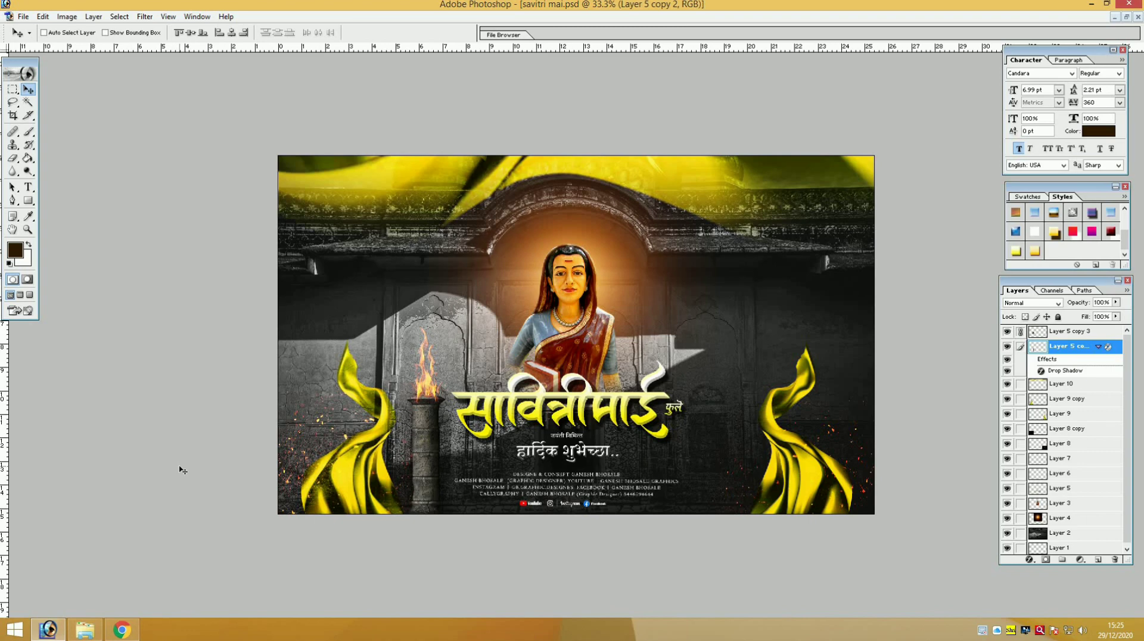
Duplicate the burning pillar's layer and move the copy toward the flag on the opposite side of the poster.
{"action": "right_click", "coordinate": [429, 422]}
{"action": "left_click", "coordinate": [439, 432]}
{"action": "key", "text": "ctrl+j"}
{"action": "right_click", "coordinate": [426, 427]}
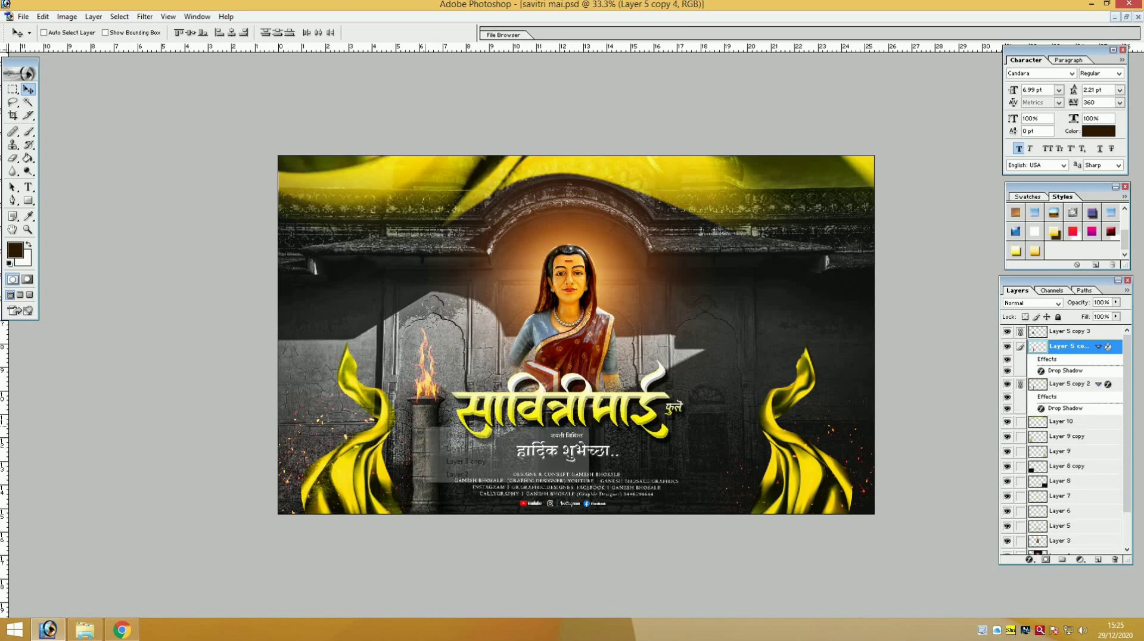
{"action": "key", "text": "Escape"}
{"action": "left_click_drag", "start_coordinate": [431, 426], "coordinate": [713, 448]}
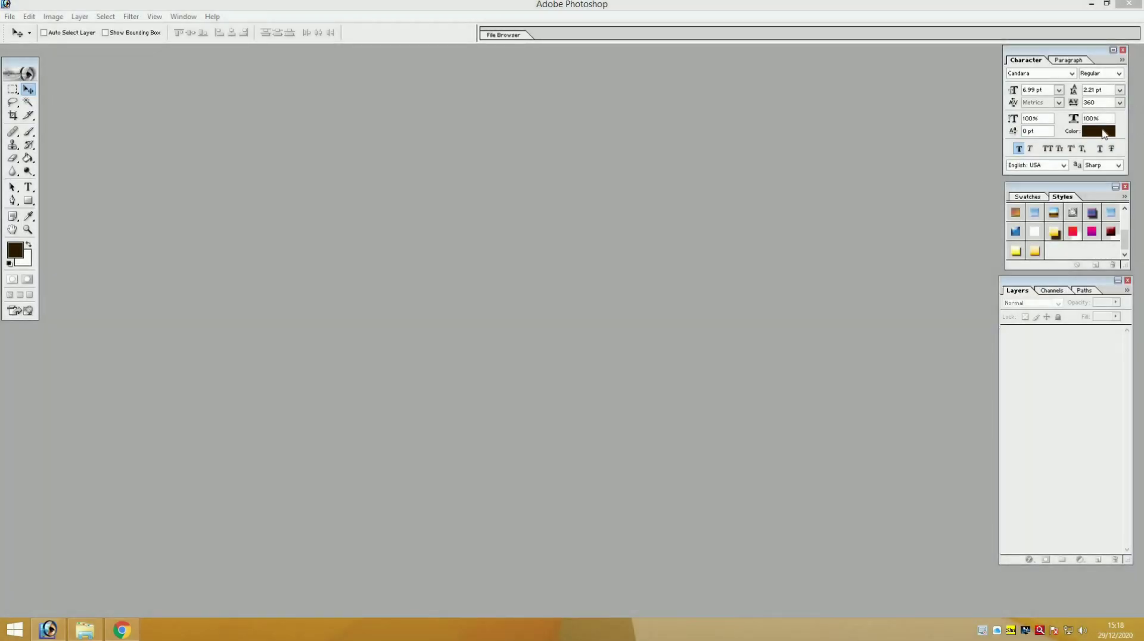
Create a transparent RGB document 10 inches wide and about 6 inches high at 300 pixels/inch, and shrink its window around the canvas.
{"action": "left_click", "coordinate": [84, 630]}
{"action": "left_click", "coordinate": [84, 630]}
{"action": "key", "text": "ctrl+n"}
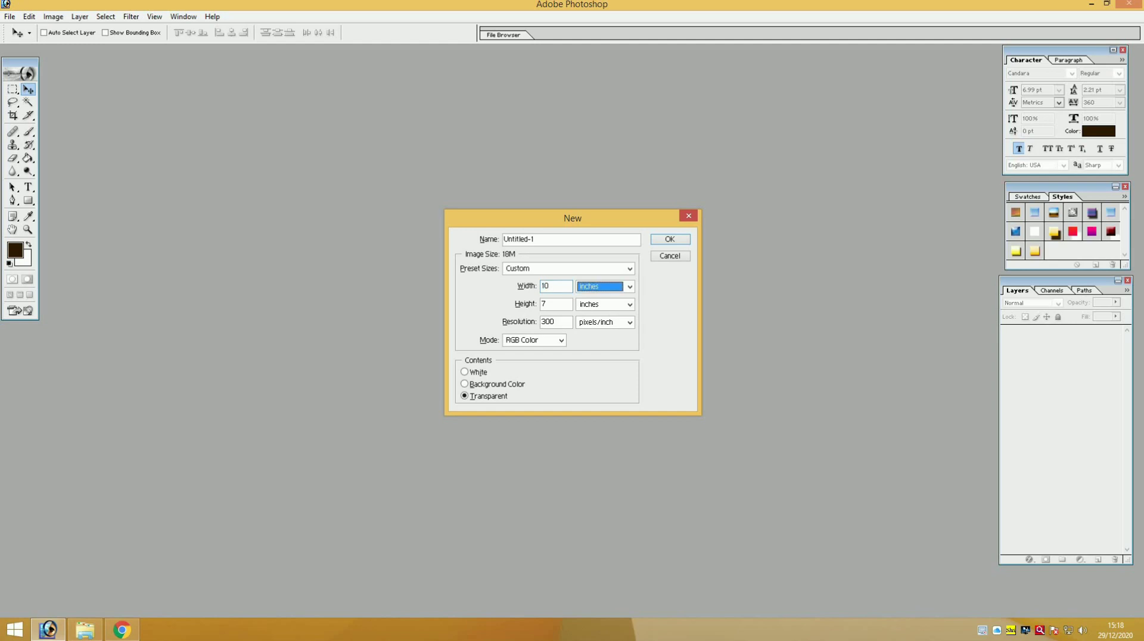
{"action": "key", "text": "Return"}
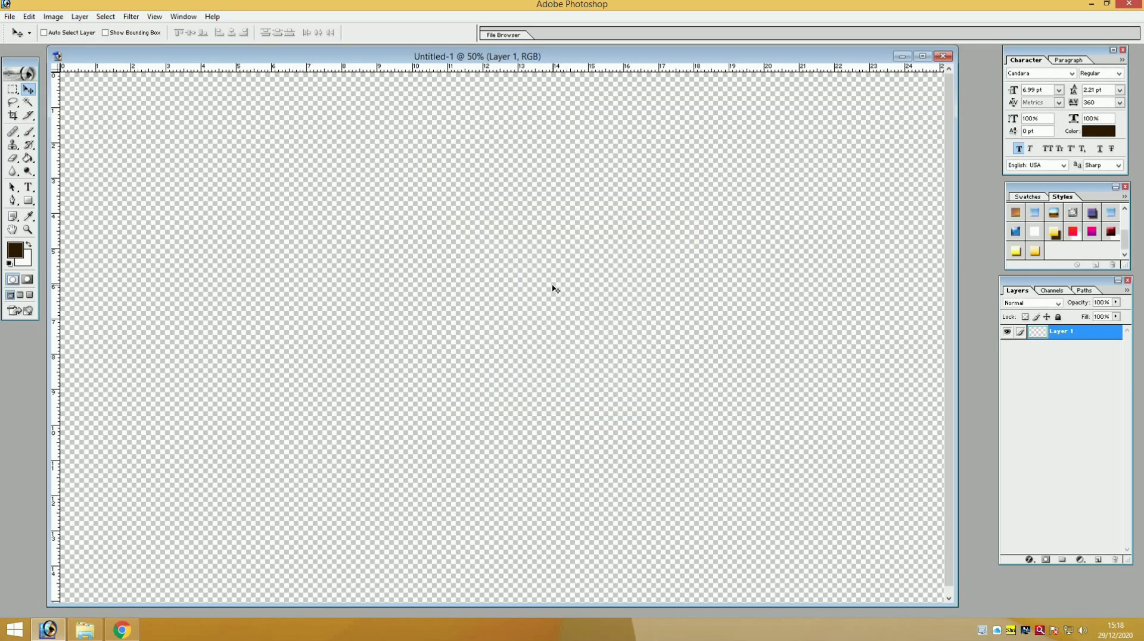
{"action": "key", "text": "ctrl+minus"}
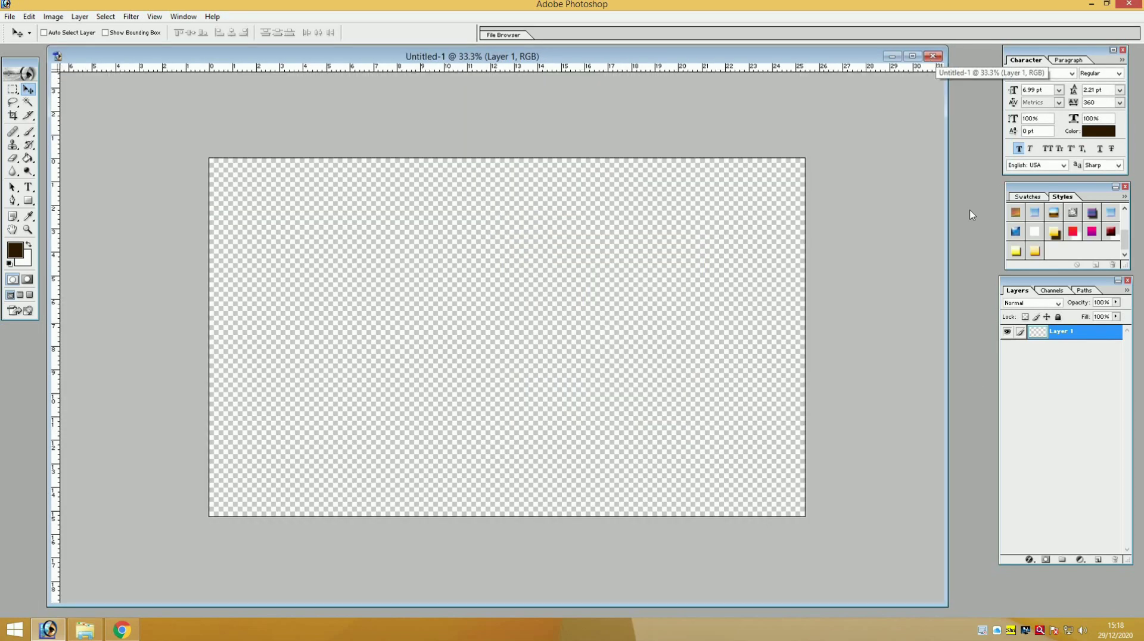
{"action": "left_click_drag", "start_coordinate": [909, 589], "coordinate": [726, 441]}
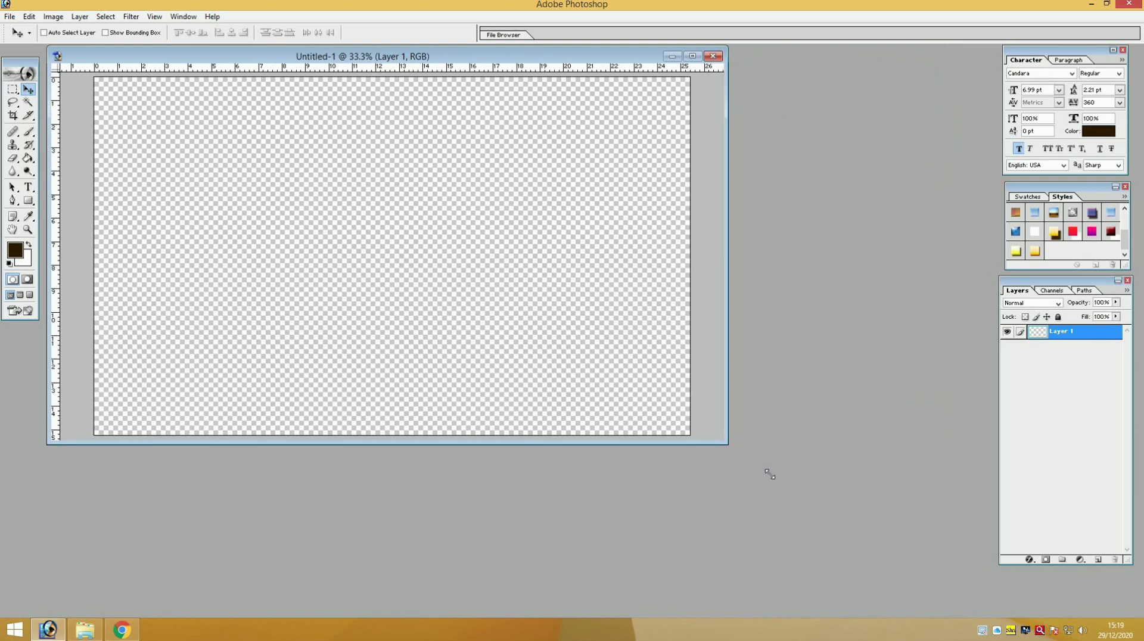
{"action": "left_click_drag", "start_coordinate": [769, 474], "coordinate": [769, 474]}
Open the "baground copy" image from the savitri bai fule folder inside the youtube folder in Photoshop.
{"action": "left_click", "coordinate": [84, 630]}
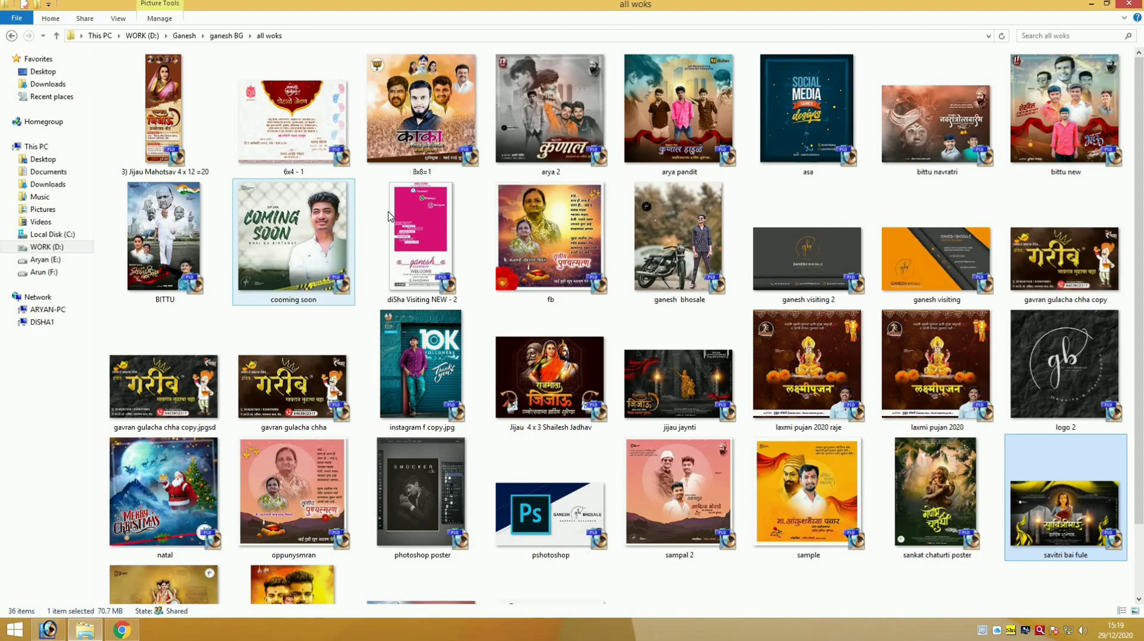
{"action": "left_click", "coordinate": [12, 36]}
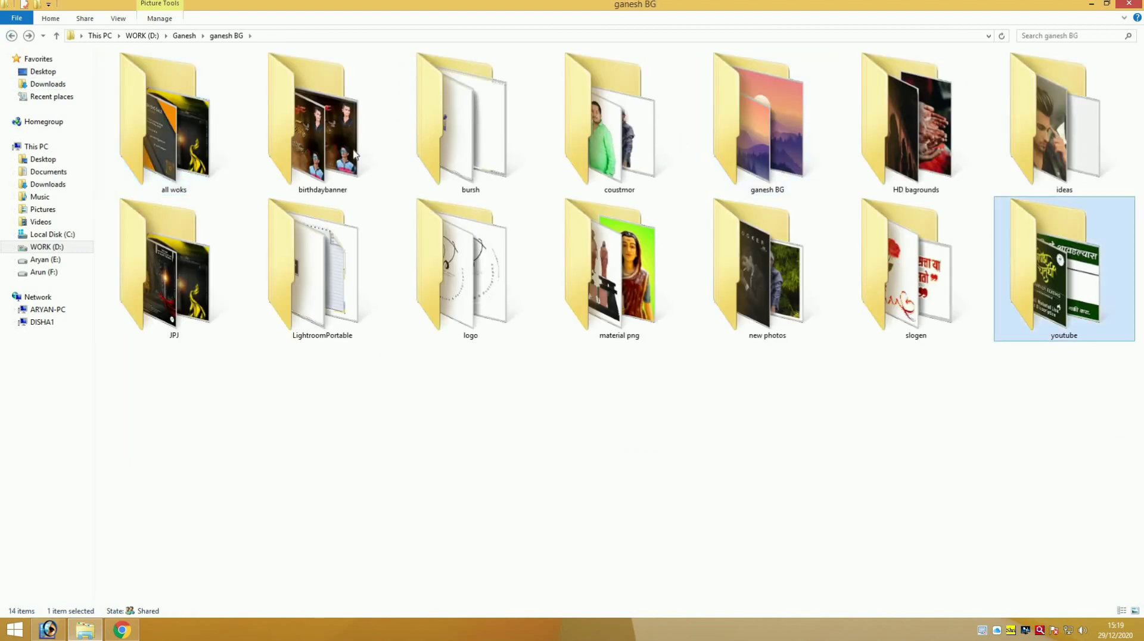
{"action": "key", "text": "Return"}
{"action": "double_click", "coordinate": [266, 90]}
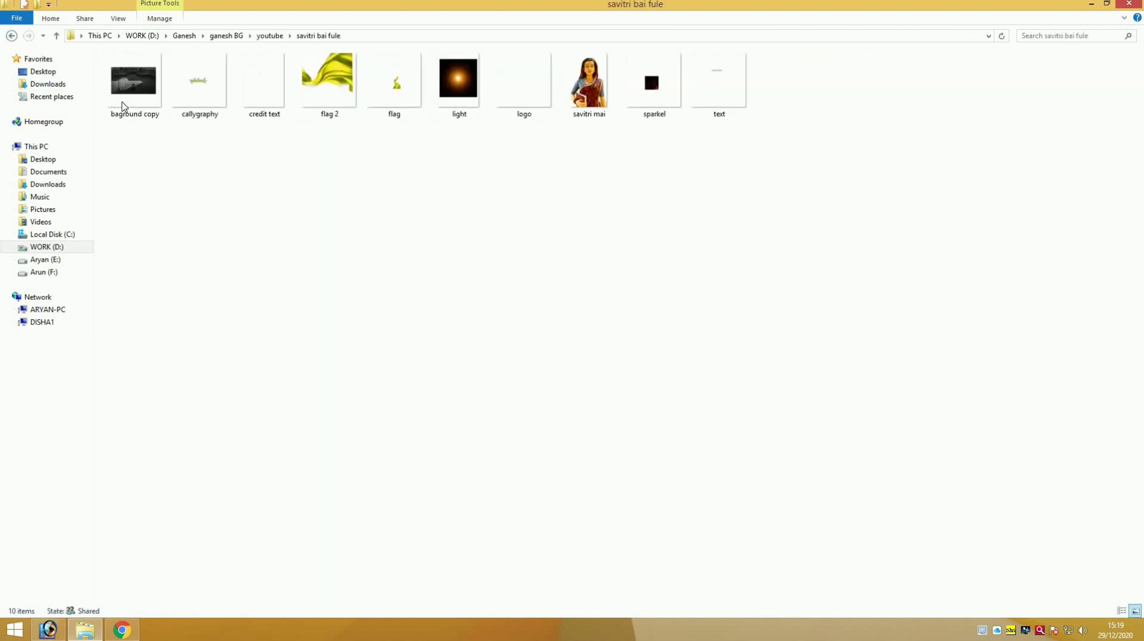
{"action": "left_click_drag", "start_coordinate": [124, 106], "coordinate": [266, 340]}
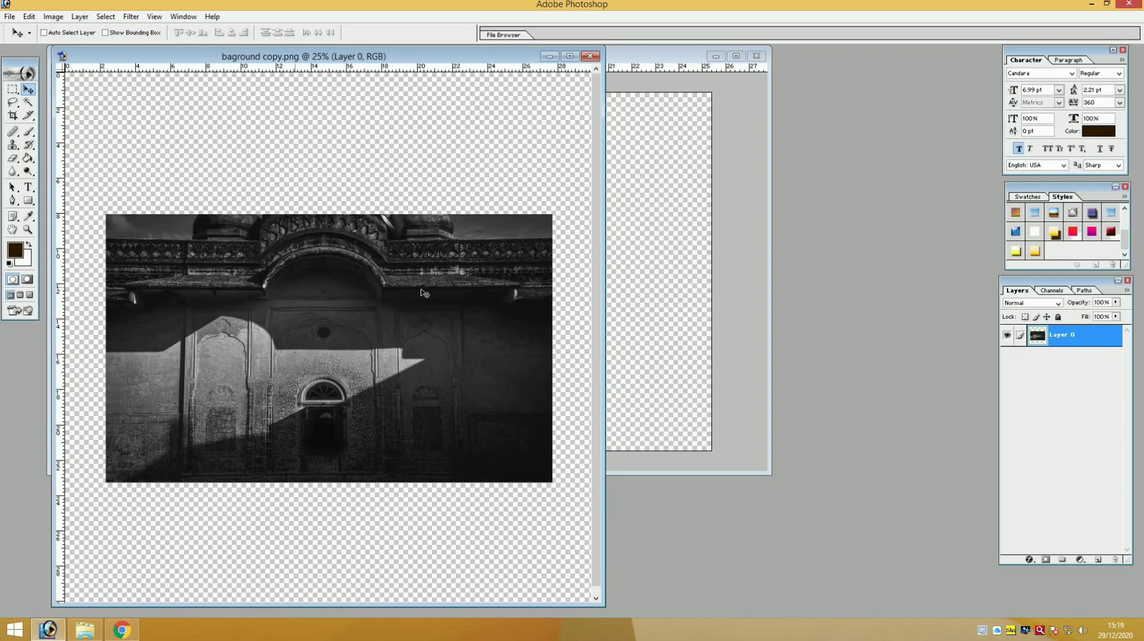
Copy the building image into Untitled-1, close the source file, and align the picture with the maximized document's canvas.
{"action": "left_click_drag", "start_coordinate": [421, 289], "coordinate": [664, 256]}
{"action": "left_click", "coordinate": [509, 496]}
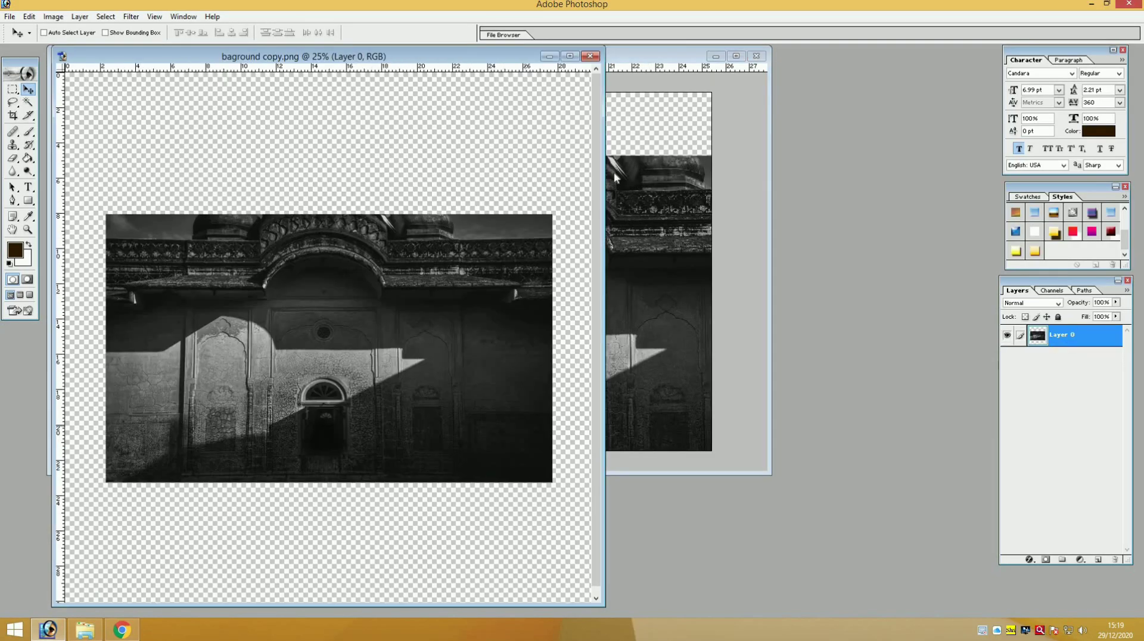
{"action": "left_click", "coordinate": [590, 56]}
{"action": "left_click", "coordinate": [736, 55]}
{"action": "left_click_drag", "start_coordinate": [600, 259], "coordinate": [569, 255]}
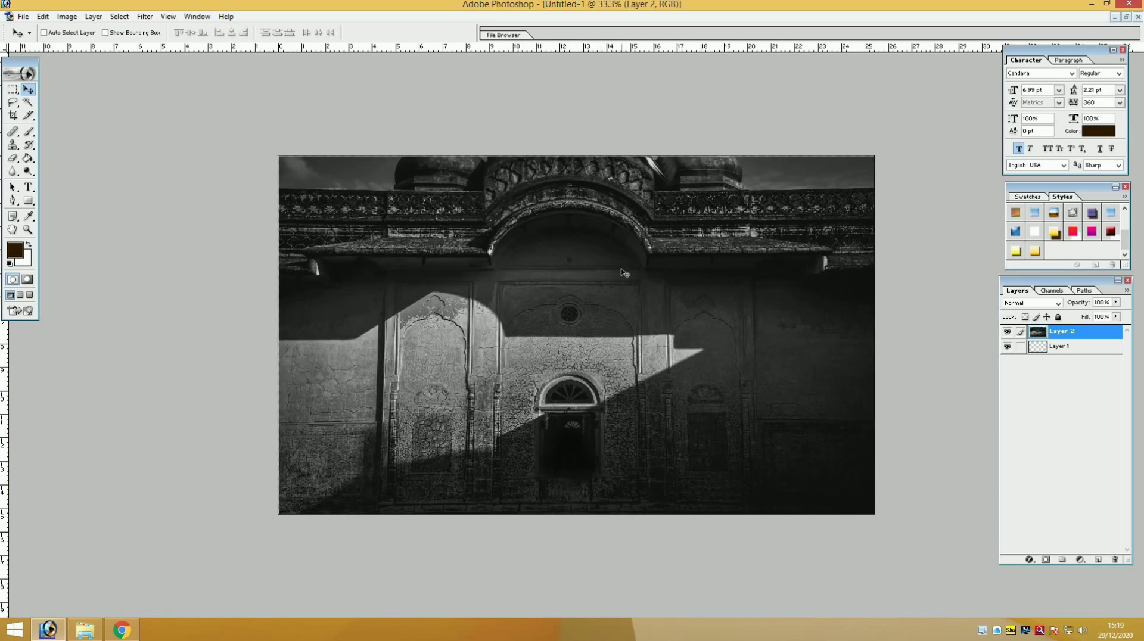
Save the document in Photoshop PSD format as "savitri mai" in the savitri bai fule folder.
{"action": "key", "text": "ctrl+s"}
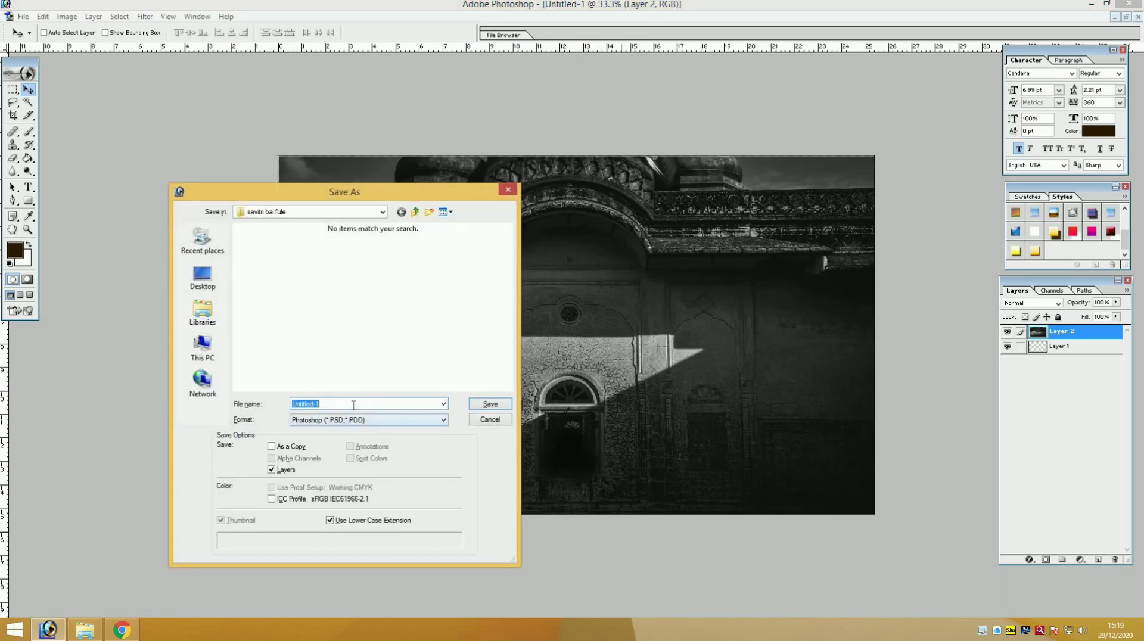
{"action": "type", "text": "d"}
{"action": "key", "text": "BackSpace"}
{"action": "type", "text": "sa"}
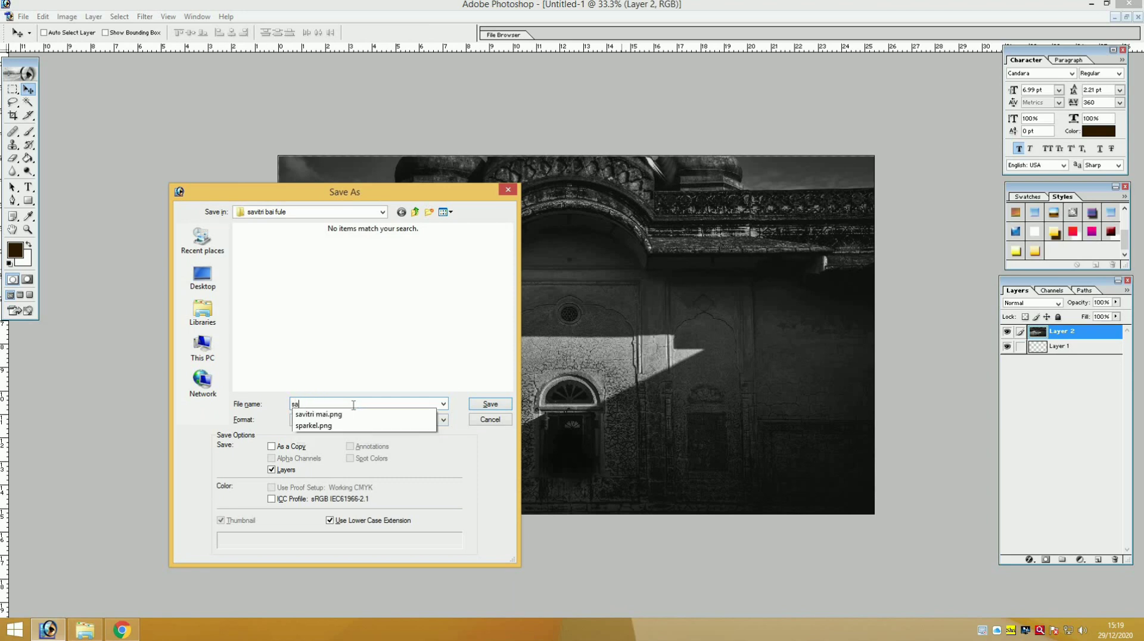
{"action": "key", "text": "Down"}
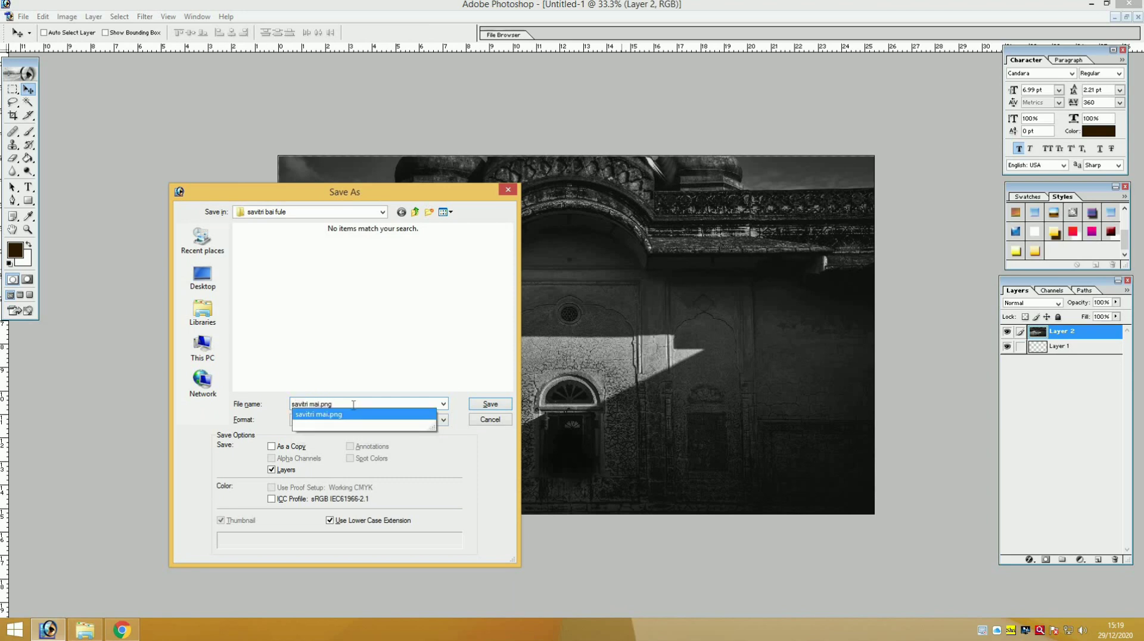
{"action": "key", "text": "BackSpace"}
{"action": "key", "text": "BackSpace"}
{"action": "key", "text": "BackSpace"}
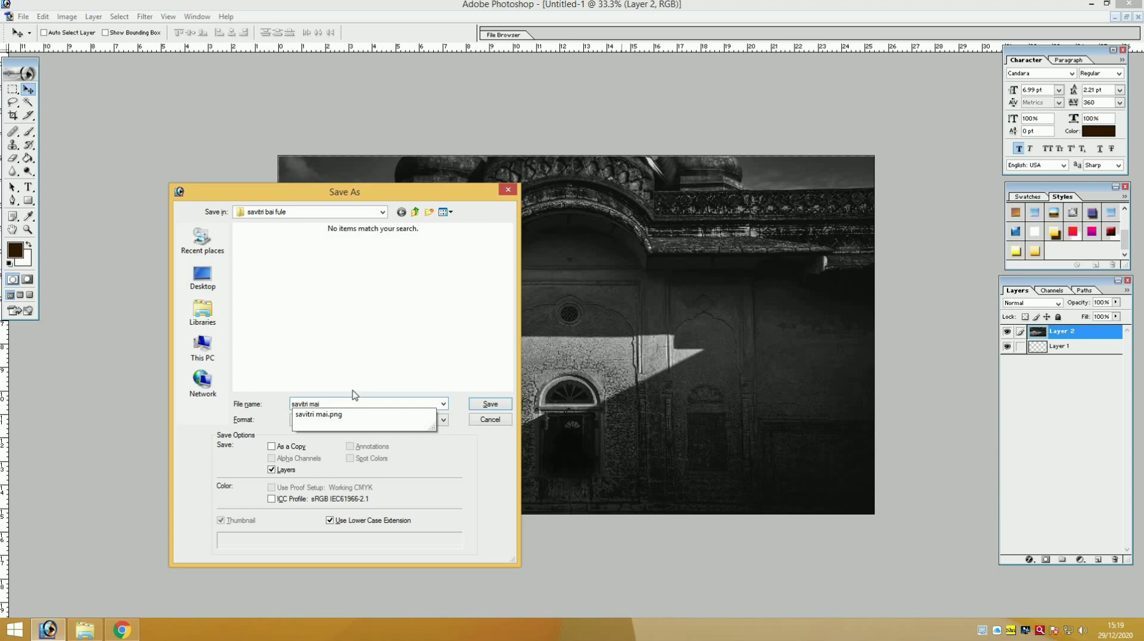
{"action": "left_click", "coordinate": [428, 406]}
{"action": "left_click", "coordinate": [483, 403]}
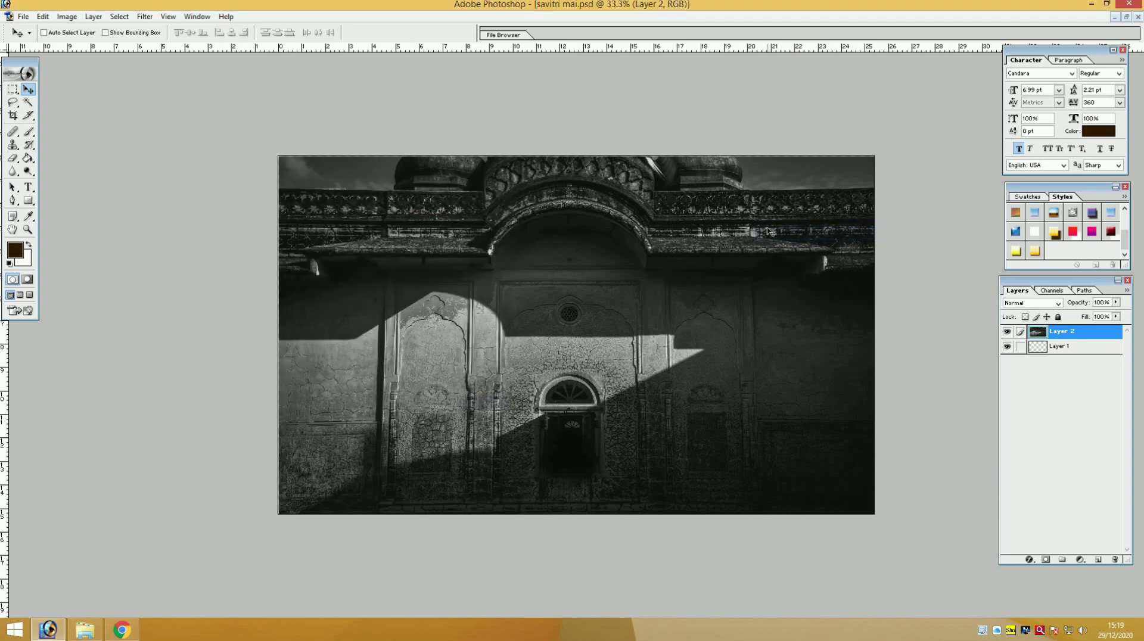
{"action": "key", "text": "ctrl+t"}
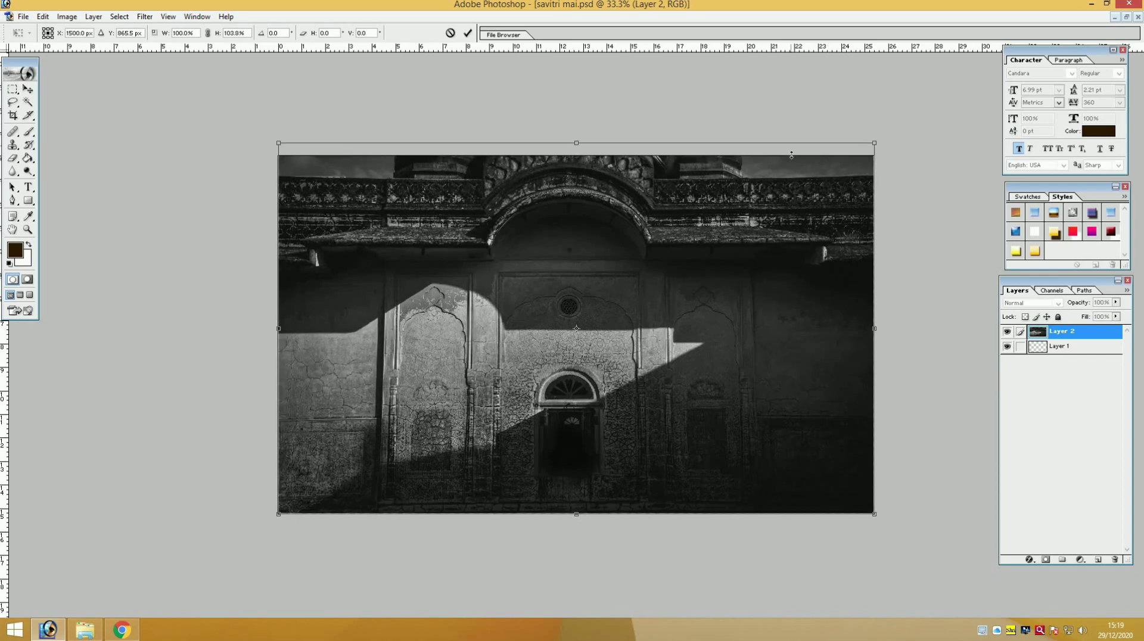
{"action": "key", "text": "Return"}
{"action": "key", "text": "ctrl+t"}
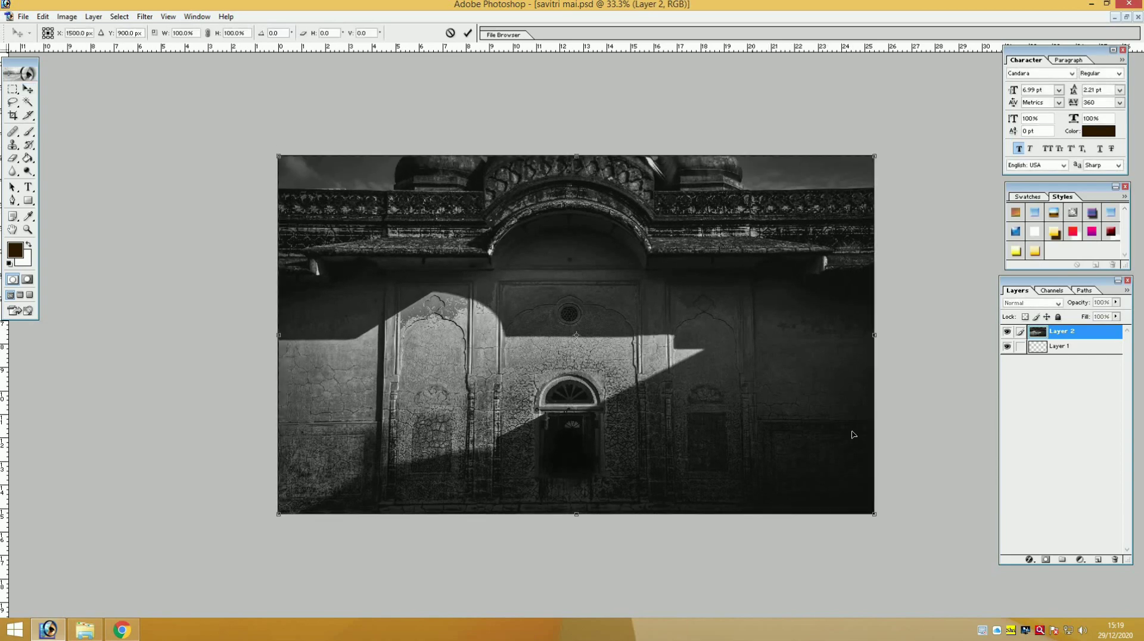
{"action": "key", "text": "Return"}
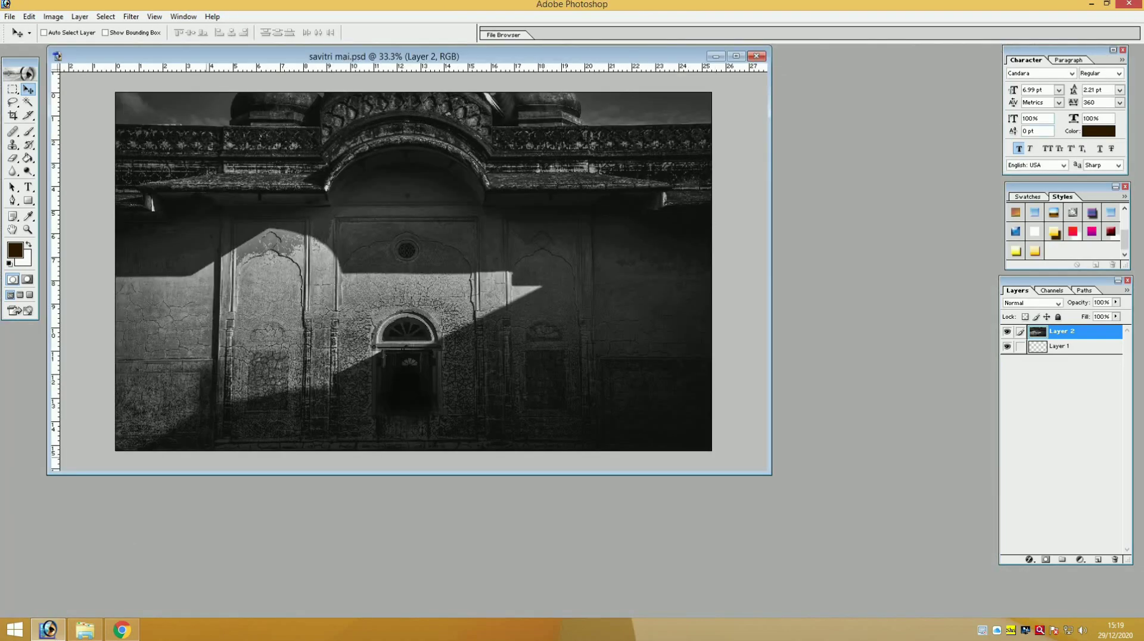
Bring the "savitri mai" portrait image from the project folder into the poster and place it over the building's central doorway.
{"action": "left_click", "coordinate": [86, 629]}
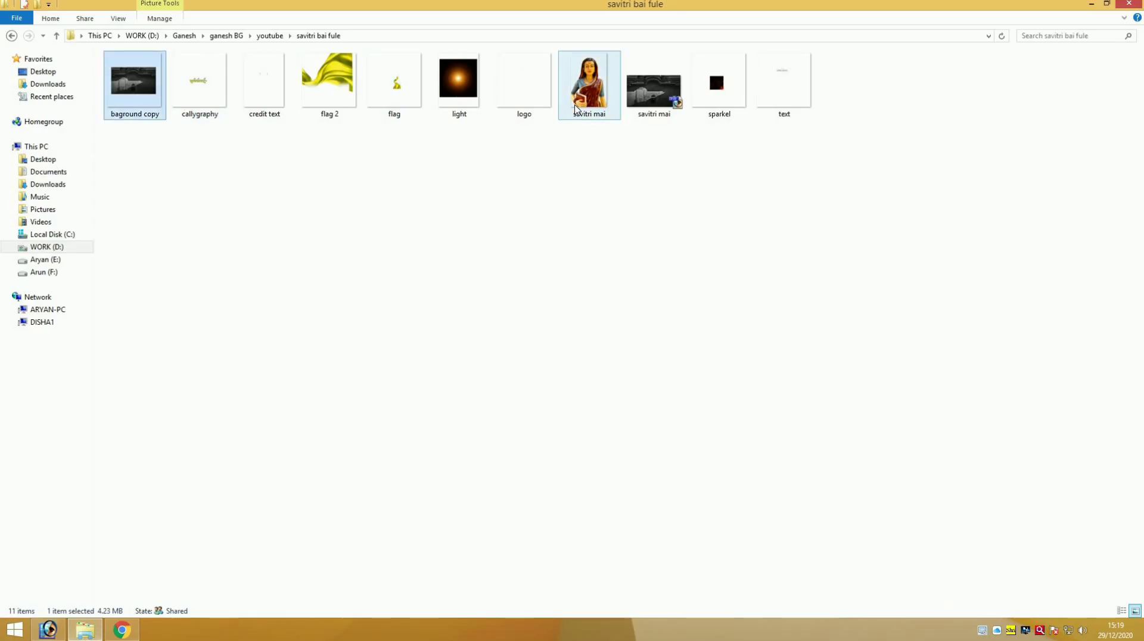
{"action": "left_click_drag", "start_coordinate": [582, 128], "coordinate": [307, 337]}
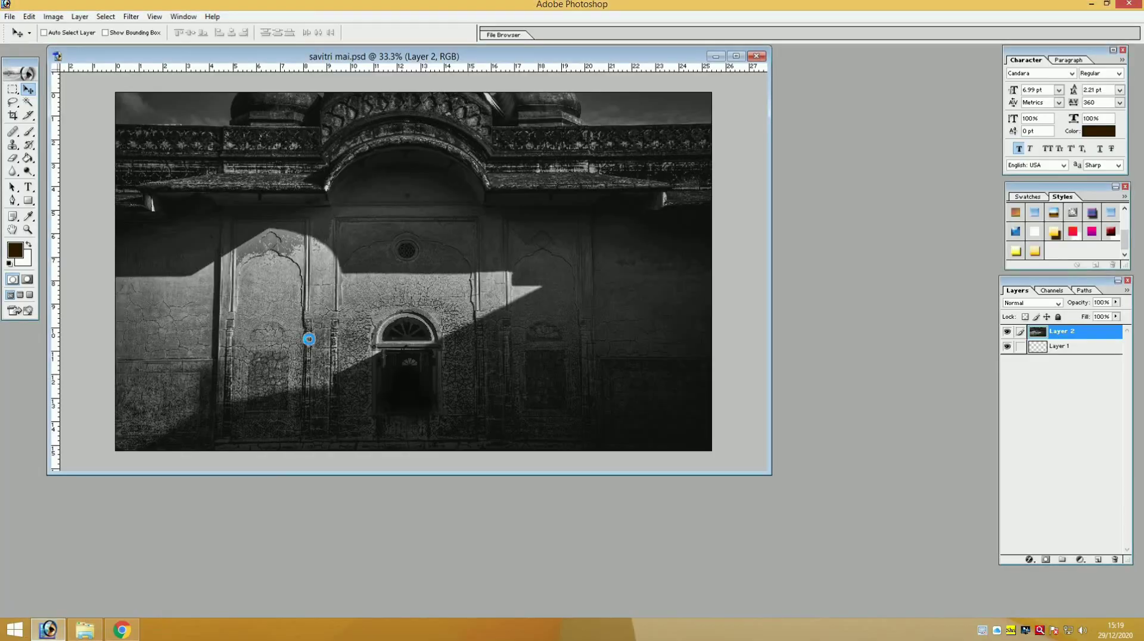
{"action": "left_click_drag", "start_coordinate": [196, 250], "coordinate": [343, 285]}
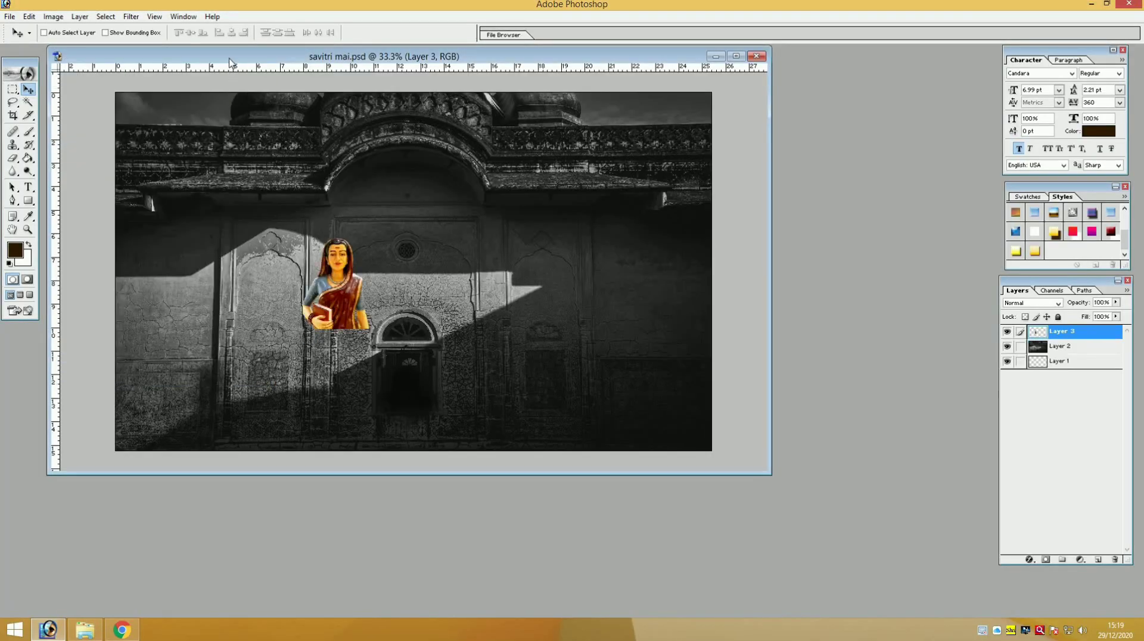
{"action": "left_click_drag", "start_coordinate": [229, 62], "coordinate": [481, 83]}
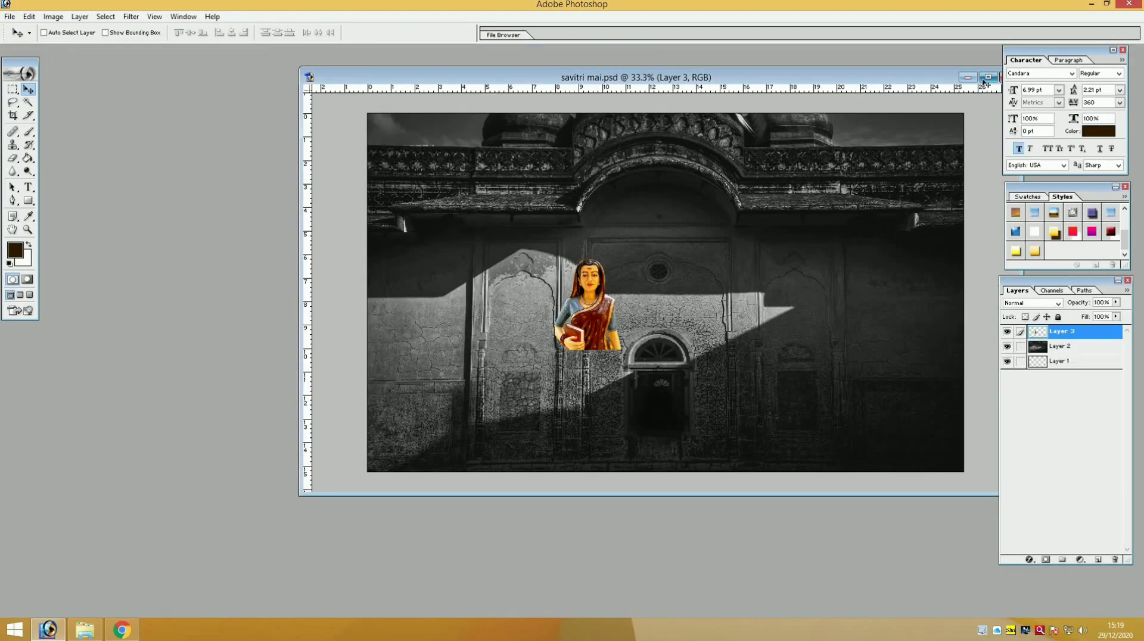
{"action": "left_click", "coordinate": [986, 78]}
{"action": "left_click_drag", "start_coordinate": [506, 367], "coordinate": [567, 372]}
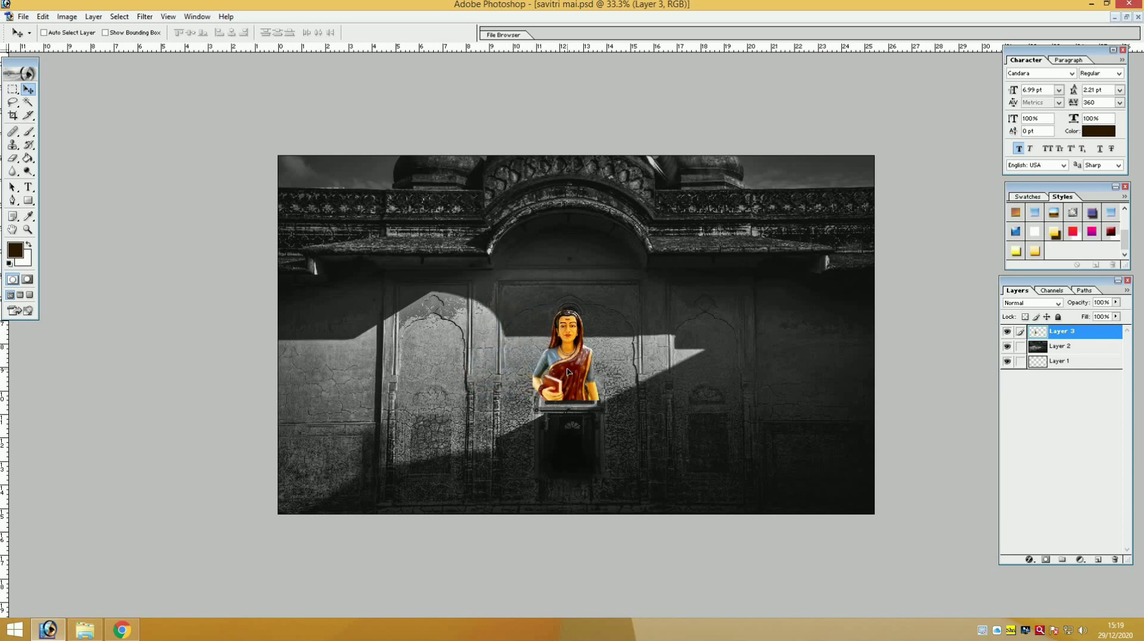
Enlarge the portrait proportionally and position it centrally beneath the building's arch.
{"action": "key", "text": "ctrl+t"}
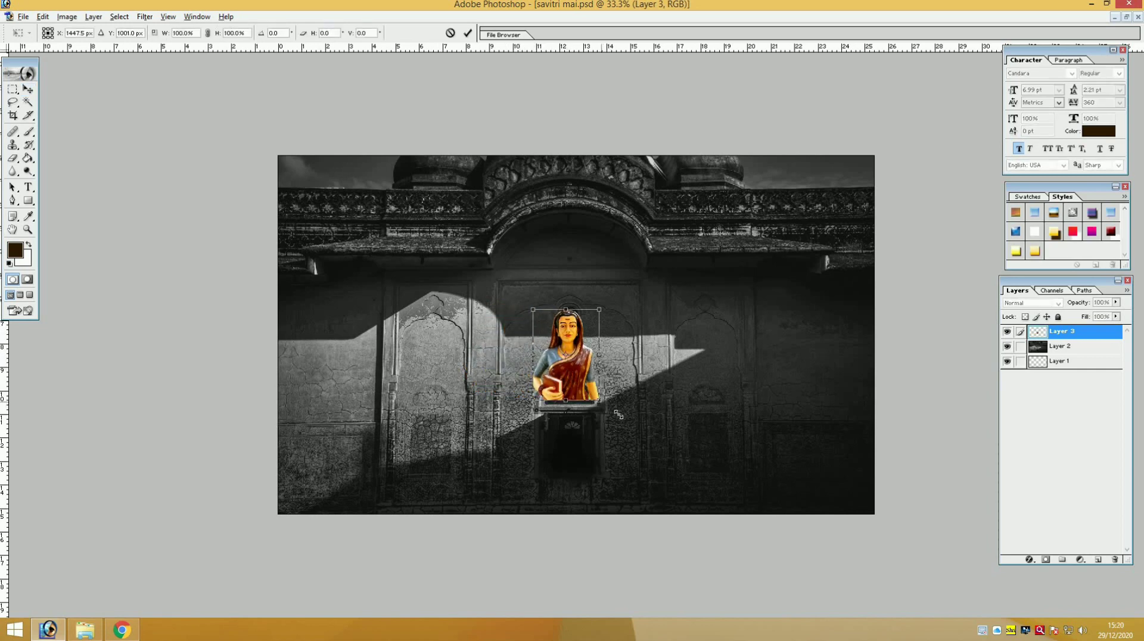
{"action": "left_click_drag", "start_coordinate": [618, 415], "coordinate": [652, 441]}
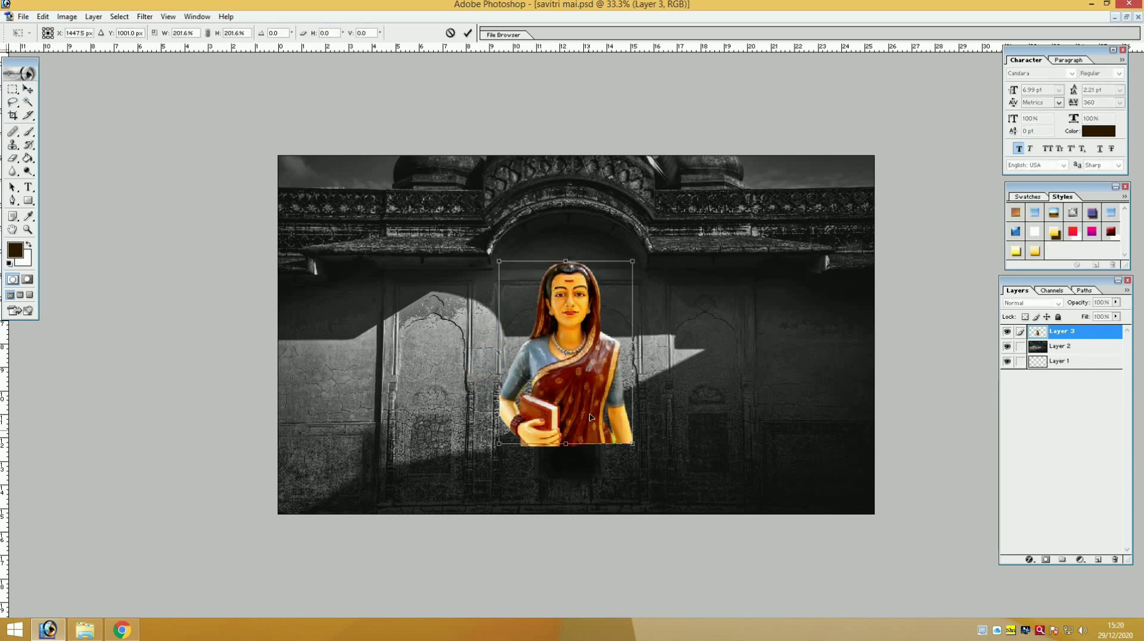
{"action": "left_click_drag", "start_coordinate": [590, 416], "coordinate": [624, 404]}
{"action": "key", "text": "Return"}
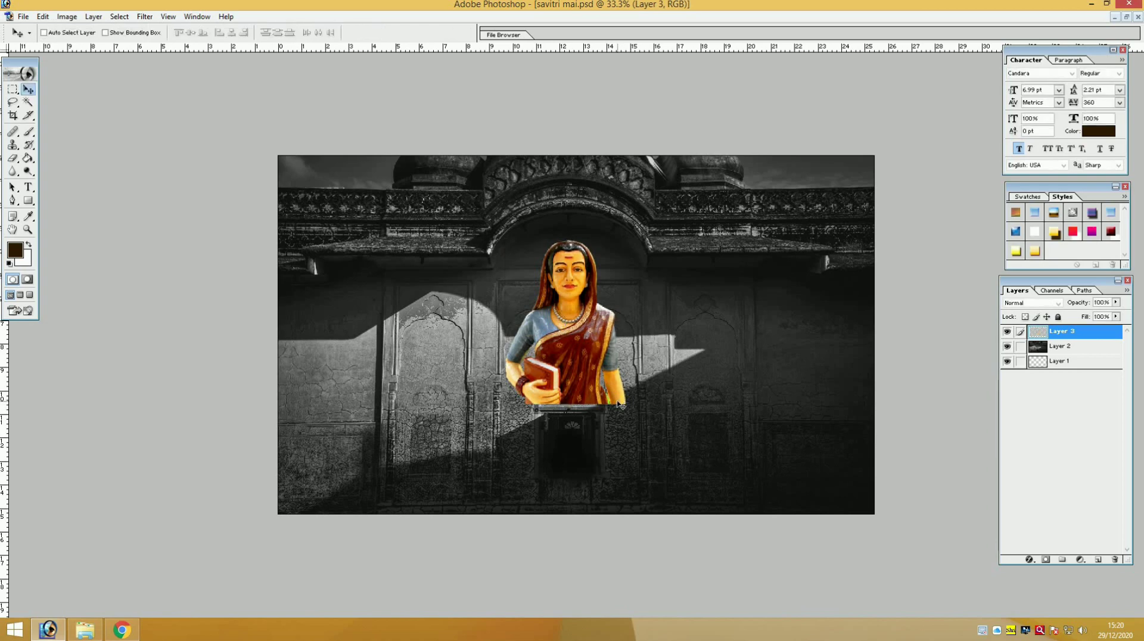
{"action": "left_click_drag", "start_coordinate": [558, 363], "coordinate": [557, 374]}
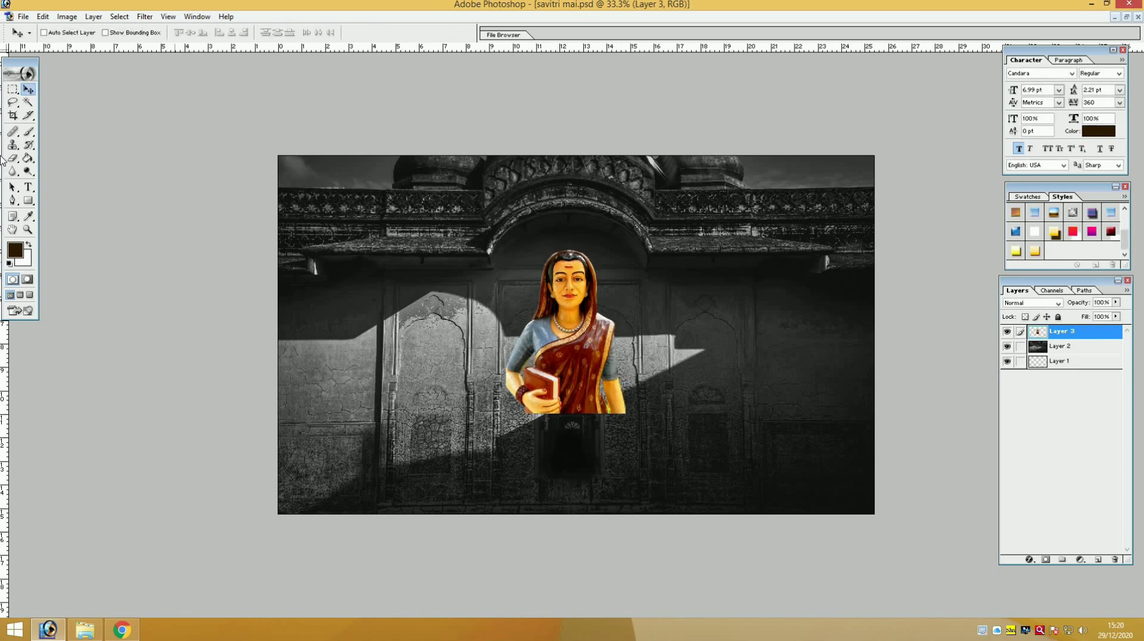
Soften the portrait's lower edge and forearms into the background with the Eraser, finishing with a 400-pixel brush.
{"action": "left_click", "coordinate": [12, 158]}
{"action": "key", "text": "ctrl+plus"}
{"action": "scroll", "coordinate": [581, 386], "scroll_direction": "down", "scroll_amount": 3}
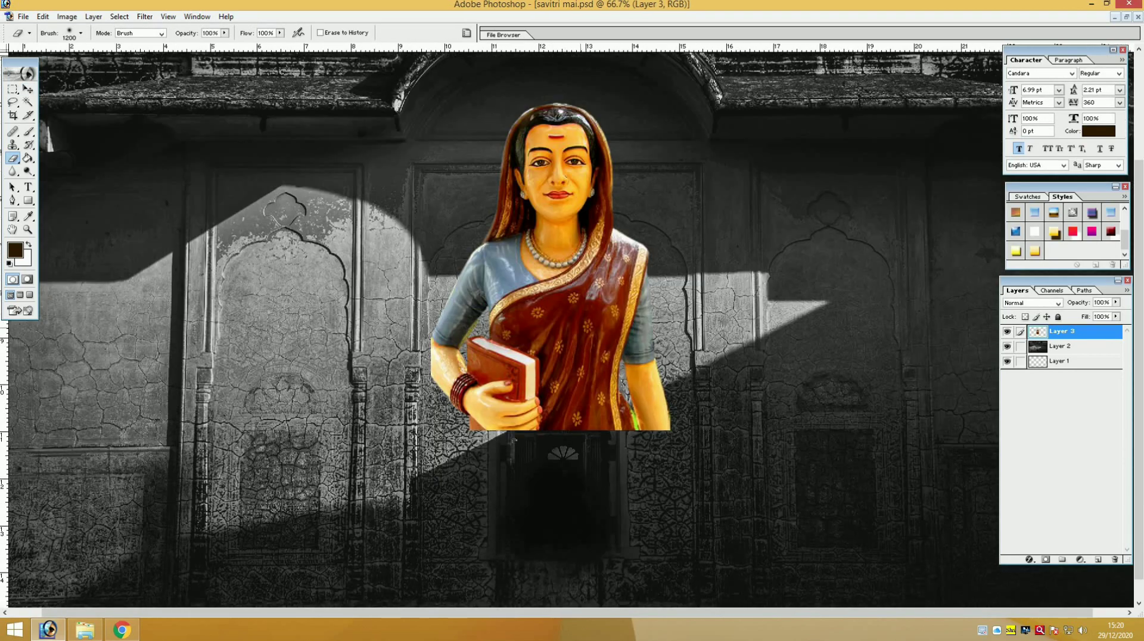
{"action": "key", "text": "bracketleft"}
{"action": "key", "text": "bracketleft"}
{"action": "key", "text": "bracketleft"}
{"action": "key", "text": "bracketleft"}
{"action": "key", "text": "bracketleft"}
{"action": "key", "text": "bracketleft"}
{"action": "key", "text": "bracketleft"}
{"action": "key", "text": "bracketleft"}
{"action": "key", "text": "bracketleft"}
{"action": "key", "text": "bracketleft"}
{"action": "mouse_move", "coordinate": [412, 365]}
{"action": "left_mouse_down"}
{"action": "mouse_move", "coordinate": [423, 398]}
{"action": "mouse_move", "coordinate": [442, 393]}
{"action": "left_mouse_up"}
{"action": "key", "text": "bracketright"}
{"action": "key", "text": "bracketright"}
{"action": "mouse_move", "coordinate": [467, 432]}
{"action": "left_mouse_down"}
{"action": "mouse_move", "coordinate": [654, 452]}
{"action": "mouse_move", "coordinate": [634, 457]}
{"action": "mouse_move", "coordinate": [732, 436]}
{"action": "left_mouse_up"}
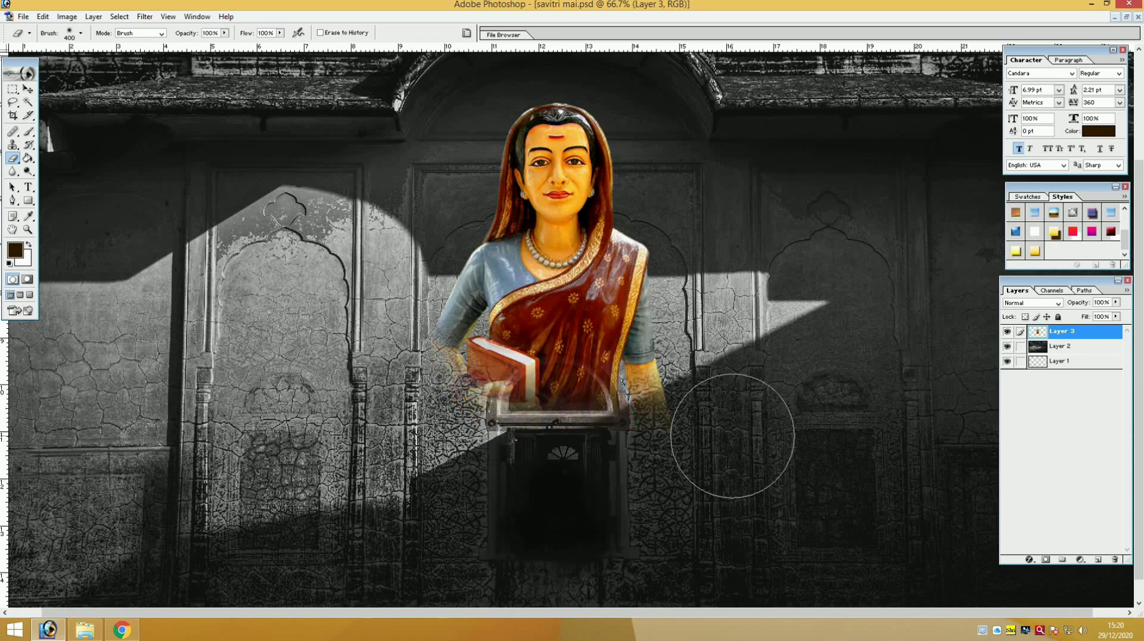
{"action": "key", "text": "ctrl+minus"}
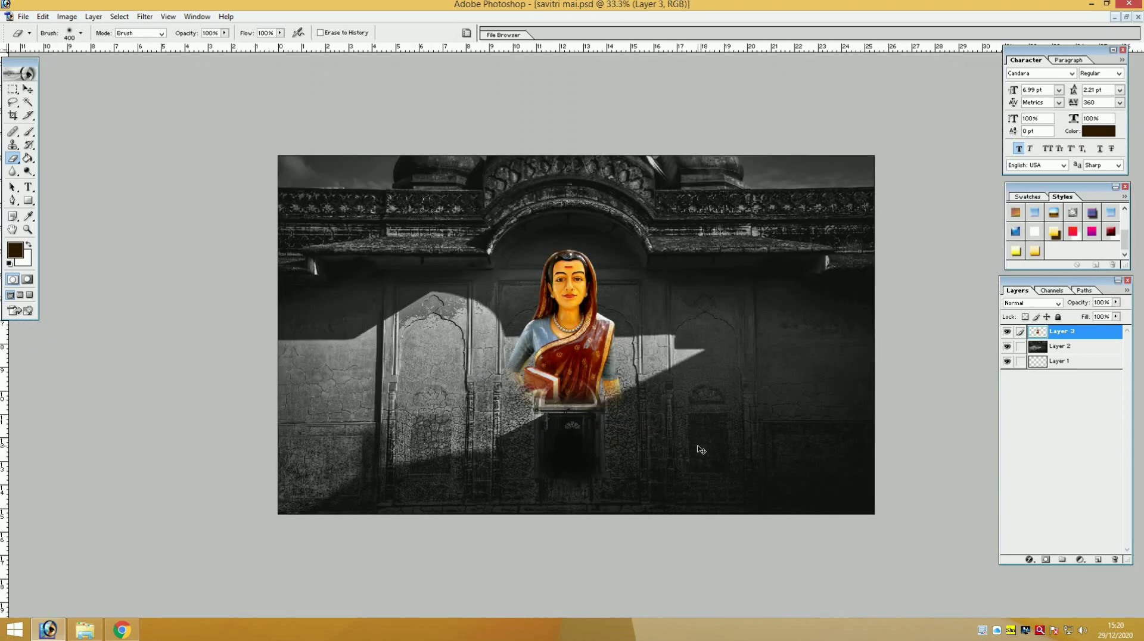
{"action": "key", "text": "ctrl+minus"}
{"action": "key", "text": "ctrl+plus"}
Look through the prepared image assets in the savitri bai fule folder.
{"action": "left_click", "coordinate": [85, 630]}
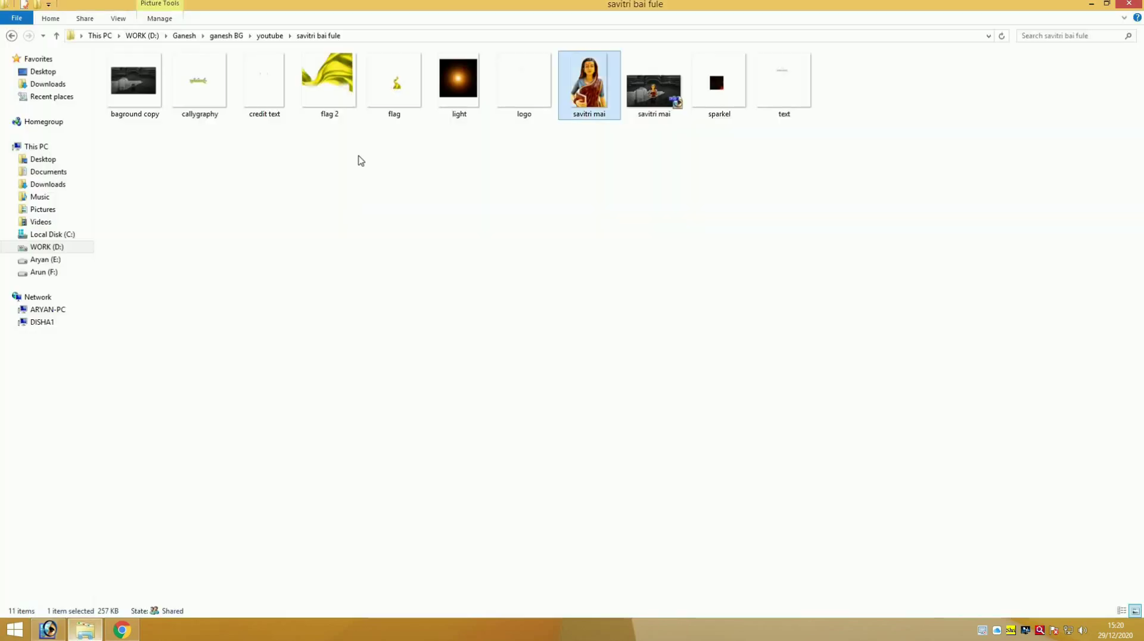
{"action": "left_click", "coordinate": [670, 225]}
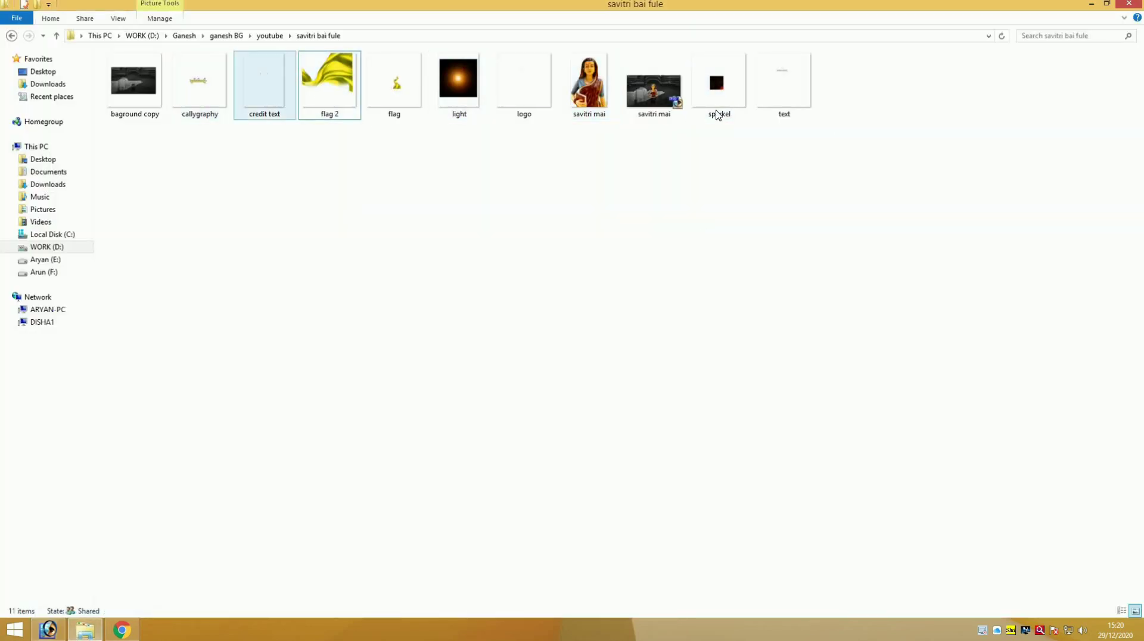
{"action": "left_click", "coordinate": [757, 101]}
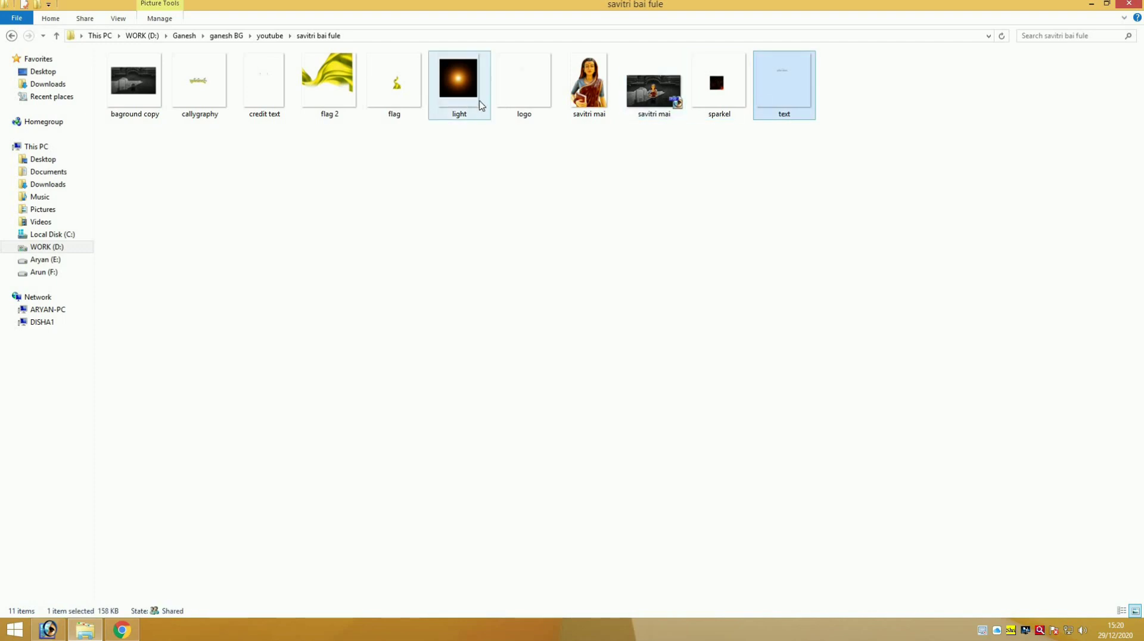
{"action": "left_click", "coordinate": [505, 98]}
{"action": "left_click", "coordinate": [448, 94]}
{"action": "left_click", "coordinate": [405, 93]}
{"action": "left_click", "coordinate": [334, 90]}
{"action": "left_click", "coordinate": [268, 88]}
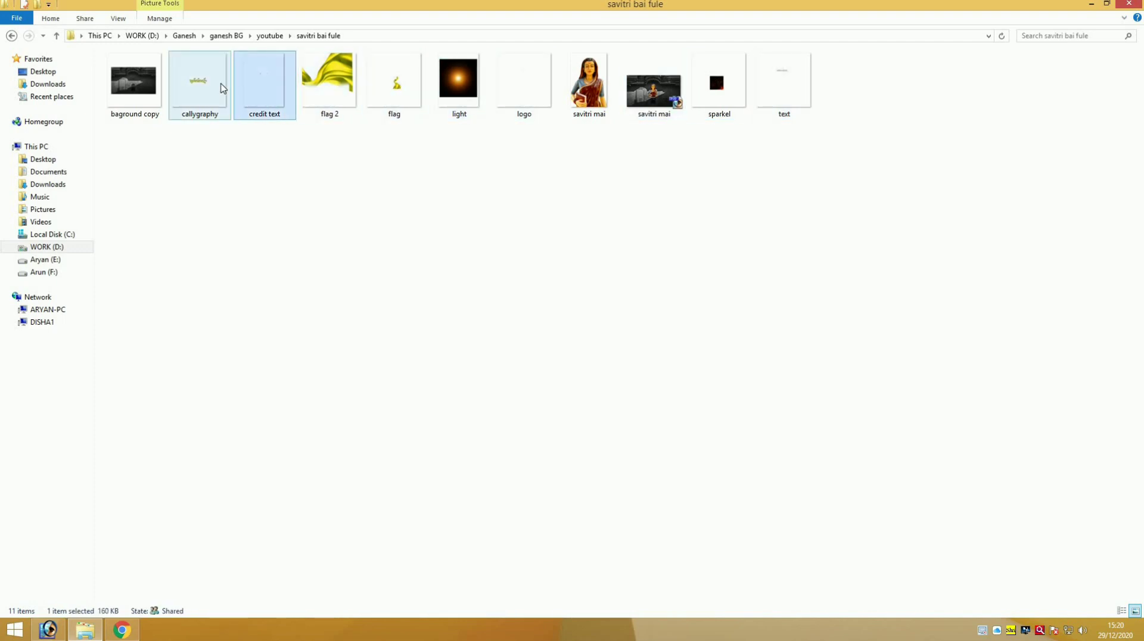
{"action": "left_click", "coordinate": [223, 88]}
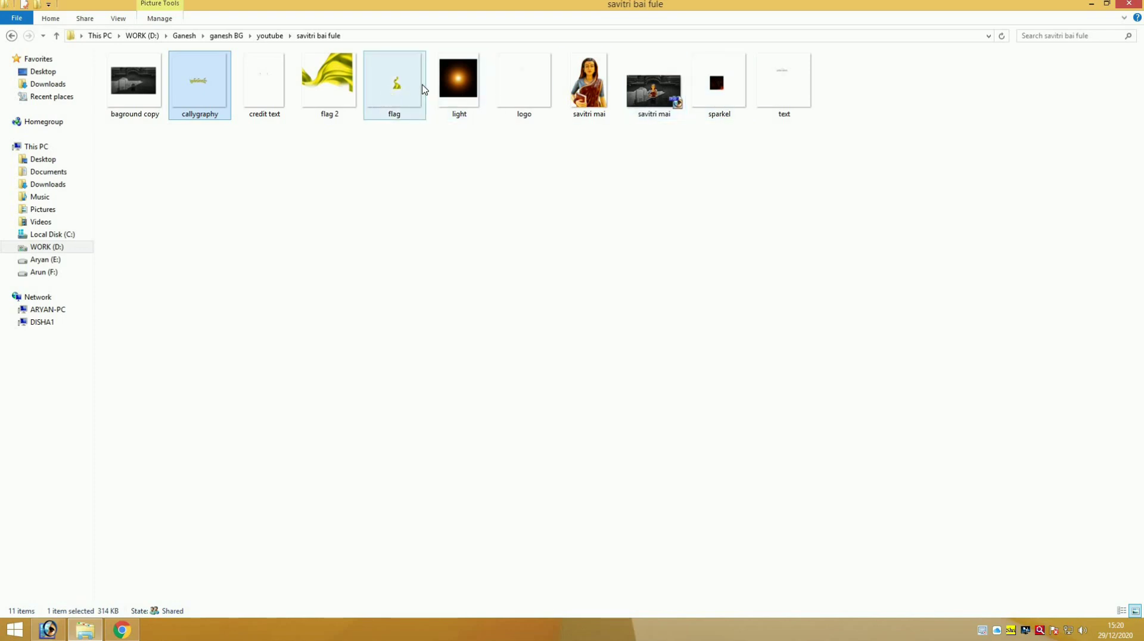
Open the "light" image from the project folder, copy it into the poster as a new layer and close the source image.
{"action": "left_click", "coordinate": [460, 107]}
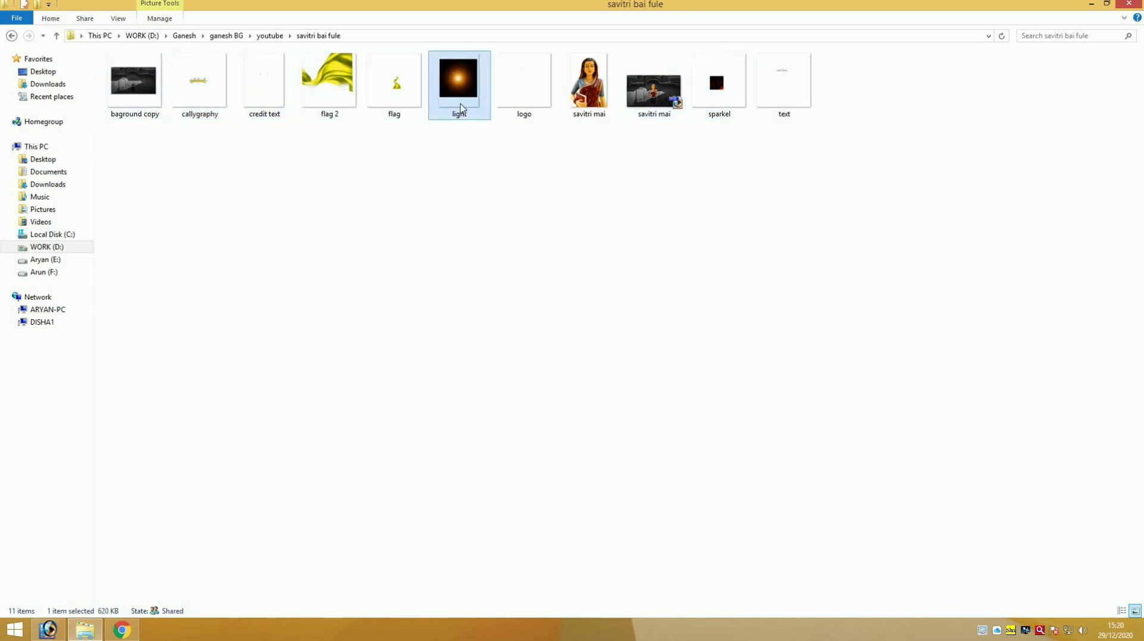
{"action": "left_click_drag", "start_coordinate": [461, 108], "coordinate": [299, 375]}
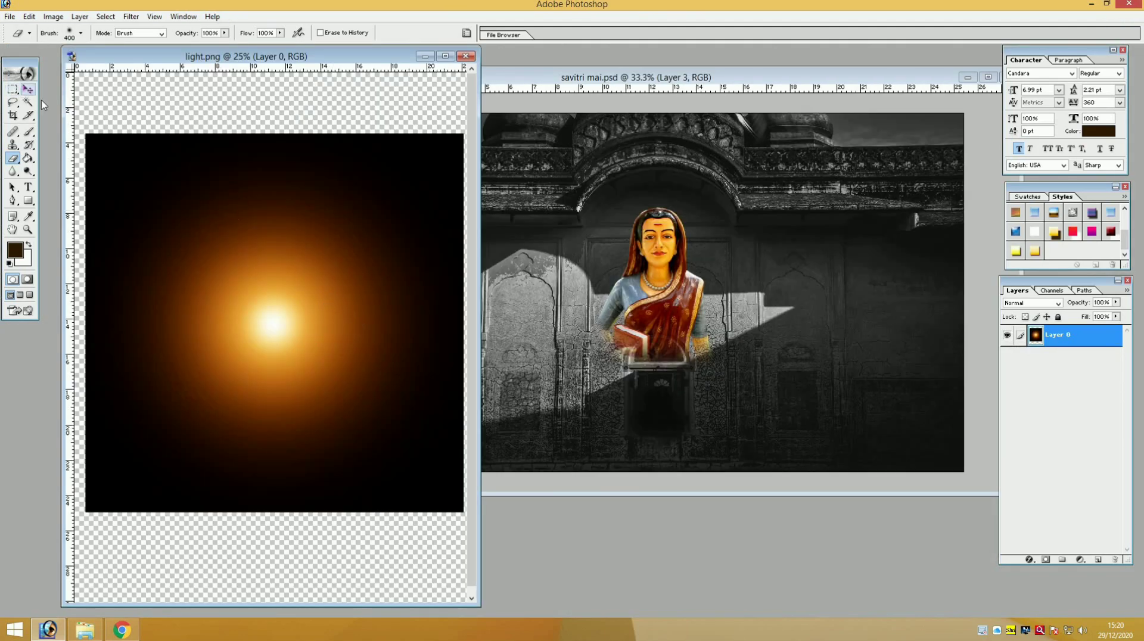
{"action": "key", "text": "v"}
{"action": "left_click_drag", "start_coordinate": [336, 276], "coordinate": [702, 294]}
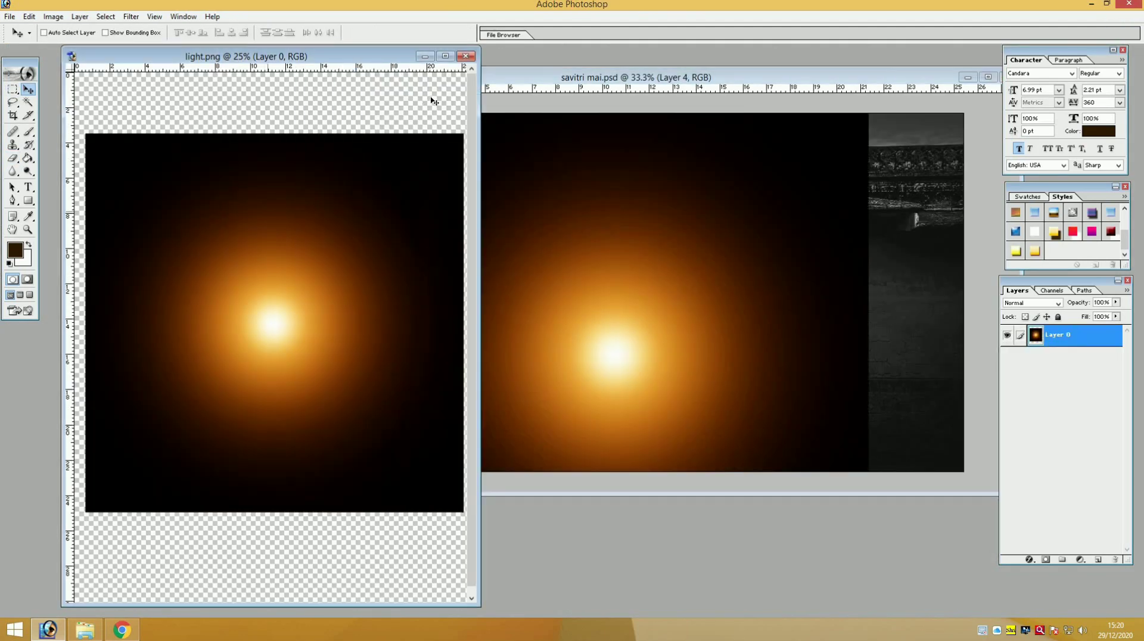
{"action": "left_click", "coordinate": [466, 55]}
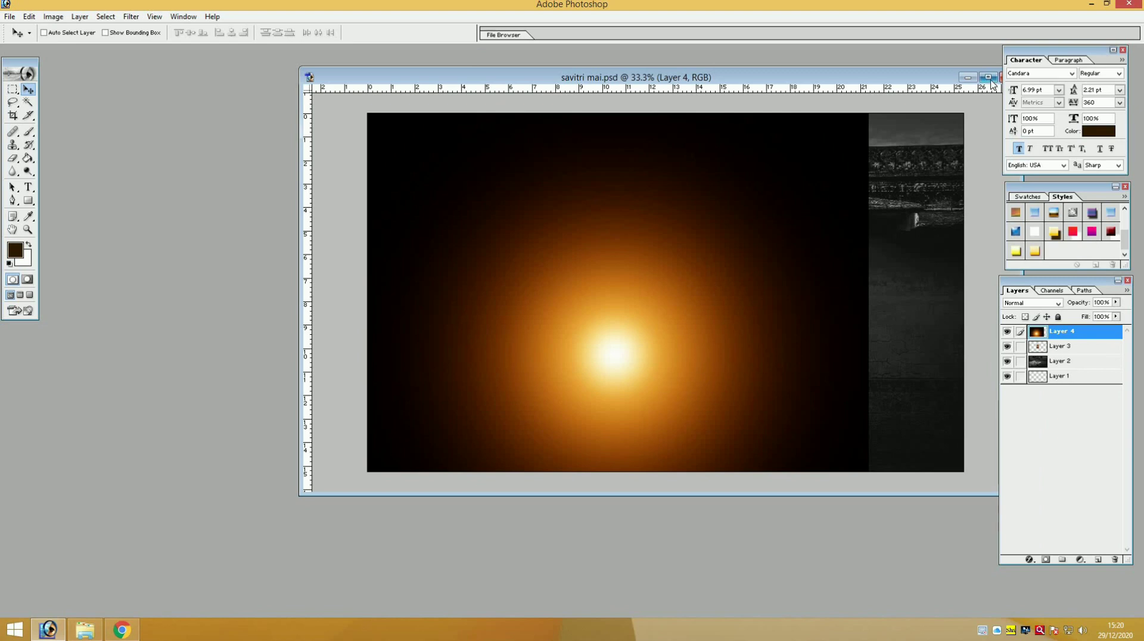
Shrink the light image proportionally and centre its glow over the portrait's head beneath the arch.
{"action": "left_click", "coordinate": [989, 78]}
{"action": "left_click_drag", "start_coordinate": [444, 316], "coordinate": [516, 258]}
{"action": "key", "text": "ctrl+t"}
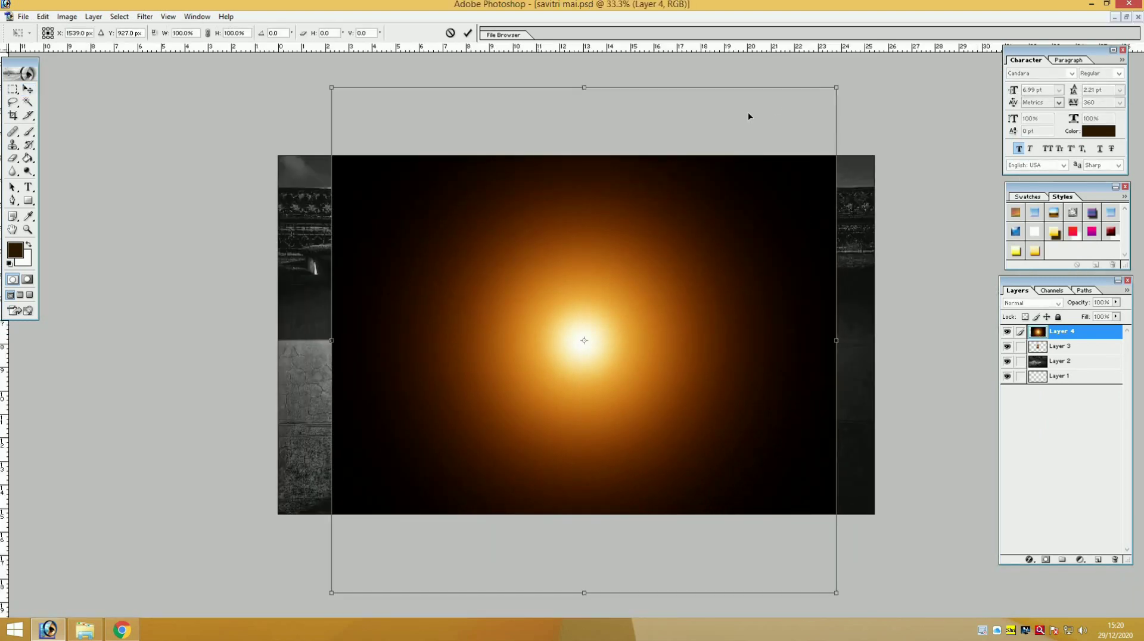
{"action": "left_click_drag", "start_coordinate": [781, 144], "coordinate": [739, 186]}
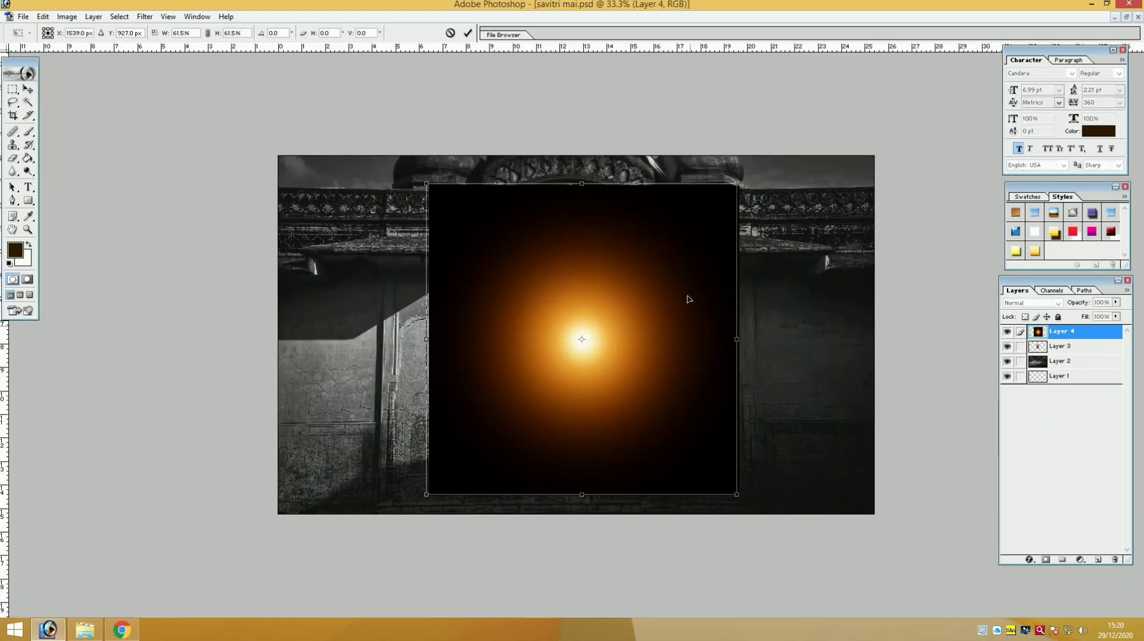
{"action": "left_click_drag", "start_coordinate": [692, 326], "coordinate": [687, 287]}
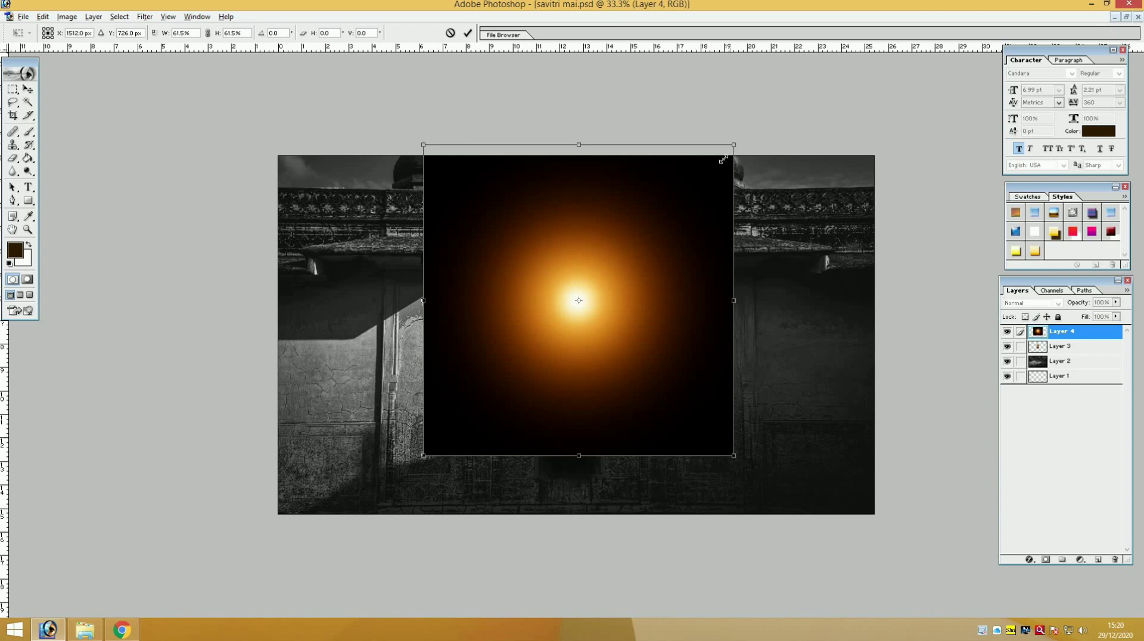
{"action": "left_click_drag", "start_coordinate": [722, 159], "coordinate": [721, 158]}
{"action": "key", "text": "Return"}
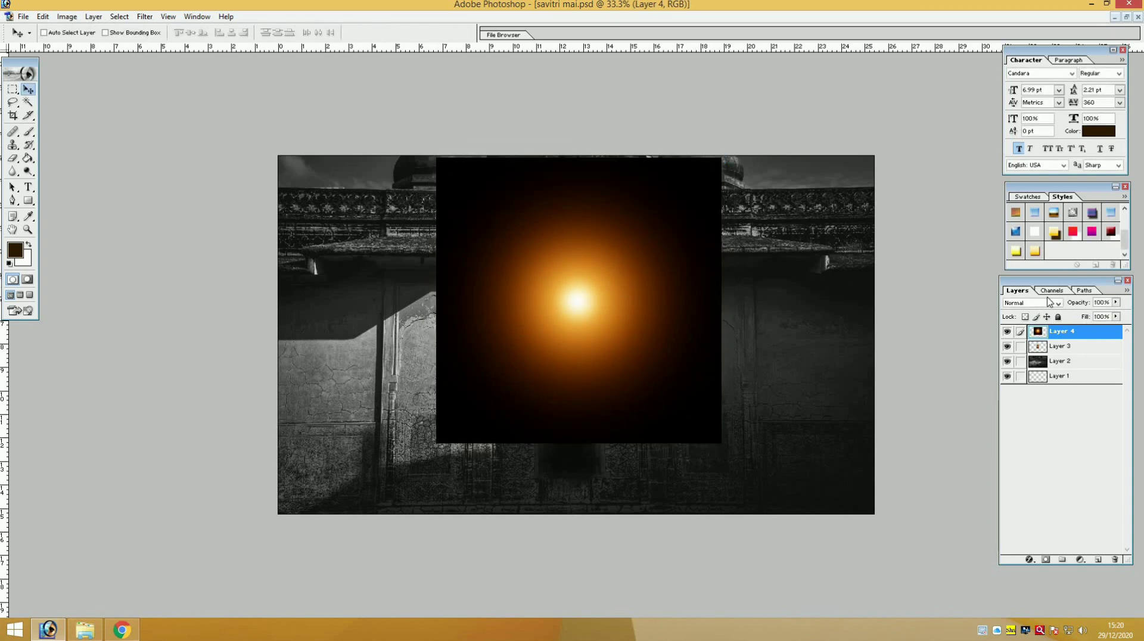
Set the light layer's blend mode to Screen and move the layer behind the portrait so it forms a halo.
{"action": "left_click", "coordinate": [1039, 304]}
{"action": "left_click", "coordinate": [1037, 378]}
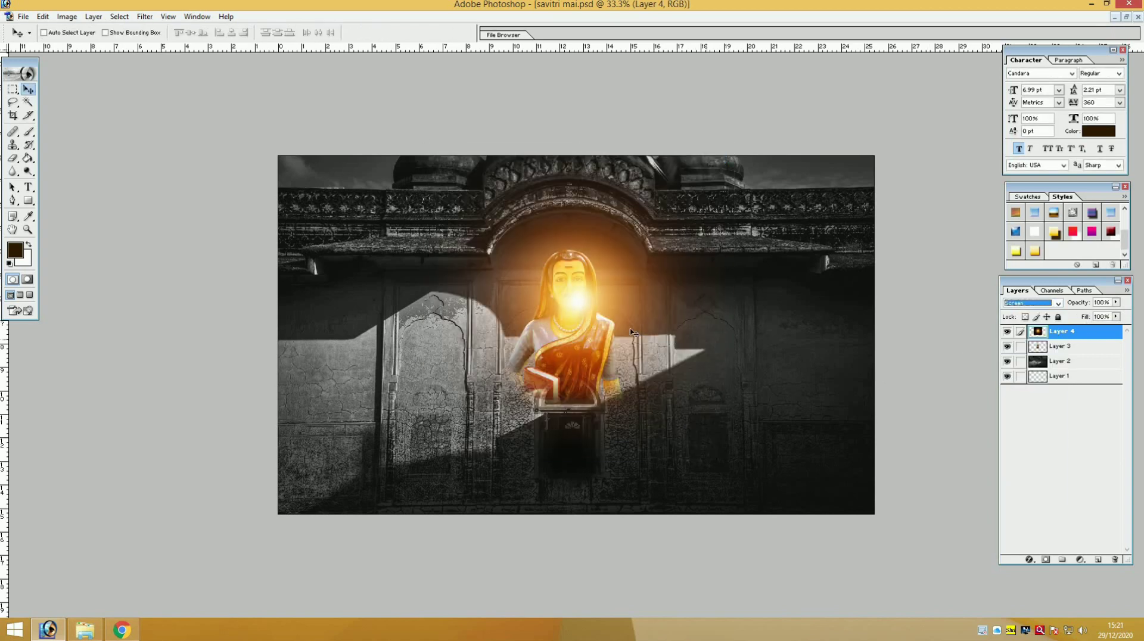
{"action": "left_click_drag", "start_coordinate": [610, 320], "coordinate": [607, 306]}
{"action": "key", "text": "ctrl+bracketleft"}
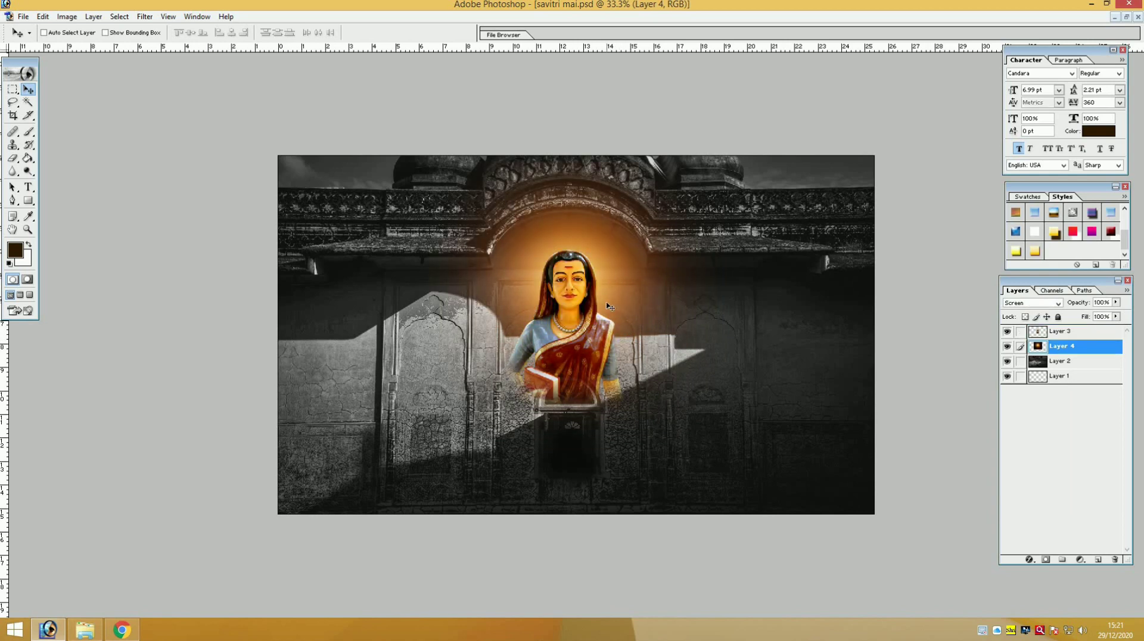
Apply a Hue/Saturation adjustment to the glow behind the portrait.
{"action": "key", "text": "ctrl+u"}
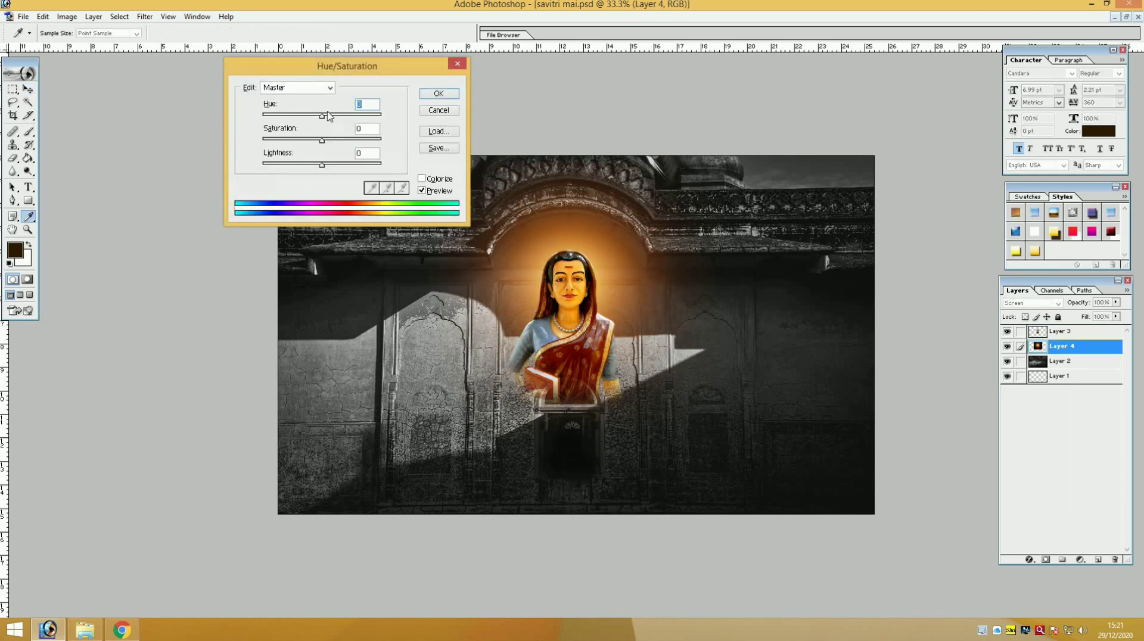
{"action": "key", "text": "Return"}
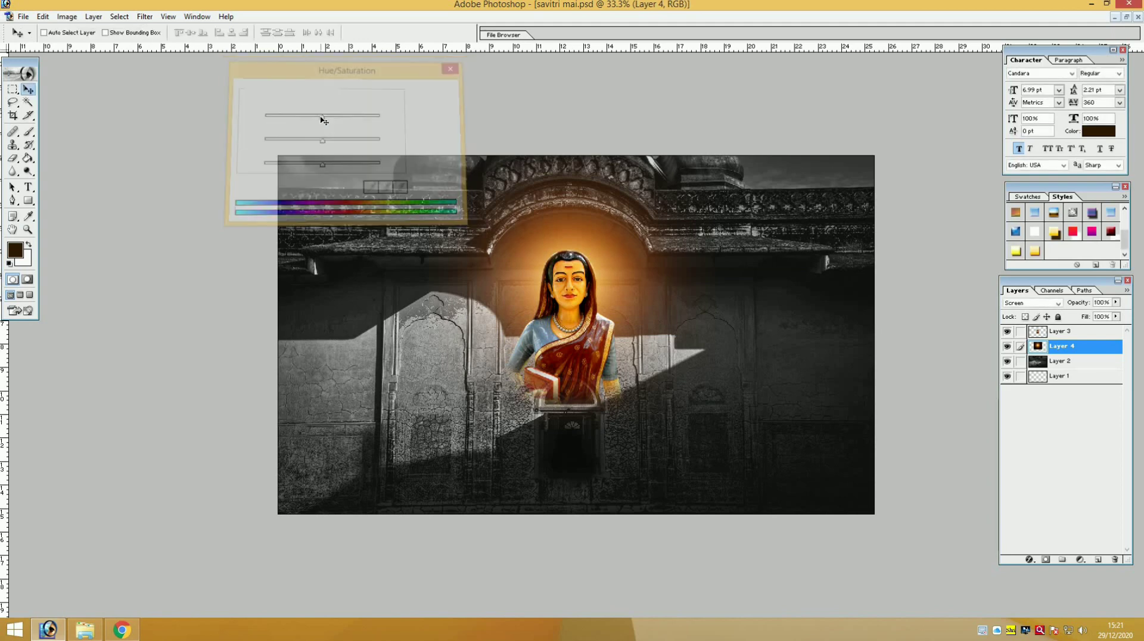
Open the "callygraphy" image from the project folder, copy it into the poster and close the source image.
{"action": "left_click", "coordinate": [1126, 17]}
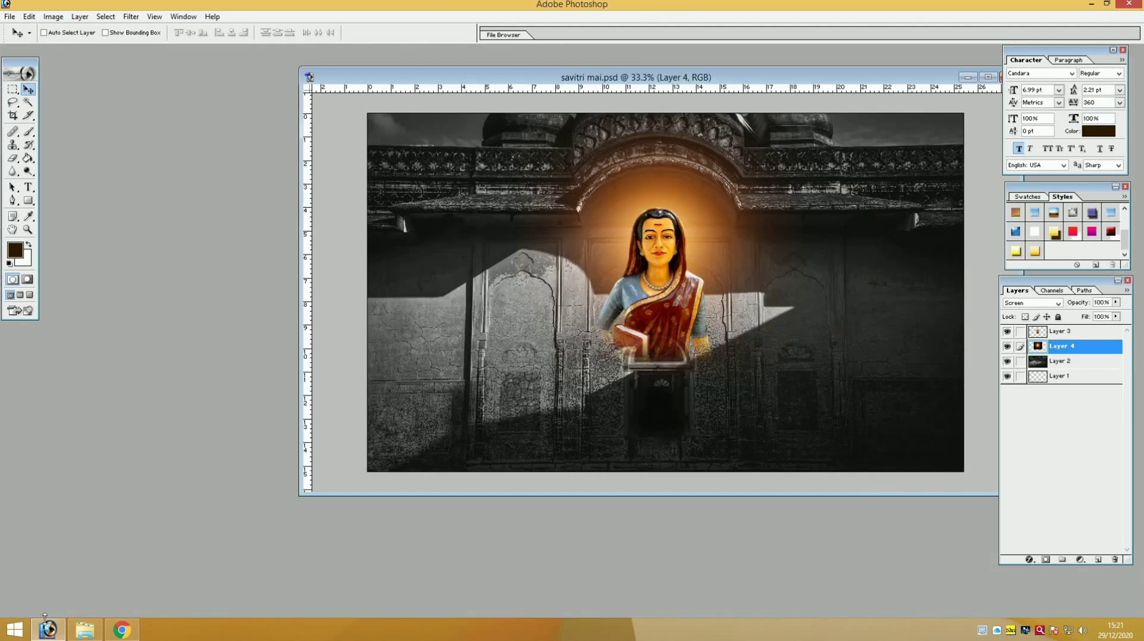
{"action": "left_click", "coordinate": [96, 634]}
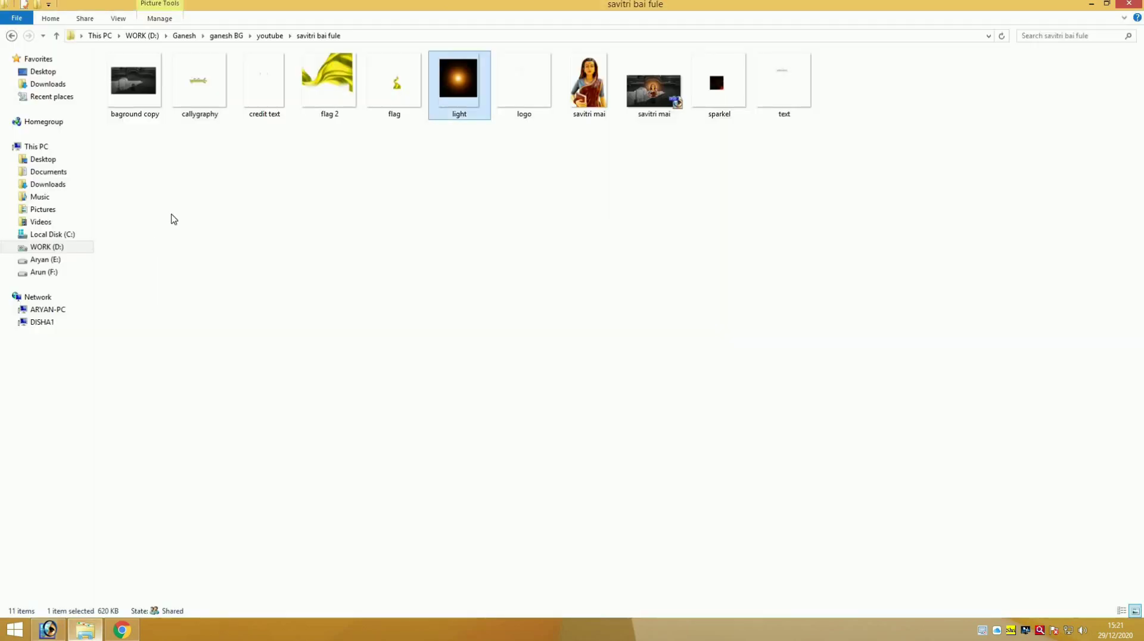
{"action": "left_click", "coordinate": [226, 80]}
{"action": "left_click", "coordinate": [47, 630]}
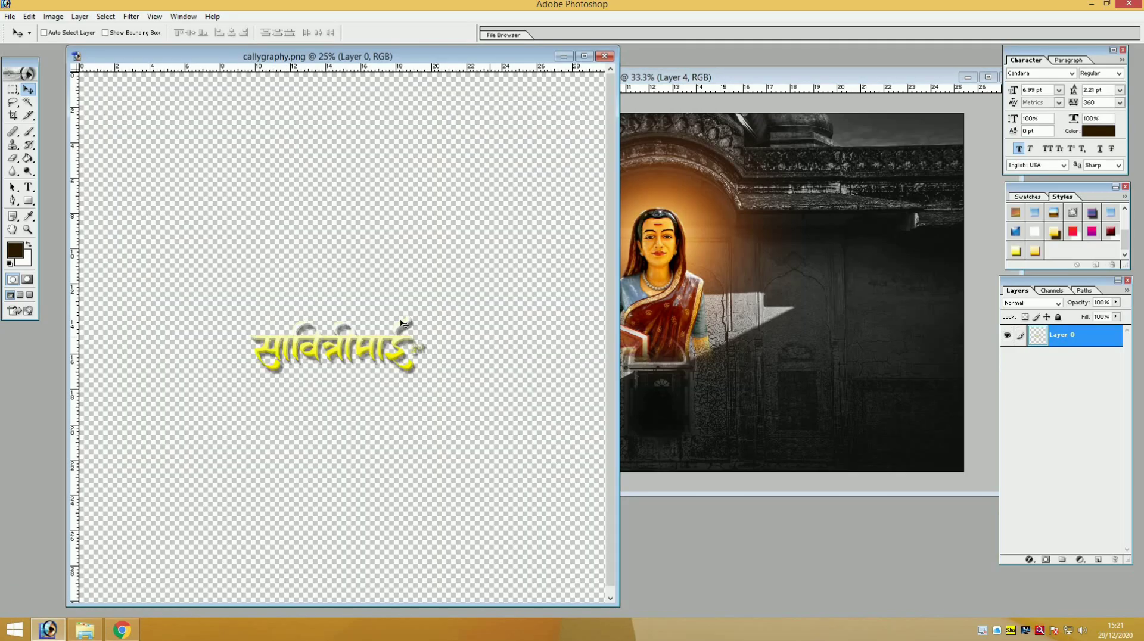
{"action": "left_click_drag", "start_coordinate": [337, 348], "coordinate": [654, 358]}
{"action": "left_click", "coordinate": [234, 268]}
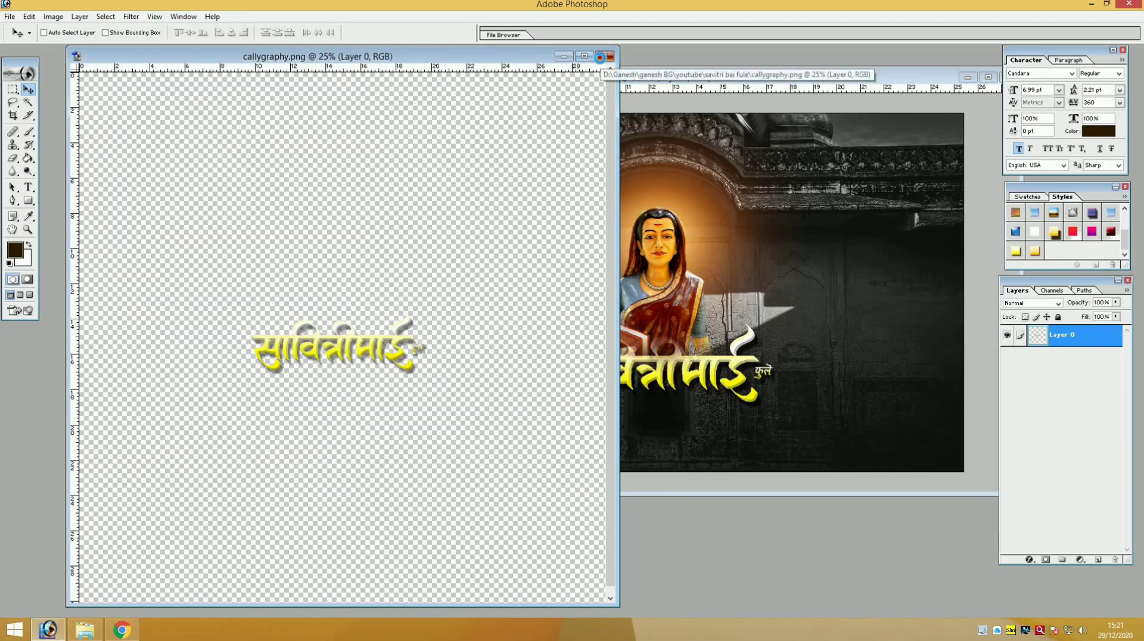
{"action": "left_click", "coordinate": [604, 56]}
Raise the calligraphy title above the portrait layer and position it across the portrait's lower edge.
{"action": "key", "text": "ctrl+bracketright"}
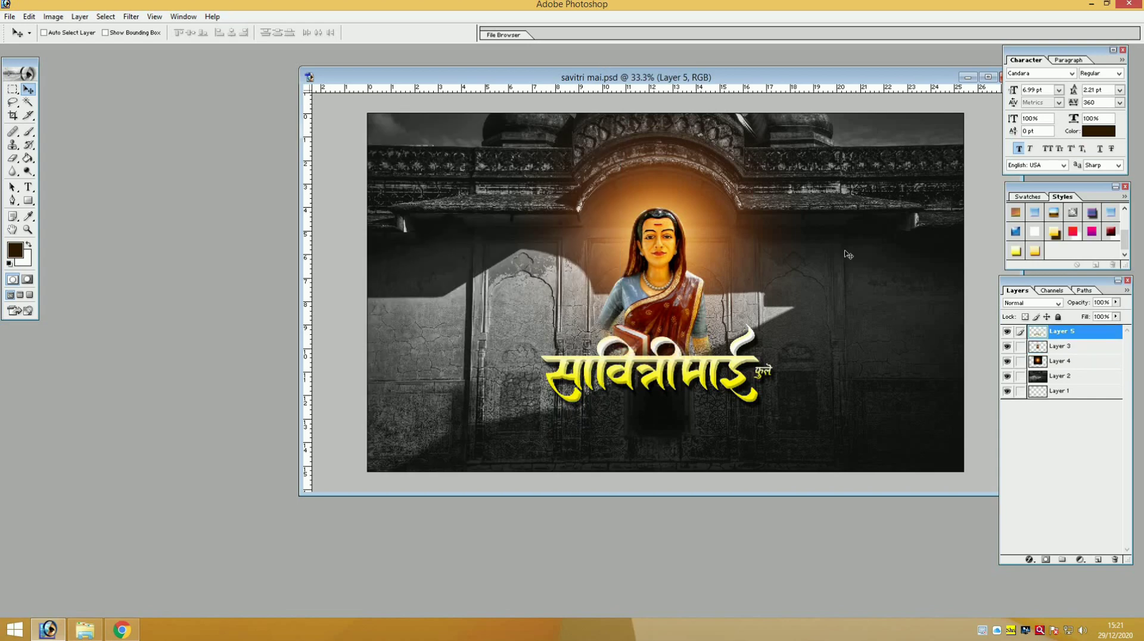
{"action": "left_click", "coordinate": [987, 77]}
{"action": "left_click_drag", "start_coordinate": [628, 417], "coordinate": [636, 425]}
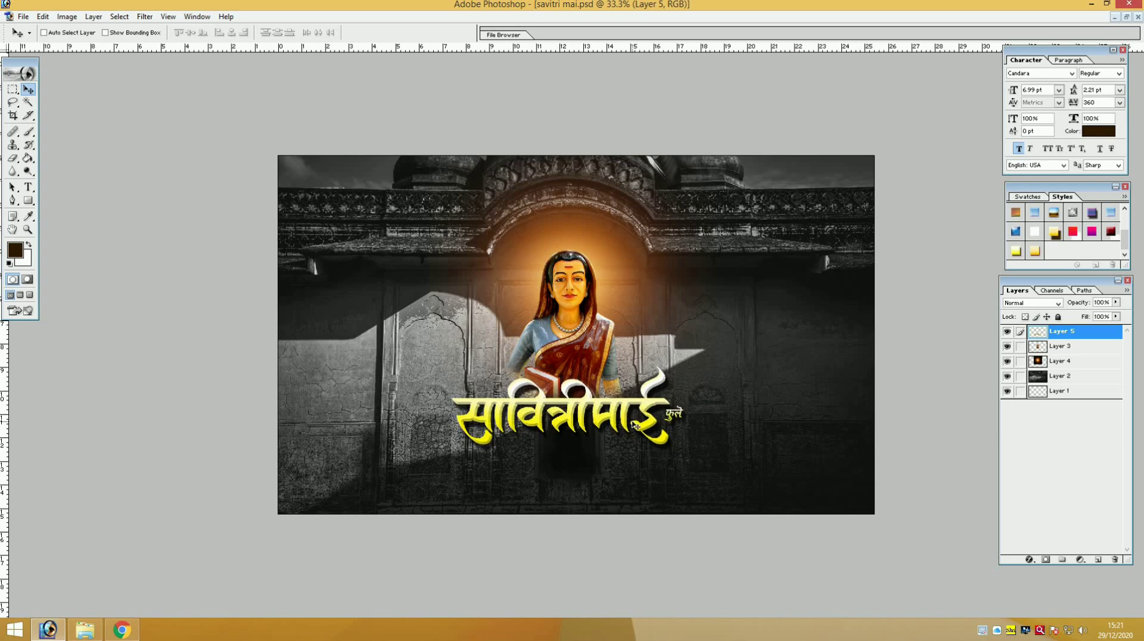
Bring the "text" greeting image from the project folder into the poster as a new layer.
{"action": "left_click", "coordinate": [1126, 17]}
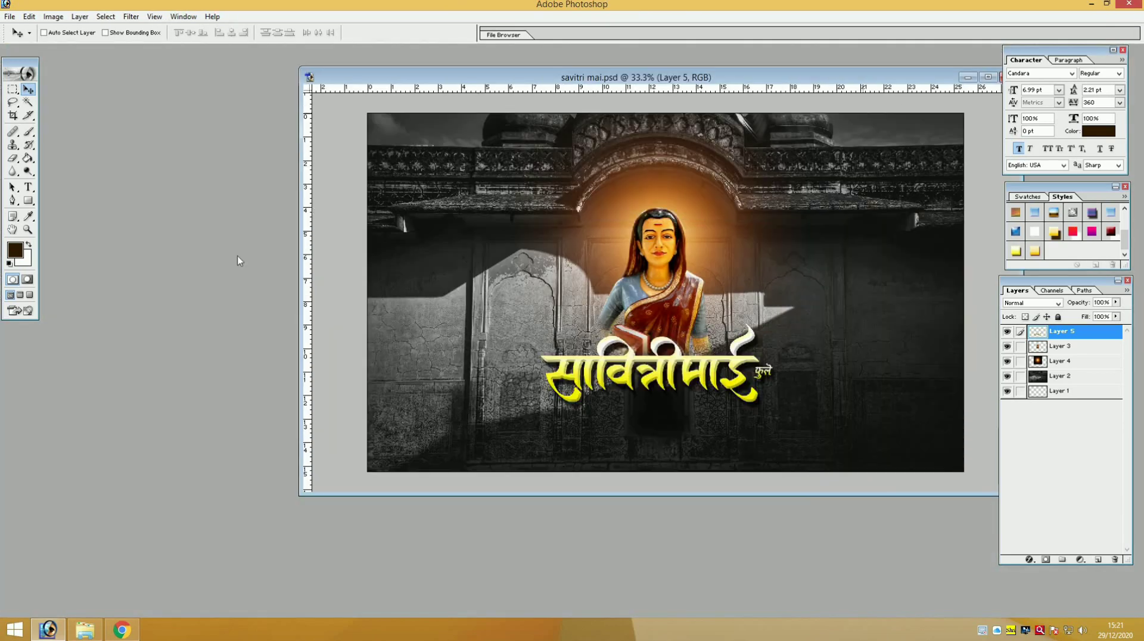
{"action": "left_click", "coordinate": [96, 635]}
{"action": "left_click", "coordinate": [536, 89]}
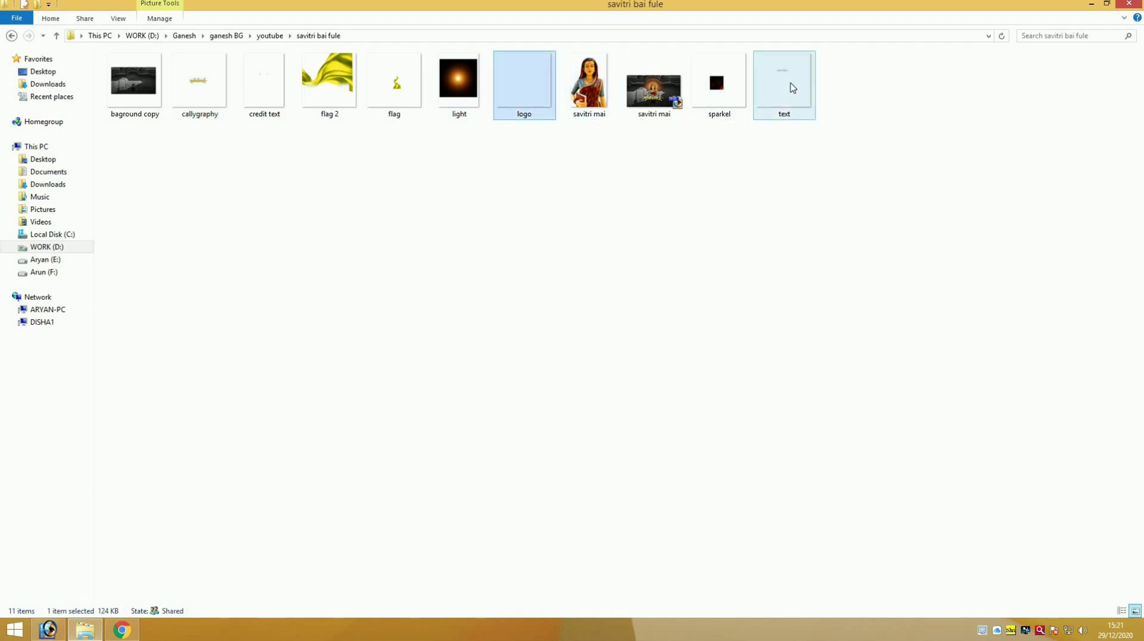
{"action": "left_click_drag", "start_coordinate": [793, 87], "coordinate": [398, 290]}
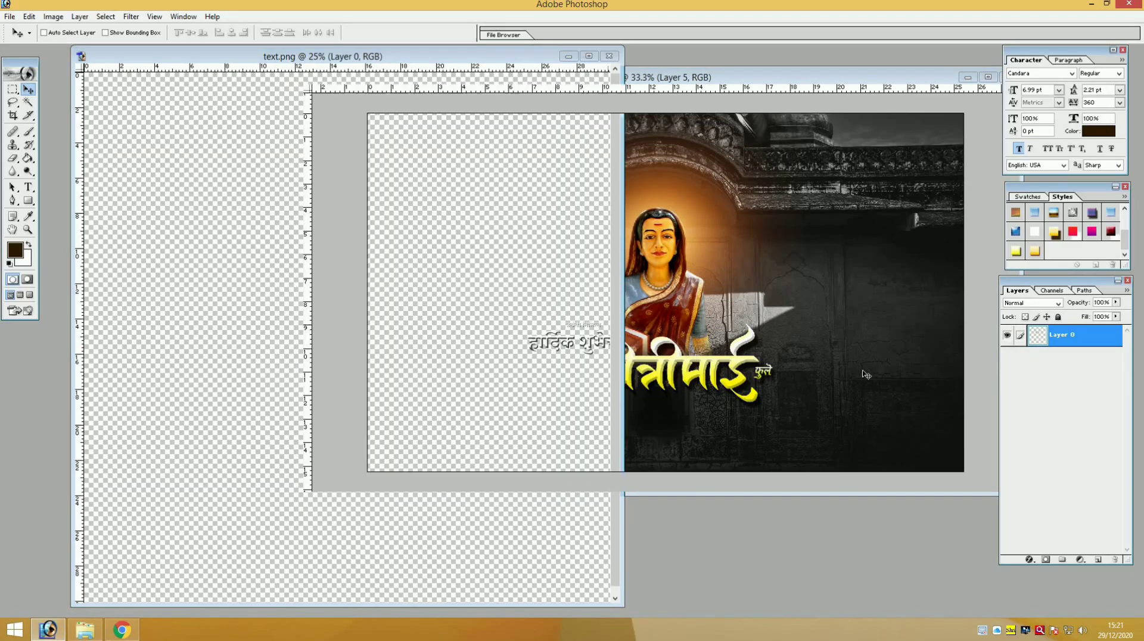
{"action": "left_click", "coordinate": [250, 215]}
Position the greeting text centrally beneath the calligraphy title.
{"action": "double_click", "coordinate": [793, 77]}
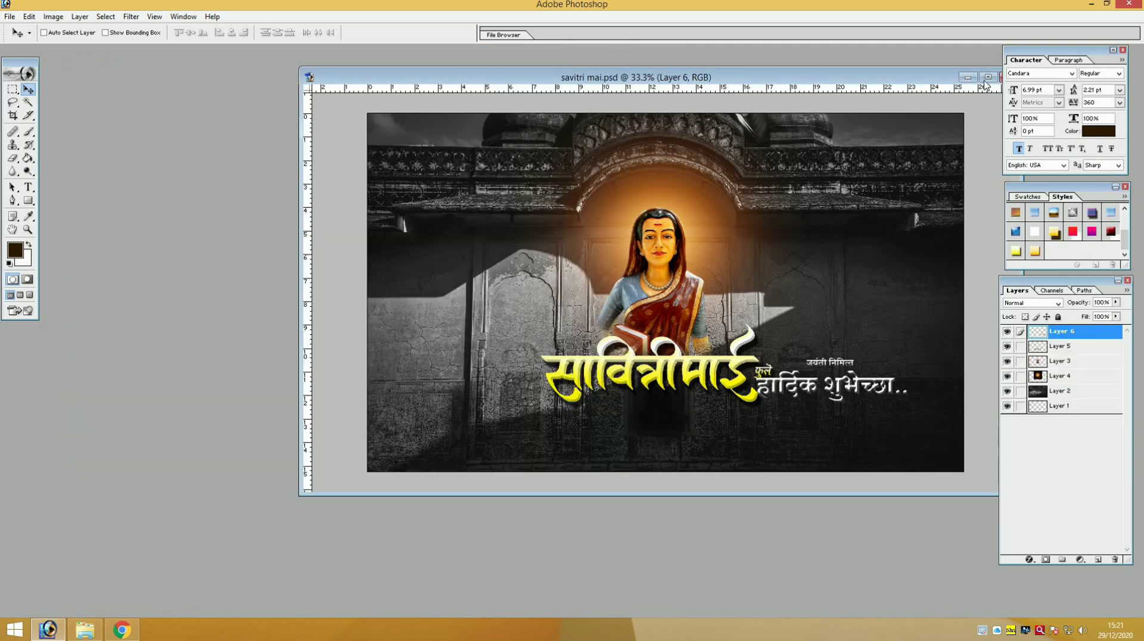
{"action": "left_click_drag", "start_coordinate": [634, 472], "coordinate": [585, 455]}
{"action": "key", "text": "ctrl+t"}
{"action": "key", "text": "Return"}
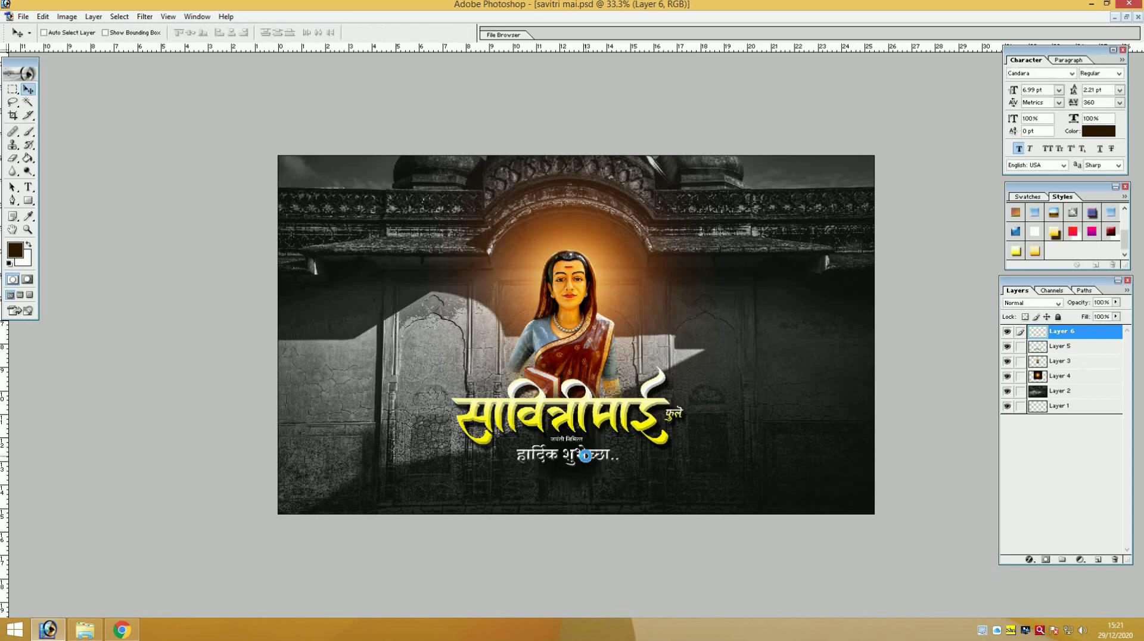
Link the portrait with the calligraphy title and move both slightly upward together.
{"action": "key", "text": "ctrl+plus"}
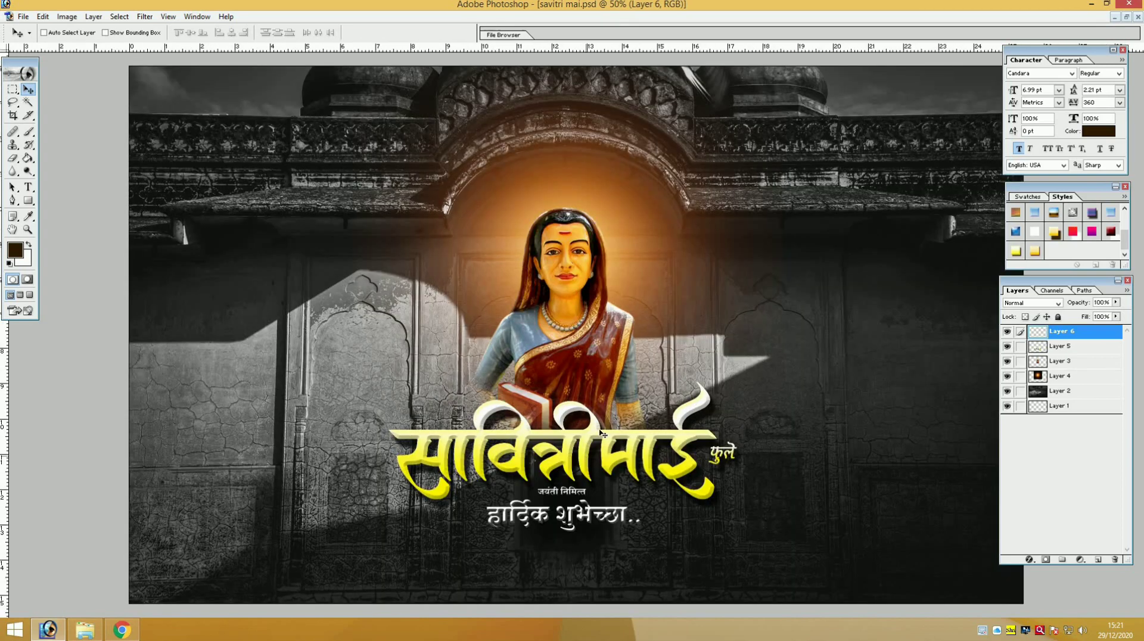
{"action": "right_click", "coordinate": [590, 432]}
{"action": "left_click", "coordinate": [598, 439]}
{"action": "right_click", "coordinate": [606, 344]}
{"action": "left_click", "coordinate": [614, 351], "text": "shift"}
{"action": "left_click_drag", "start_coordinate": [572, 345], "coordinate": [572, 336]}
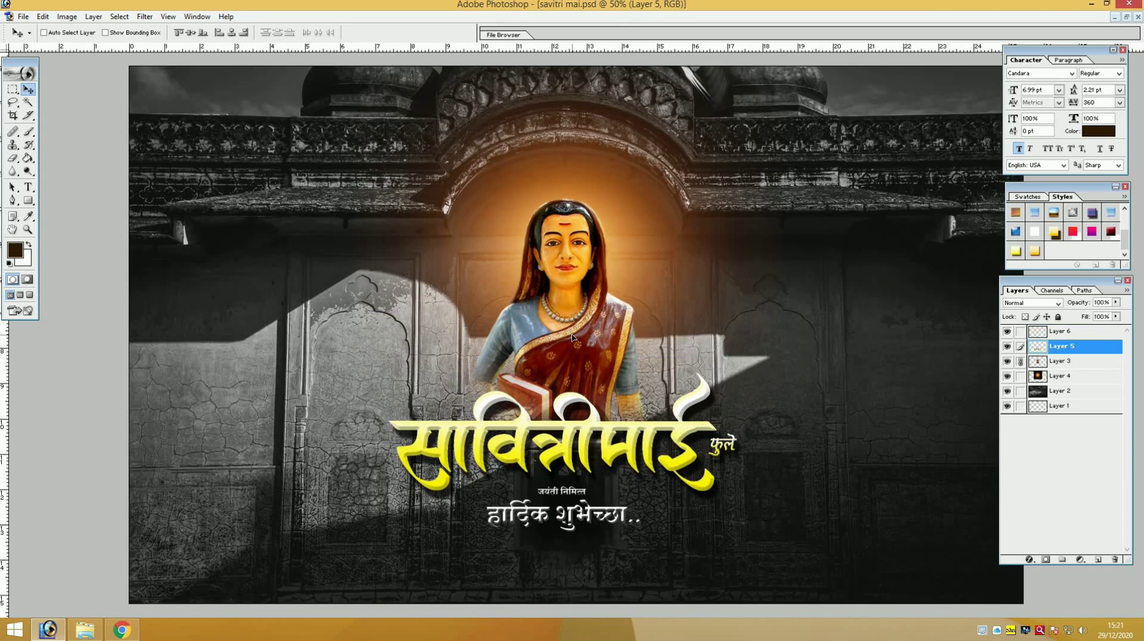
Nudge the greeting text slightly upward, closer to the calligraphy title.
{"action": "right_click", "coordinate": [575, 510]}
{"action": "left_click", "coordinate": [581, 515]}
{"action": "key", "text": "shift+Up"}
{"action": "key", "text": "shift+Up"}
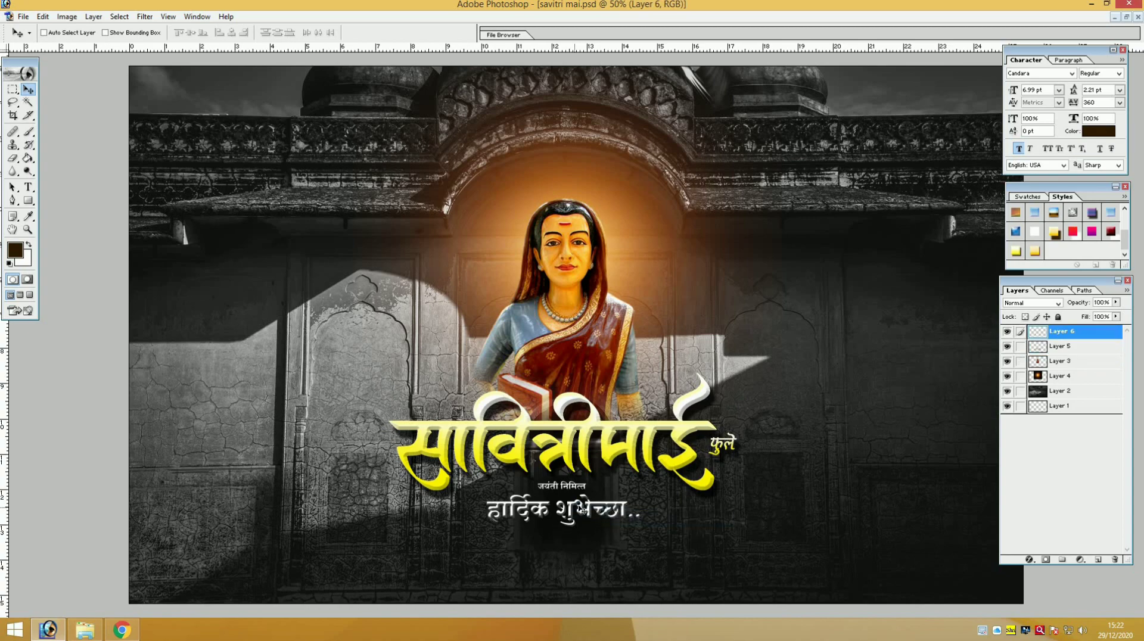
{"action": "key", "text": "ctrl+minus"}
{"action": "key", "text": "ctrl+minus"}
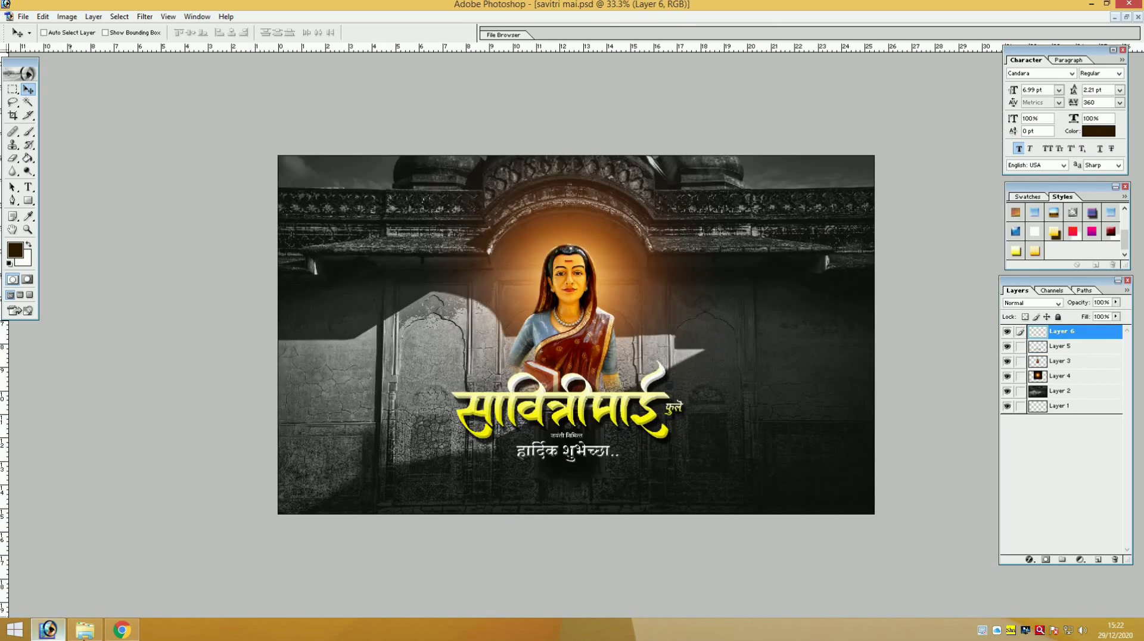
Bring the "credit text" image from the project folder into the poster and close the source image.
{"action": "left_click", "coordinate": [85, 629]}
{"action": "left_click", "coordinate": [269, 90]}
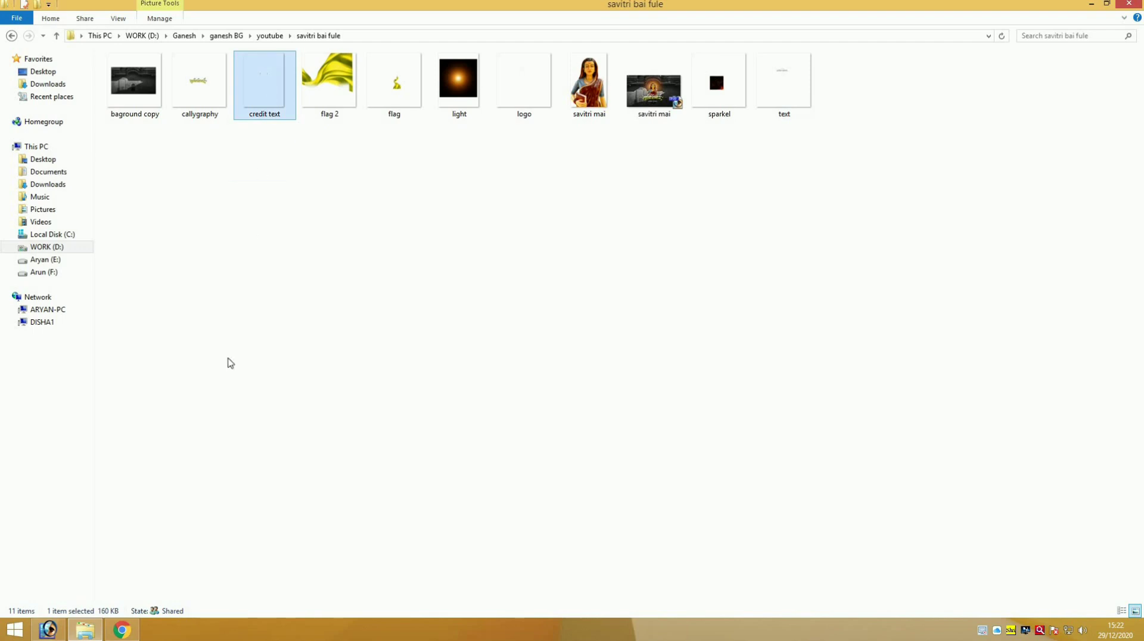
{"action": "left_click_drag", "start_coordinate": [230, 364], "coordinate": [677, 327]}
{"action": "left_click", "coordinate": [276, 177]}
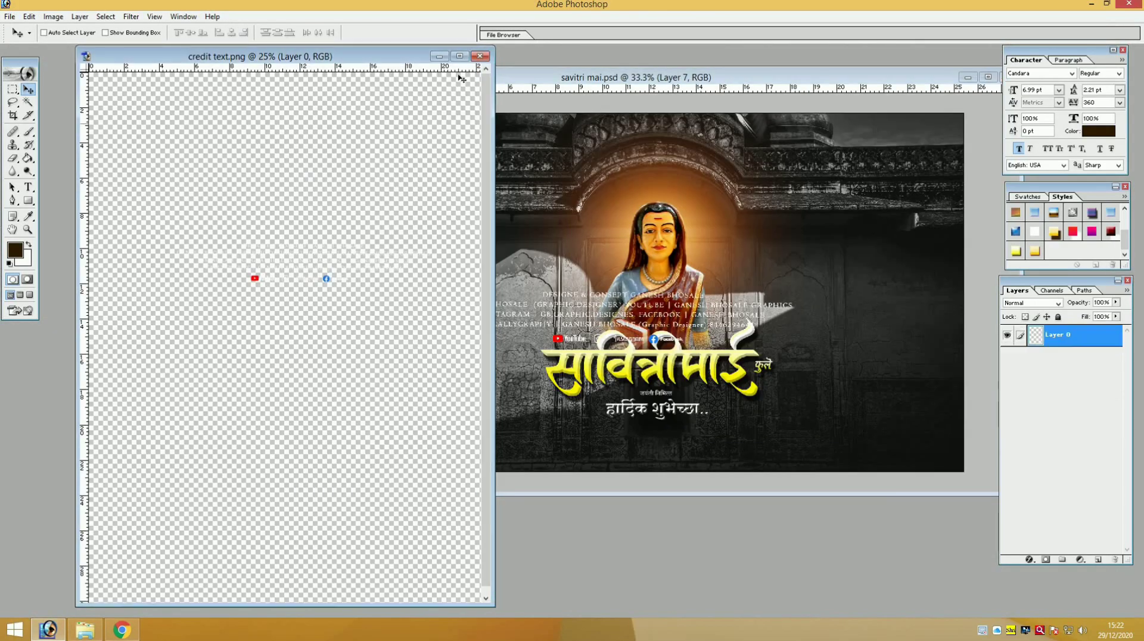
{"action": "key", "text": "ctrl+w"}
Move the credit text below the greeting and scale it down proportionally to about two-thirds of its size.
{"action": "left_click", "coordinate": [987, 77]}
{"action": "left_click_drag", "start_coordinate": [595, 384], "coordinate": [625, 498]}
{"action": "key", "text": "ctrl+t"}
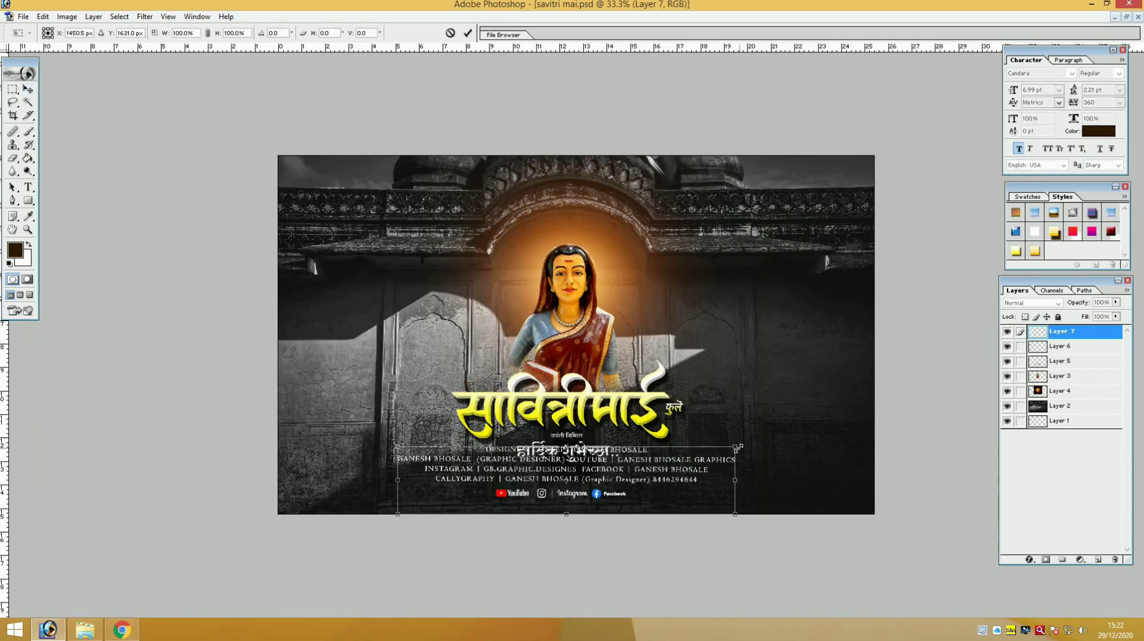
{"action": "left_click_drag", "start_coordinate": [737, 446], "coordinate": [679, 460]}
{"action": "key", "text": "Return"}
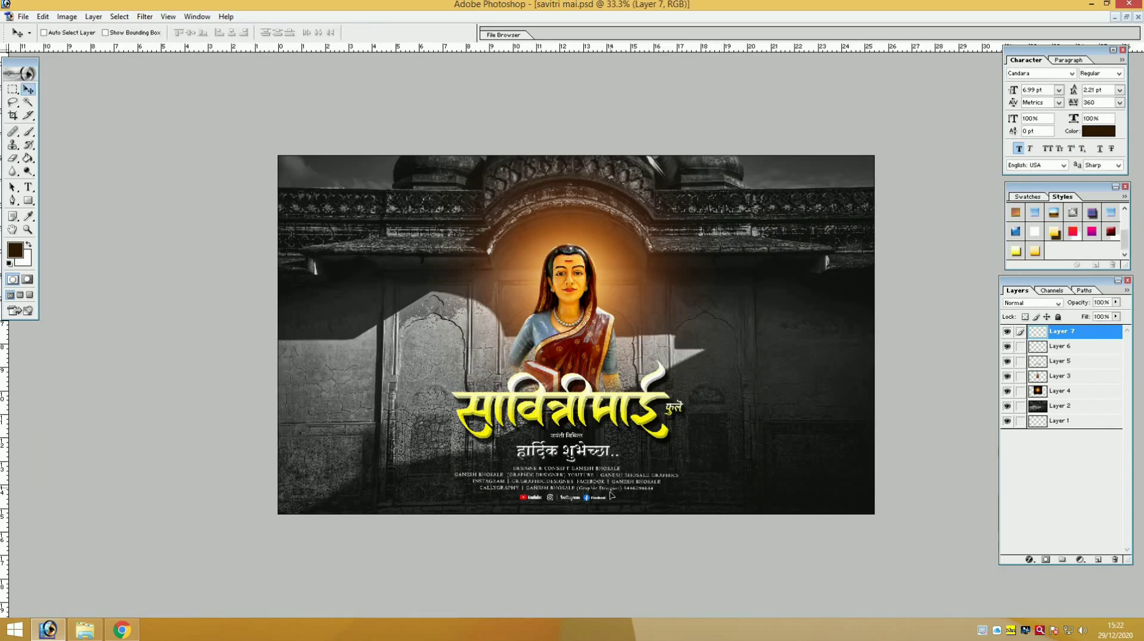
Nudge the credit text slightly down toward the poster's lower edge.
{"action": "key", "text": "Down"}
{"action": "key", "text": "Down"}
{"action": "key", "text": "Down"}
{"action": "key", "text": "Down"}
{"action": "key", "text": "Down"}
{"action": "key", "text": "Down"}
{"action": "key", "text": "Down"}
{"action": "key", "text": "Down"}
{"action": "left_click_drag", "start_coordinate": [611, 496], "coordinate": [611, 497]}
Bring the "sparkel" image from the project folder into the poster and close the source image.
{"action": "left_click", "coordinate": [95, 635]}
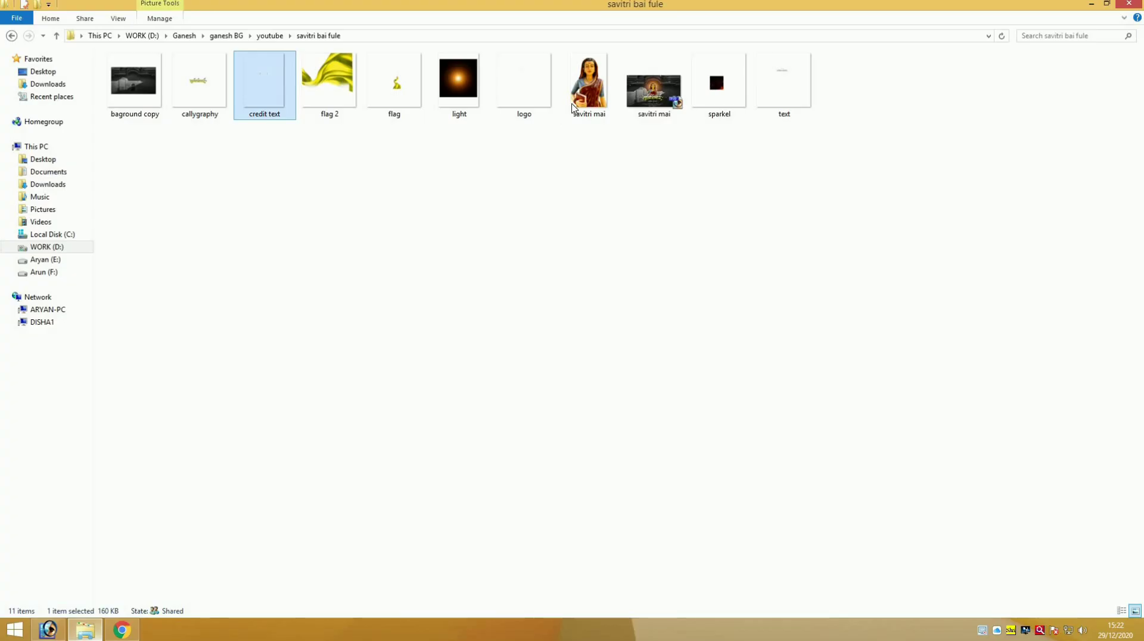
{"action": "left_click", "coordinate": [739, 95]}
{"action": "left_click_drag", "start_coordinate": [517, 318], "coordinate": [346, 286]}
{"action": "left_click_drag", "start_coordinate": [368, 353], "coordinate": [805, 156]}
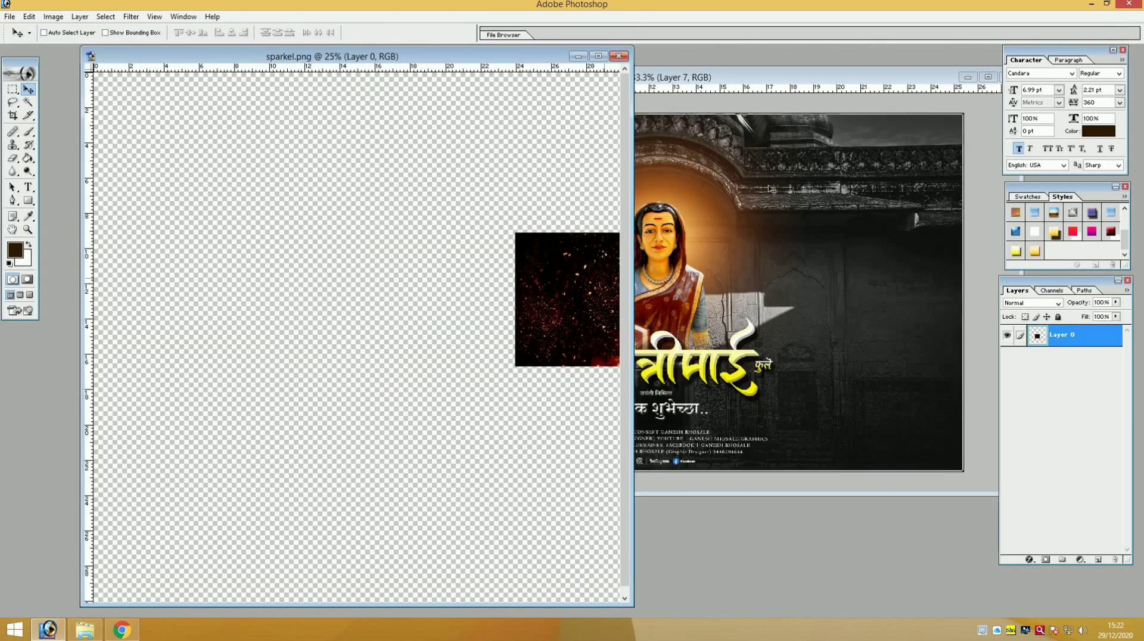
{"action": "left_click", "coordinate": [280, 177]}
{"action": "left_click", "coordinate": [618, 56]}
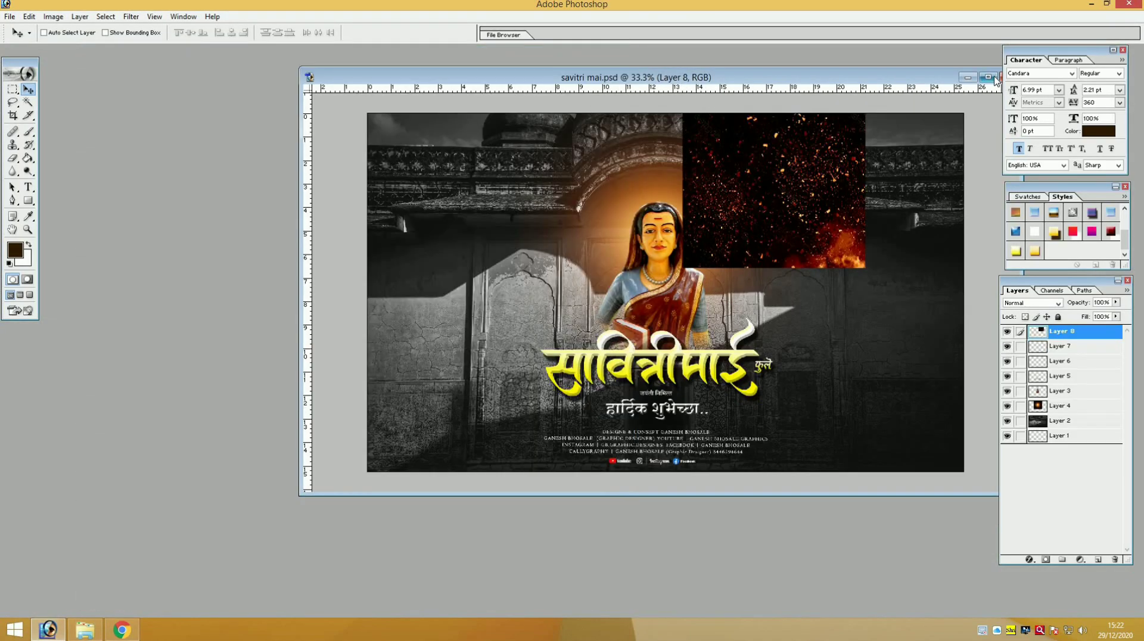
Set the sparkle layer's blend mode to Screen and place it in the poster's lower-right corner.
{"action": "left_click", "coordinate": [988, 77]}
{"action": "left_click", "coordinate": [1033, 303]}
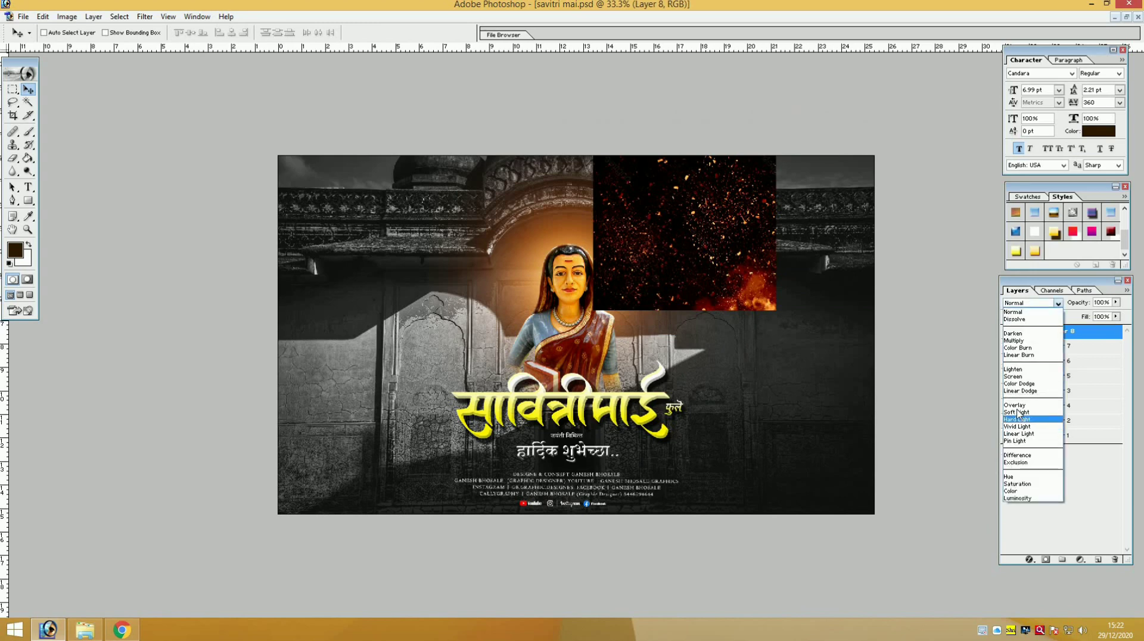
{"action": "left_click", "coordinate": [1024, 378]}
{"action": "left_click_drag", "start_coordinate": [718, 234], "coordinate": [830, 497]}
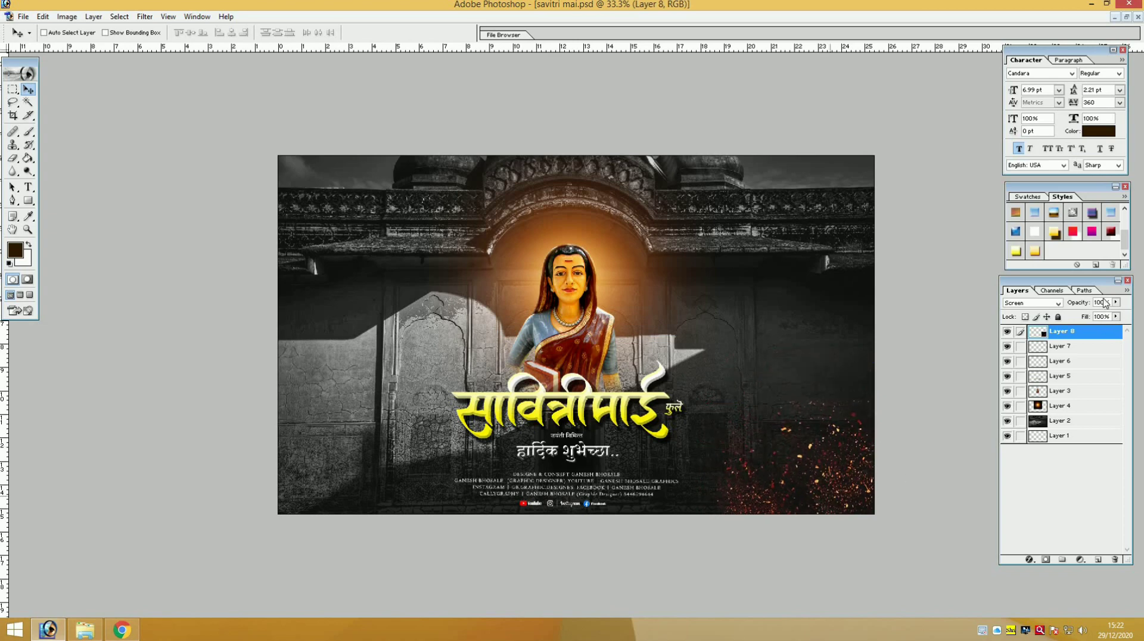
Try several blend modes on the sparkle layer and settle on Color Dodge.
{"action": "left_click", "coordinate": [1019, 303]}
{"action": "left_click", "coordinate": [1019, 303]}
{"action": "left_click", "coordinate": [1019, 303]}
{"action": "left_click", "coordinate": [1017, 305]}
{"action": "left_click", "coordinate": [1013, 305]}
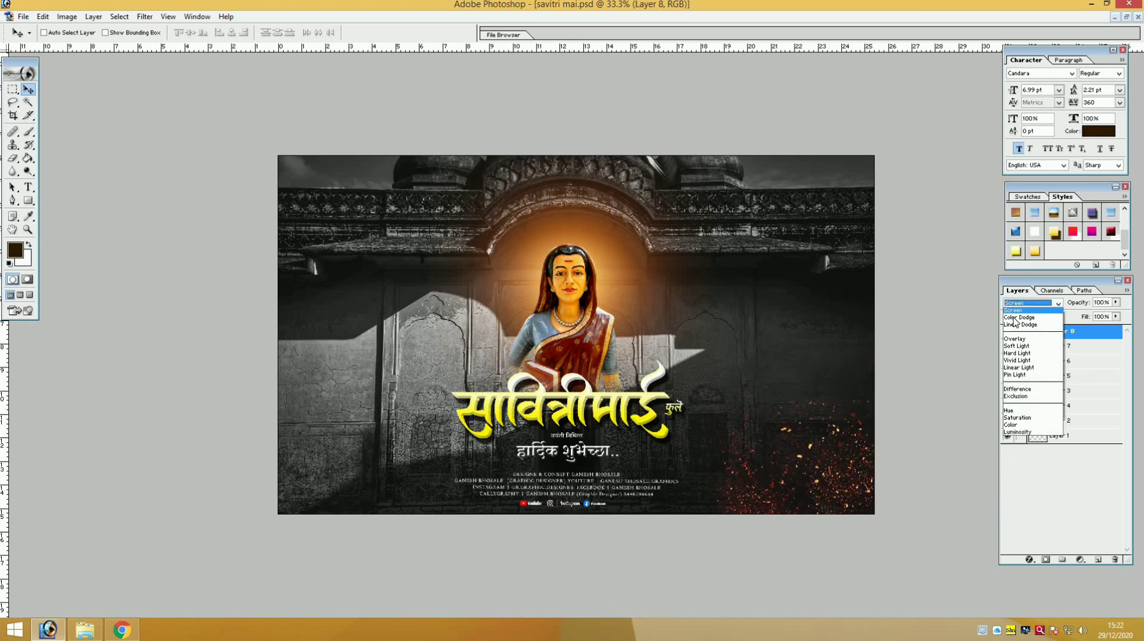
{"action": "left_click", "coordinate": [1014, 318]}
{"action": "left_click", "coordinate": [1016, 304]}
{"action": "left_click", "coordinate": [1016, 304]}
{"action": "left_click", "coordinate": [1016, 303]}
{"action": "left_click", "coordinate": [1016, 338]}
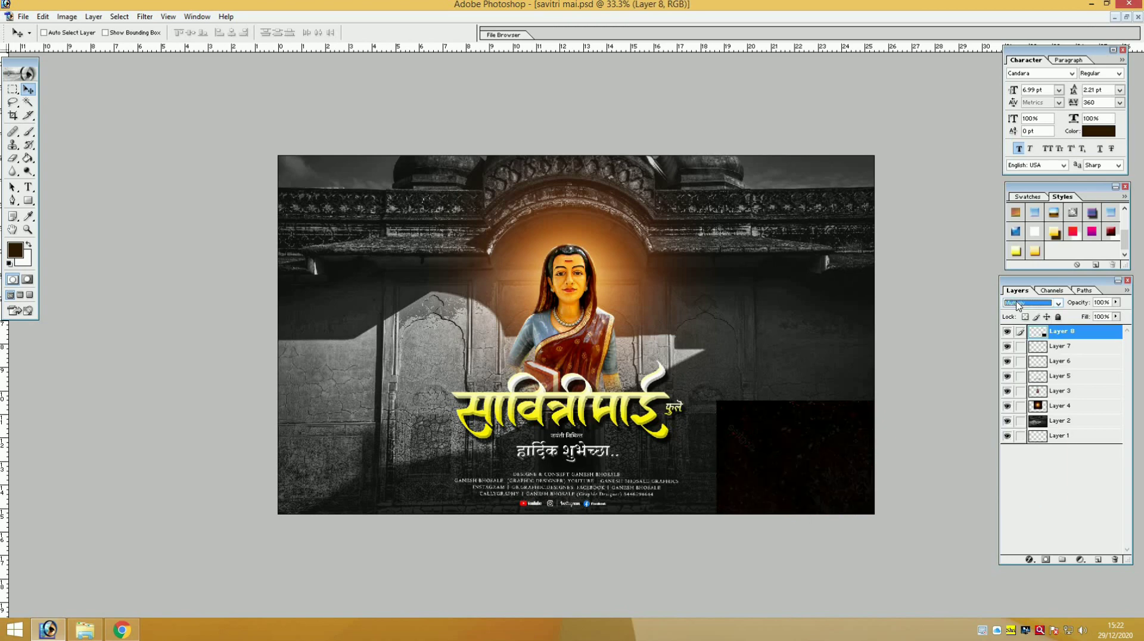
{"action": "scroll", "coordinate": [1016, 305], "scroll_direction": "down", "scroll_amount": 4}
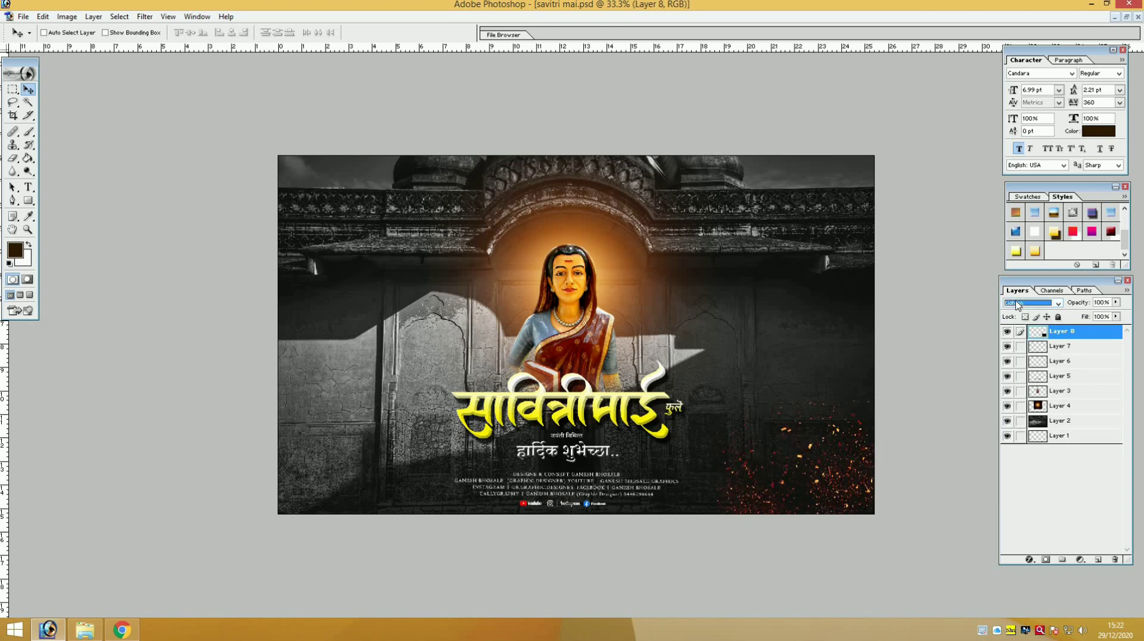
{"action": "scroll", "coordinate": [1015, 301], "scroll_direction": "down", "scroll_amount": 3}
{"action": "scroll", "coordinate": [1016, 302], "scroll_direction": "up", "scroll_amount": 1}
{"action": "left_click_drag", "start_coordinate": [858, 433], "coordinate": [857, 434]}
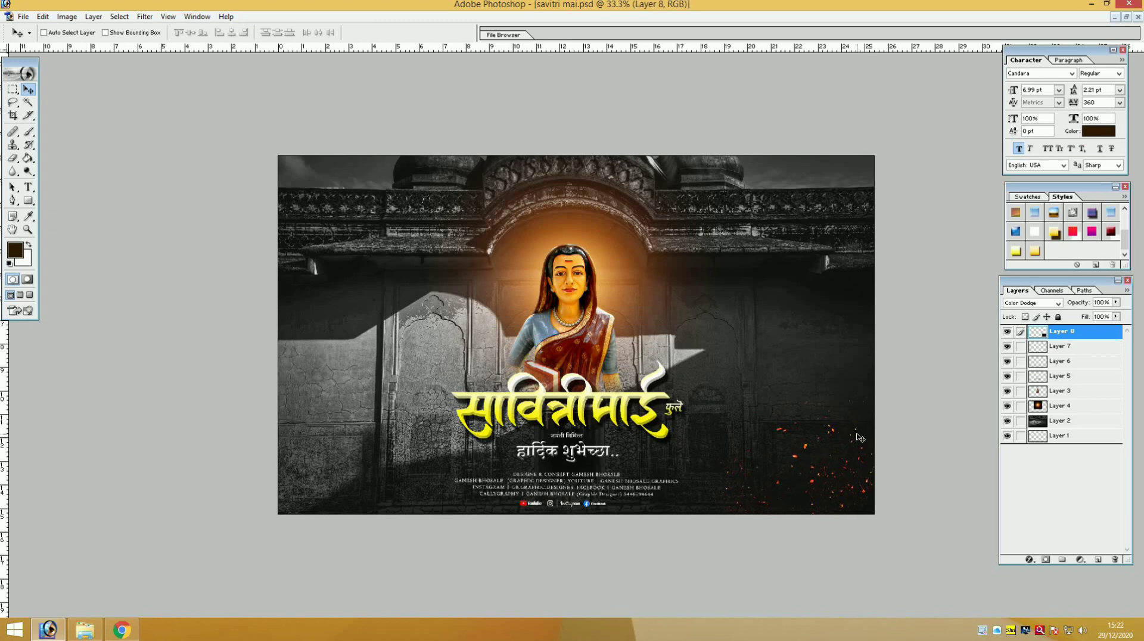
Duplicate the sparkle layer, flip the copy horizontally and place it in the poster's lower-left corner.
{"action": "key", "text": "ctrl+j"}
{"action": "key", "text": "ctrl+t"}
{"action": "right_click", "coordinate": [437, 440]}
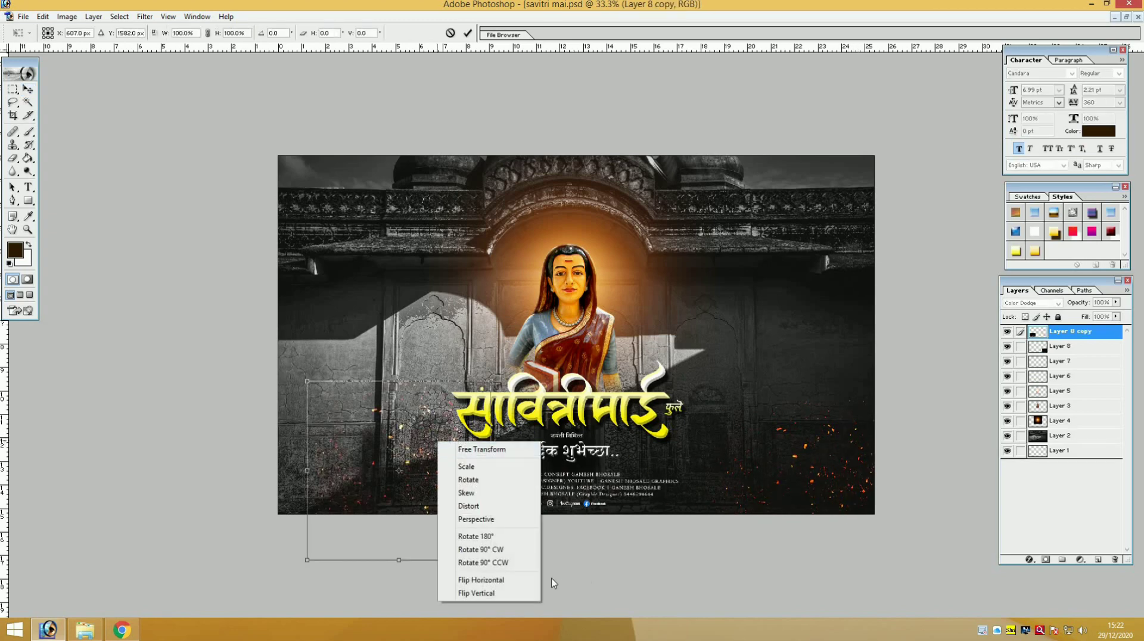
{"action": "left_click", "coordinate": [472, 577]}
{"action": "left_click_drag", "start_coordinate": [395, 516], "coordinate": [346, 525]}
{"action": "key", "text": "Return"}
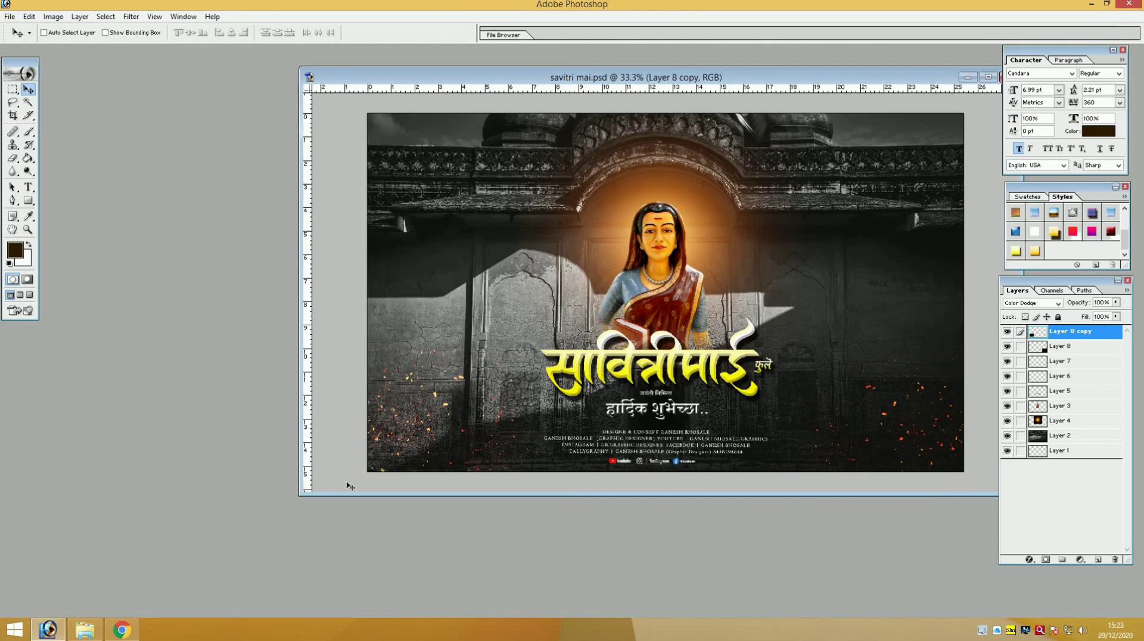
Bring the "flag" image from the project folder into the poster's lower-right area and close the source image.
{"action": "left_click", "coordinate": [986, 78]}
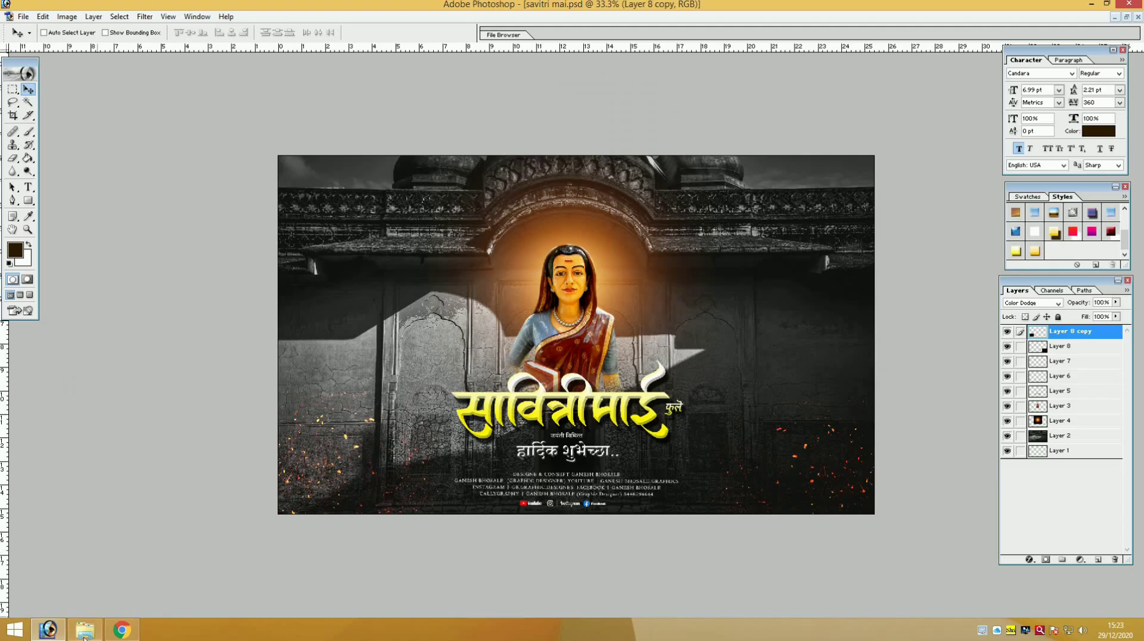
{"action": "left_click", "coordinate": [84, 633]}
{"action": "left_click", "coordinate": [394, 83]}
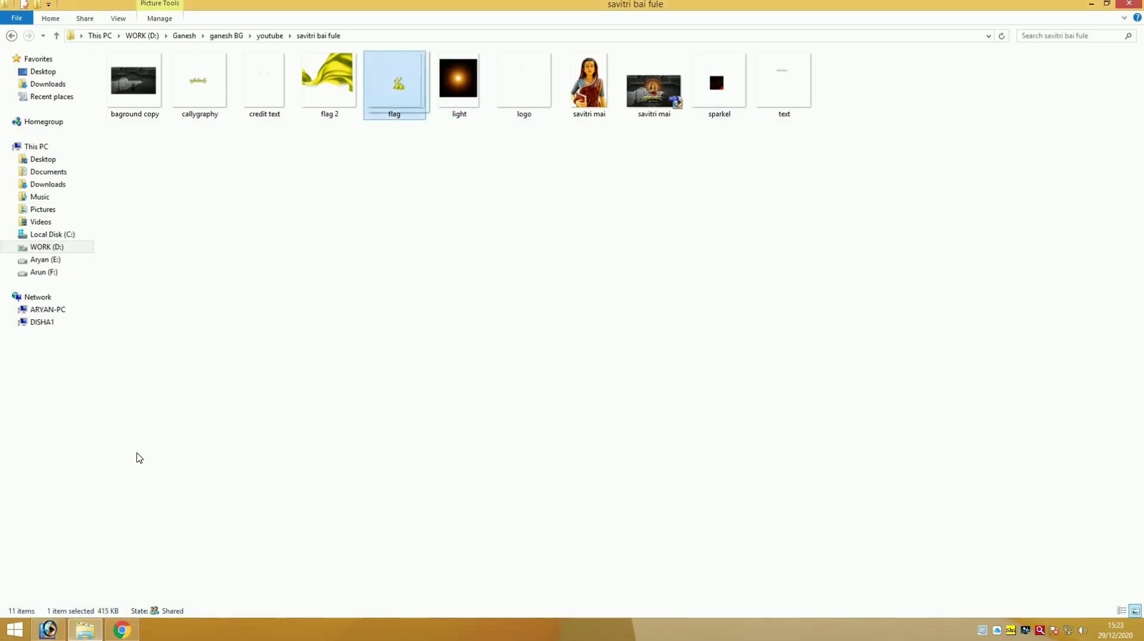
{"action": "left_click_drag", "start_coordinate": [139, 457], "coordinate": [313, 375]}
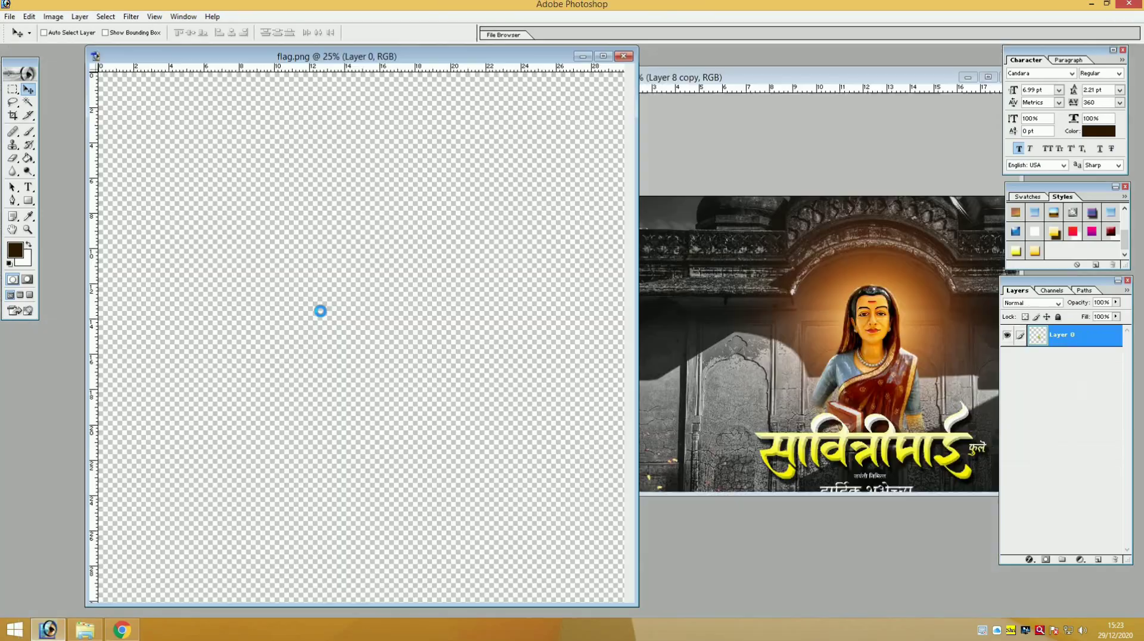
{"action": "left_click_drag", "start_coordinate": [699, 327], "coordinate": [902, 424]}
{"action": "left_click", "coordinate": [271, 225]}
{"action": "left_click", "coordinate": [623, 56]}
Try successive blend modes on the yellow flag layer and settle on Hard Light.
{"action": "left_click", "coordinate": [1026, 304]}
{"action": "left_click", "coordinate": [1026, 303]}
{"action": "key", "text": "Down"}
{"action": "key", "text": "Down"}
{"action": "key", "text": "Down"}
{"action": "key", "text": "Down"}
{"action": "key", "text": "Down"}
{"action": "key", "text": "Down"}
{"action": "key", "text": "Down"}
{"action": "key", "text": "Down"}
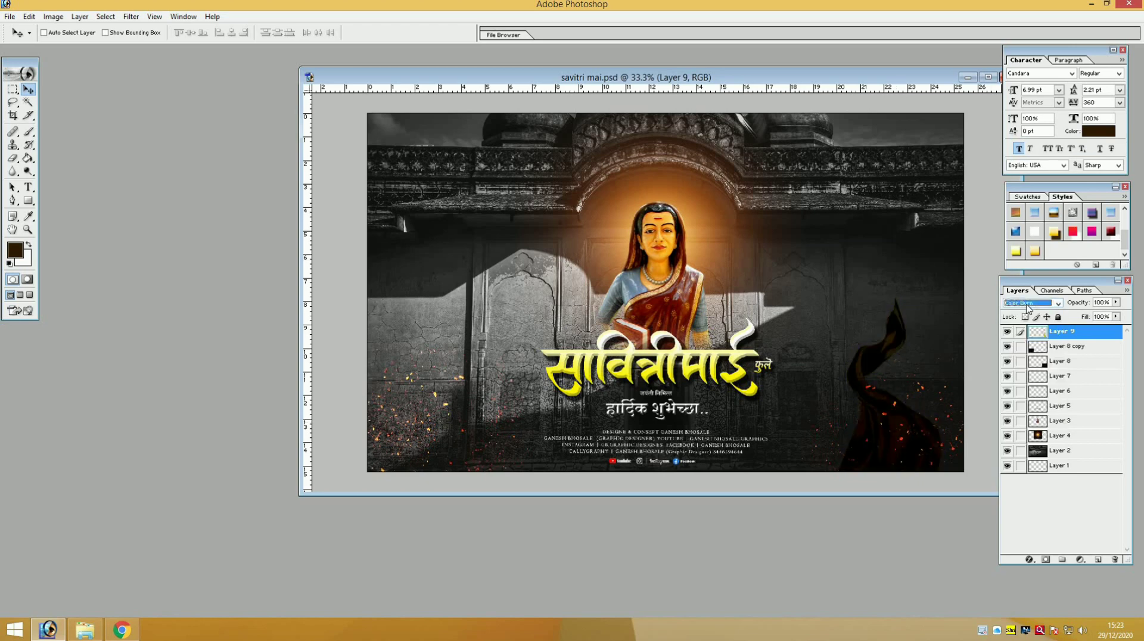
{"action": "key", "text": "Down"}
{"action": "key", "text": "Up"}
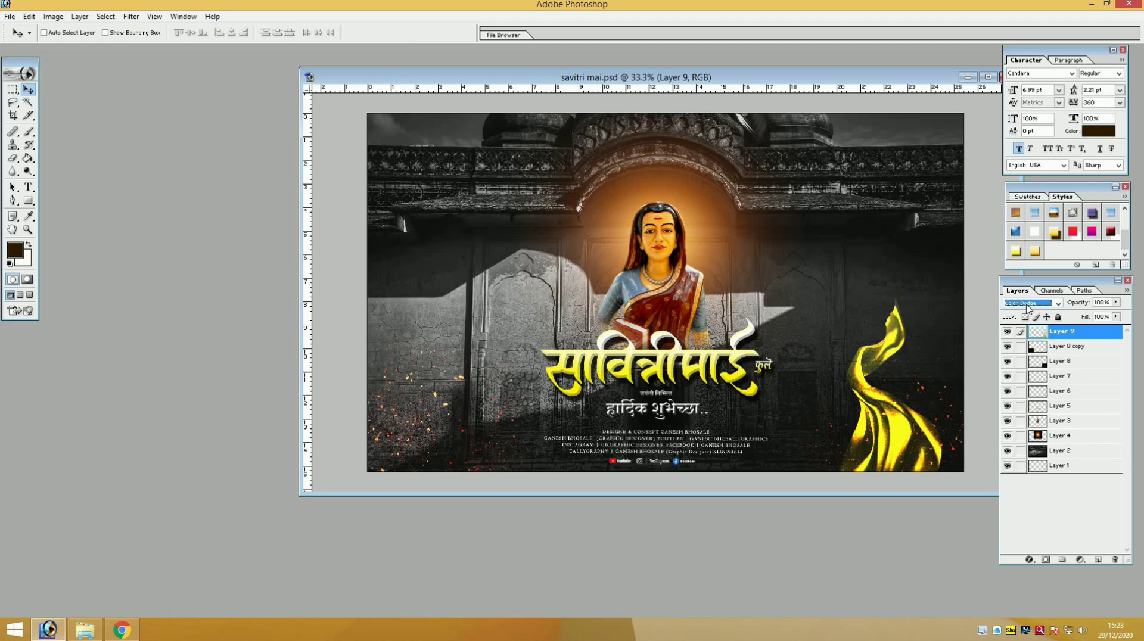
{"action": "key", "text": "Down"}
{"action": "key", "text": "Down"}
{"action": "key", "text": "Down"}
{"action": "key", "text": "Down"}
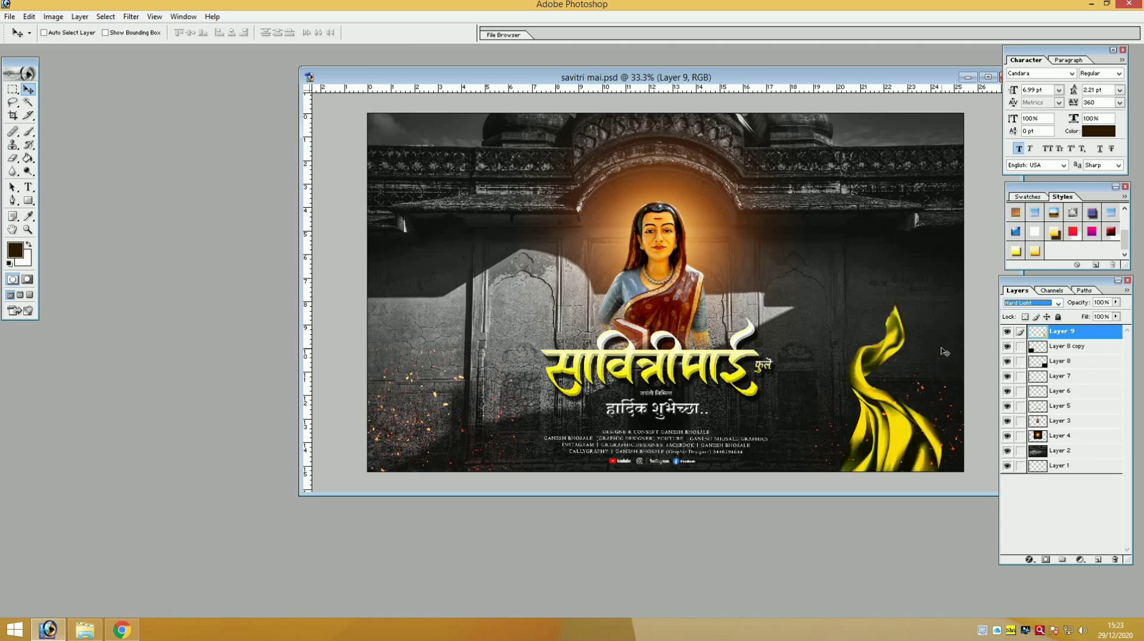
Duplicate the yellow flag to the poster's lower-left side and flip the copy horizontally to mirror the original.
{"action": "left_click_drag", "start_coordinate": [887, 410], "coordinate": [444, 409]}
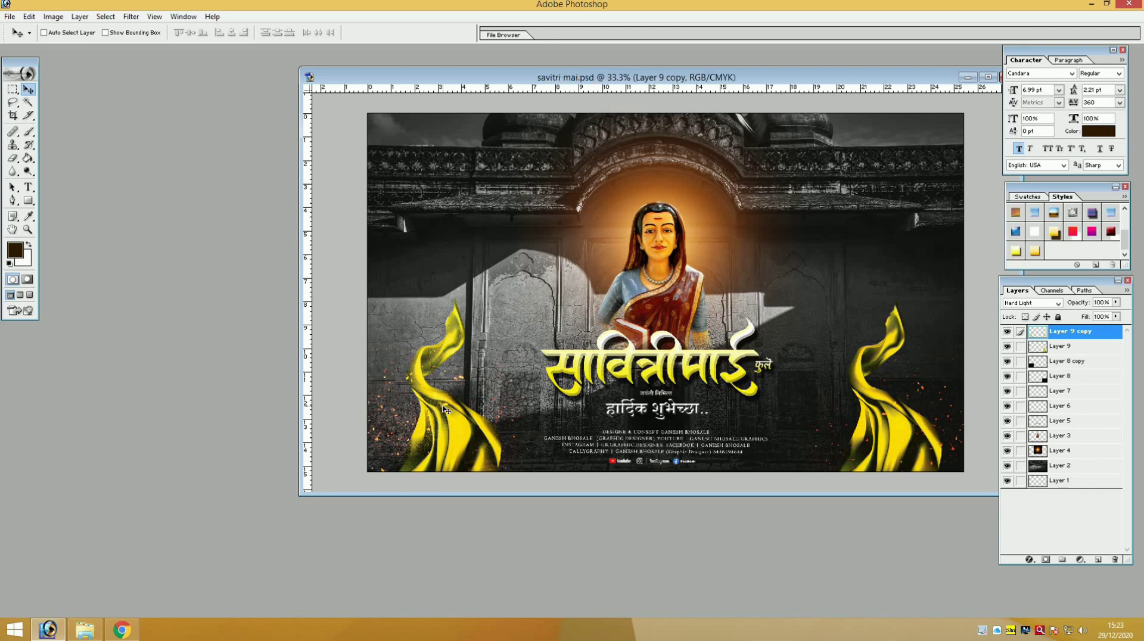
{"action": "key", "text": "ctrl+t"}
{"action": "right_click", "coordinate": [444, 409]}
{"action": "left_click", "coordinate": [493, 547]}
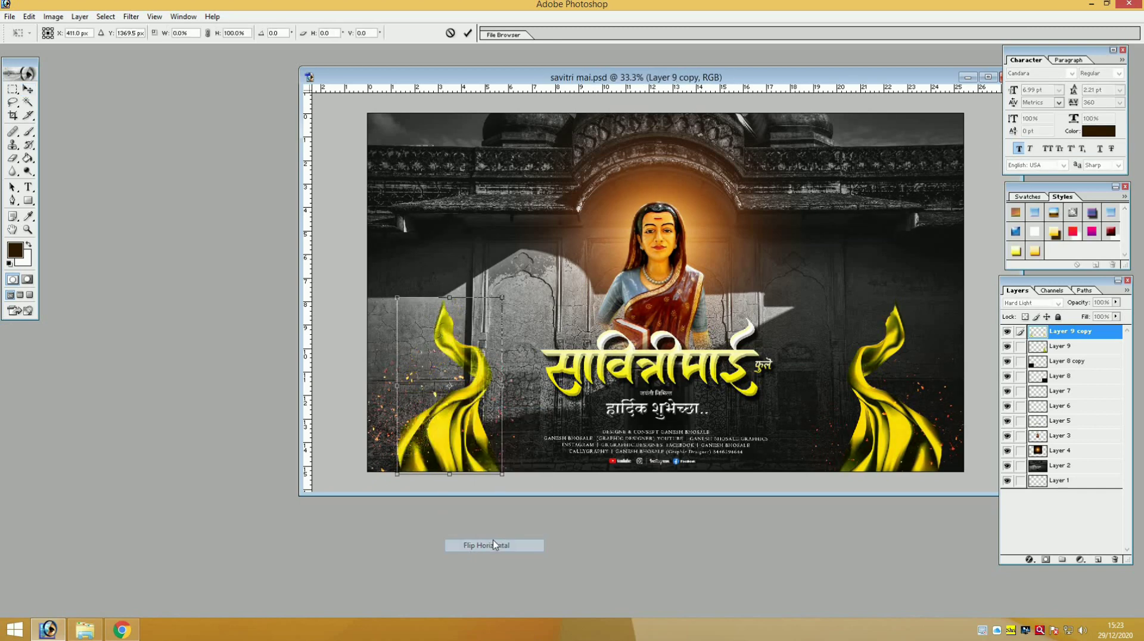
{"action": "key", "text": "Return"}
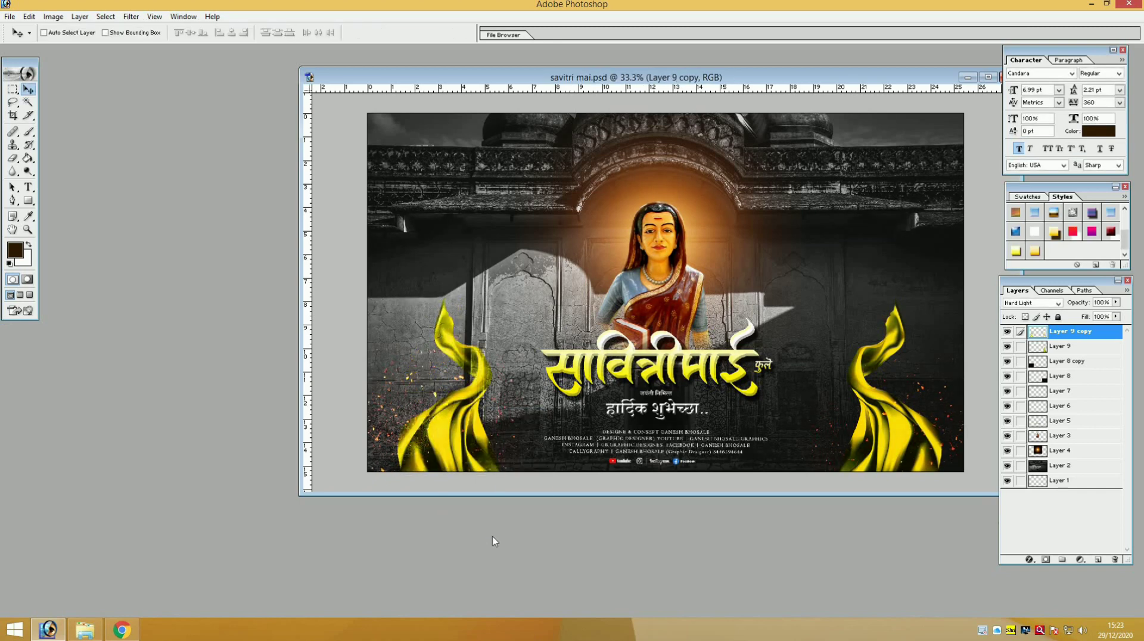
{"action": "left_click_drag", "start_coordinate": [444, 455], "coordinate": [442, 454]}
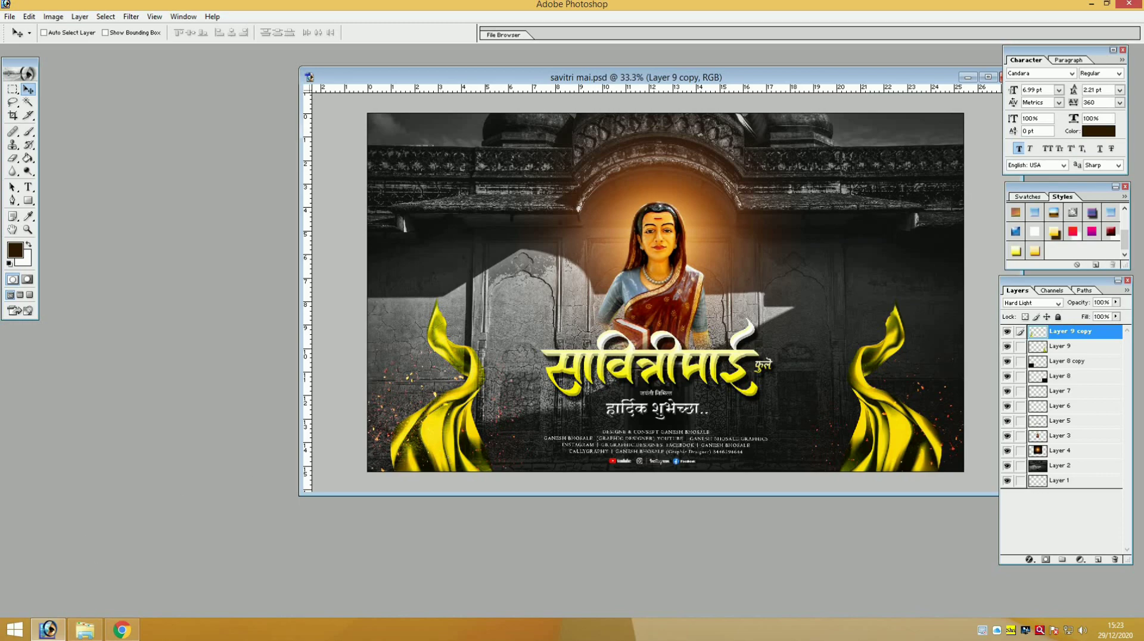
Bring the "flag 2" image from the project folder into the poster and close the source image.
{"action": "left_click", "coordinate": [85, 629]}
{"action": "left_click_drag", "start_coordinate": [327, 87], "coordinate": [305, 296]}
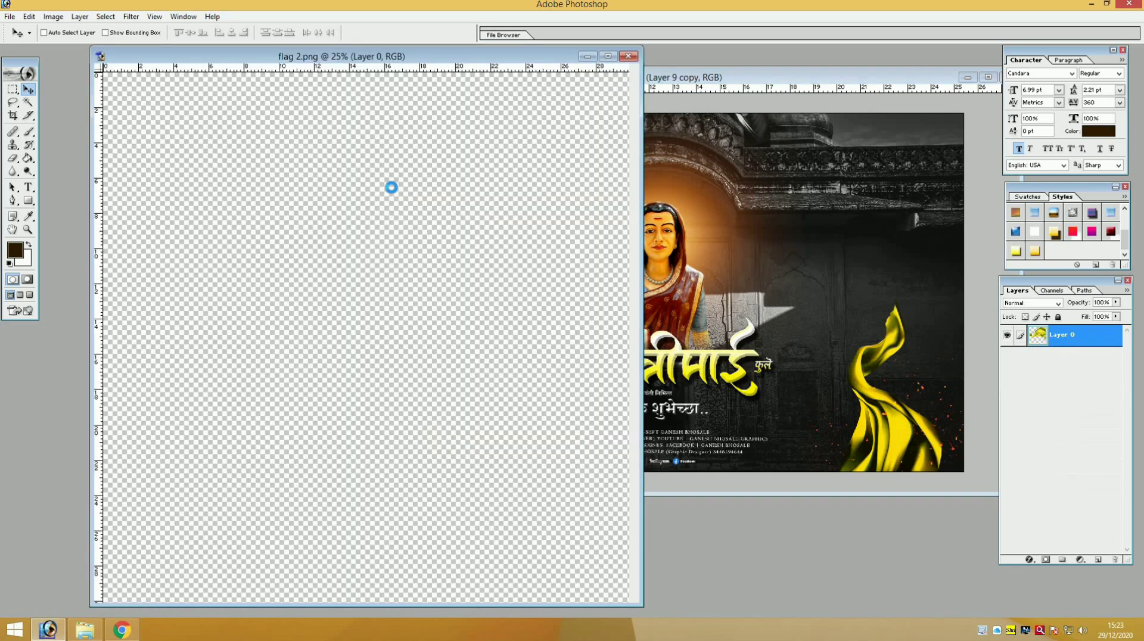
{"action": "left_click_drag", "start_coordinate": [461, 233], "coordinate": [740, 232]}
{"action": "left_click", "coordinate": [240, 197]}
{"action": "left_click", "coordinate": [628, 56]}
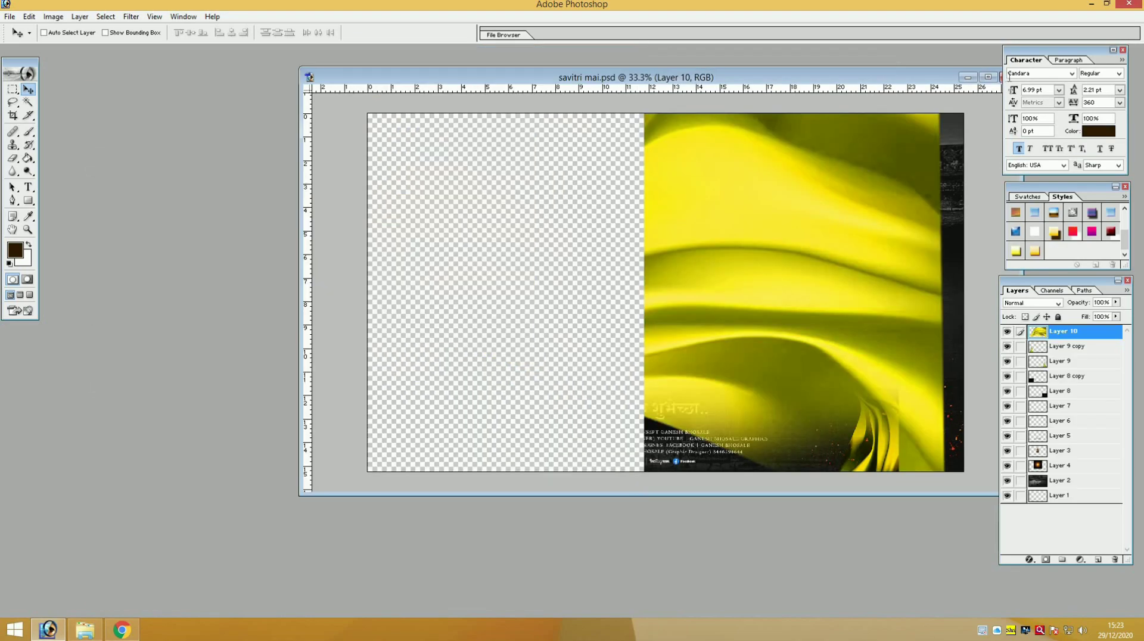
Position the large yellow flag cloth across the poster's upper edge and set its blend mode to Hard Light.
{"action": "left_click", "coordinate": [988, 77]}
{"action": "left_click_drag", "start_coordinate": [663, 416], "coordinate": [682, 194]}
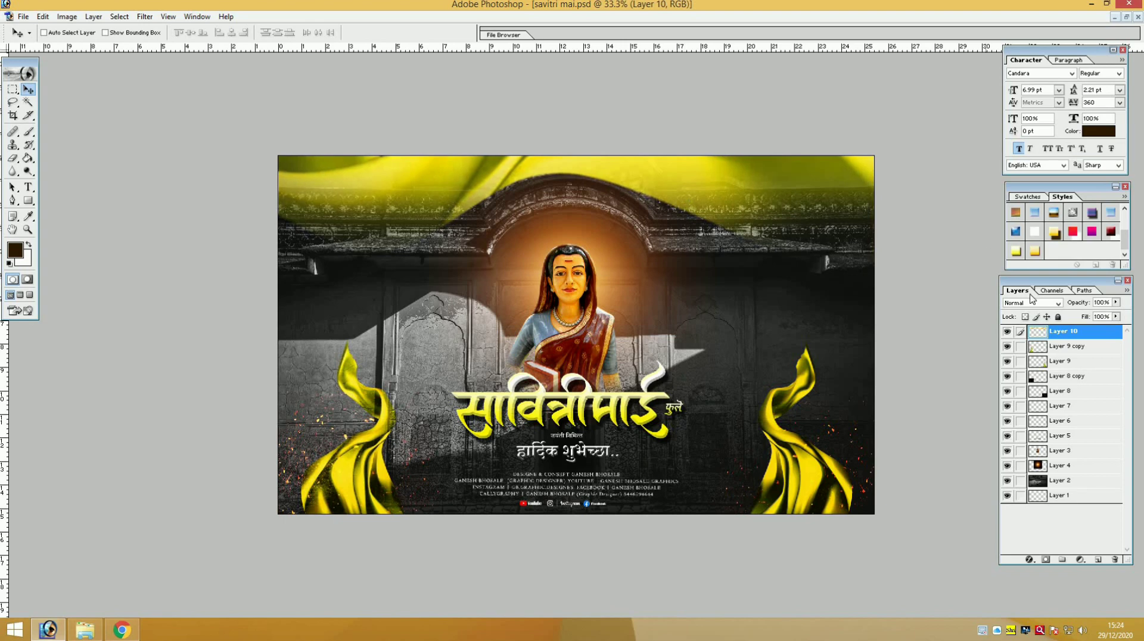
{"action": "left_click", "coordinate": [1031, 305]}
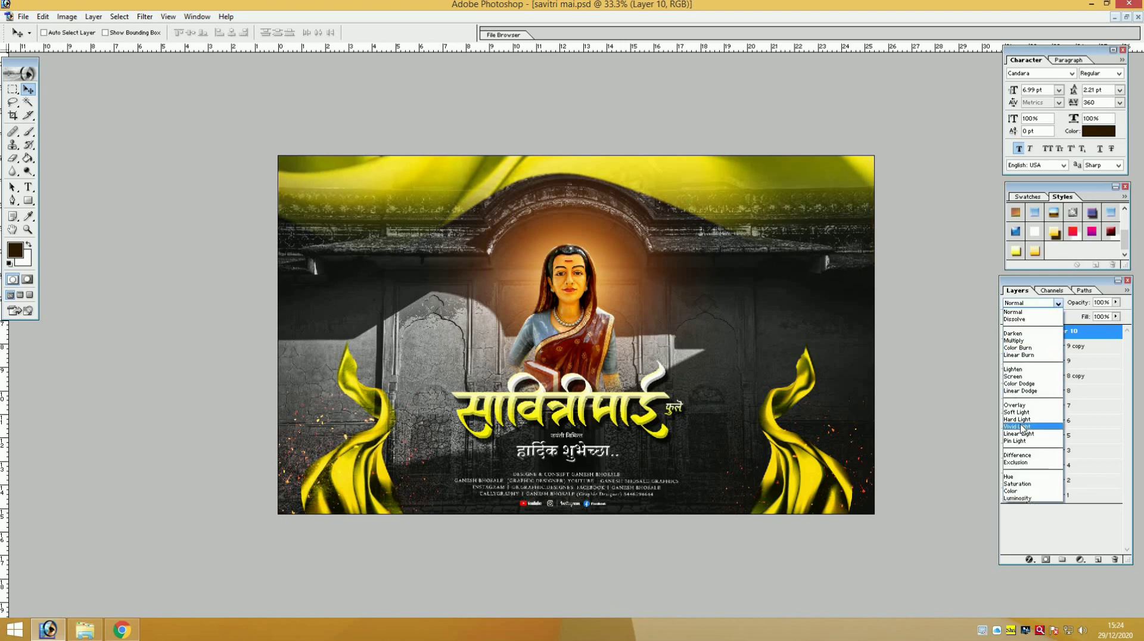
{"action": "left_click", "coordinate": [1019, 419]}
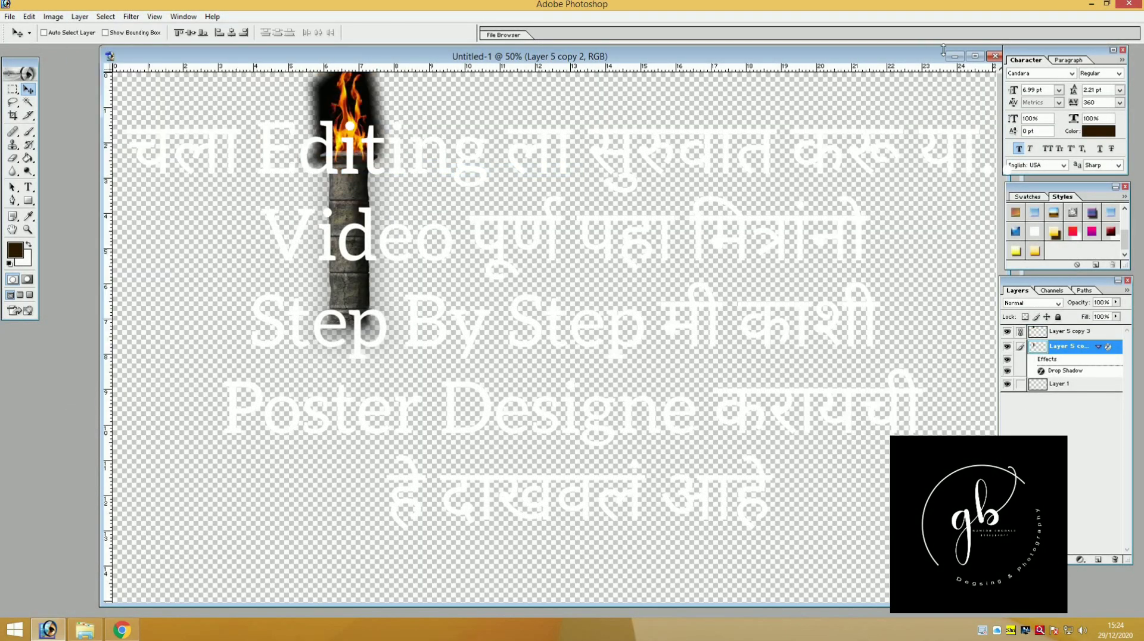
Bring the linked torch pillar and flame layers from Untitled-1 into the poster's left half and close the source document.
{"action": "left_click", "coordinate": [975, 56]}
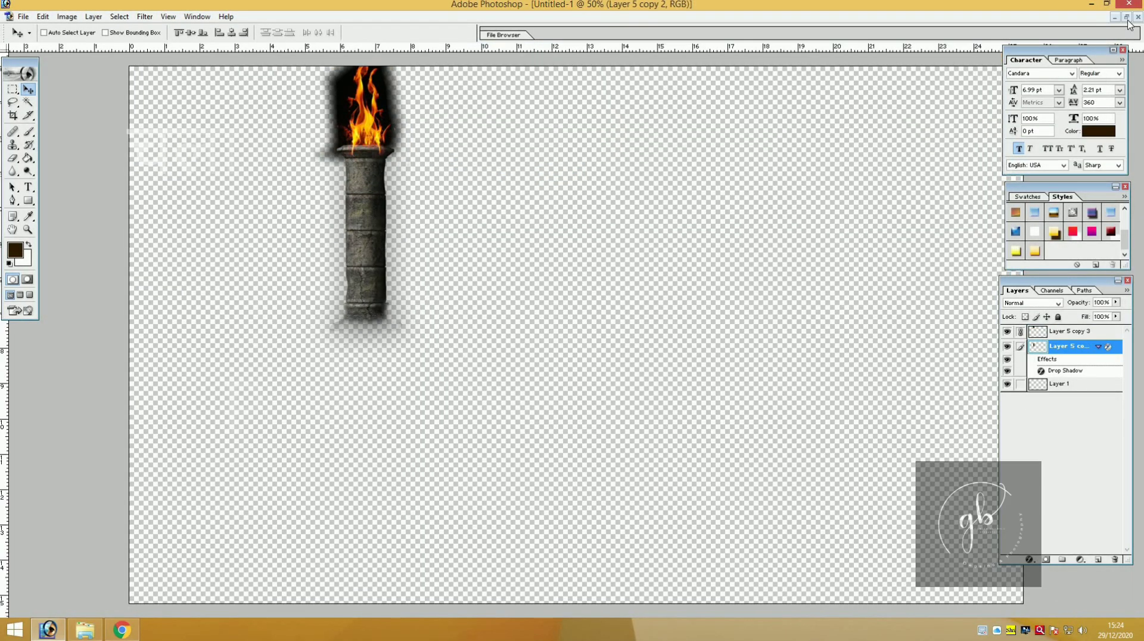
{"action": "left_click", "coordinate": [1125, 17]}
{"action": "key", "text": "ctrl+minus"}
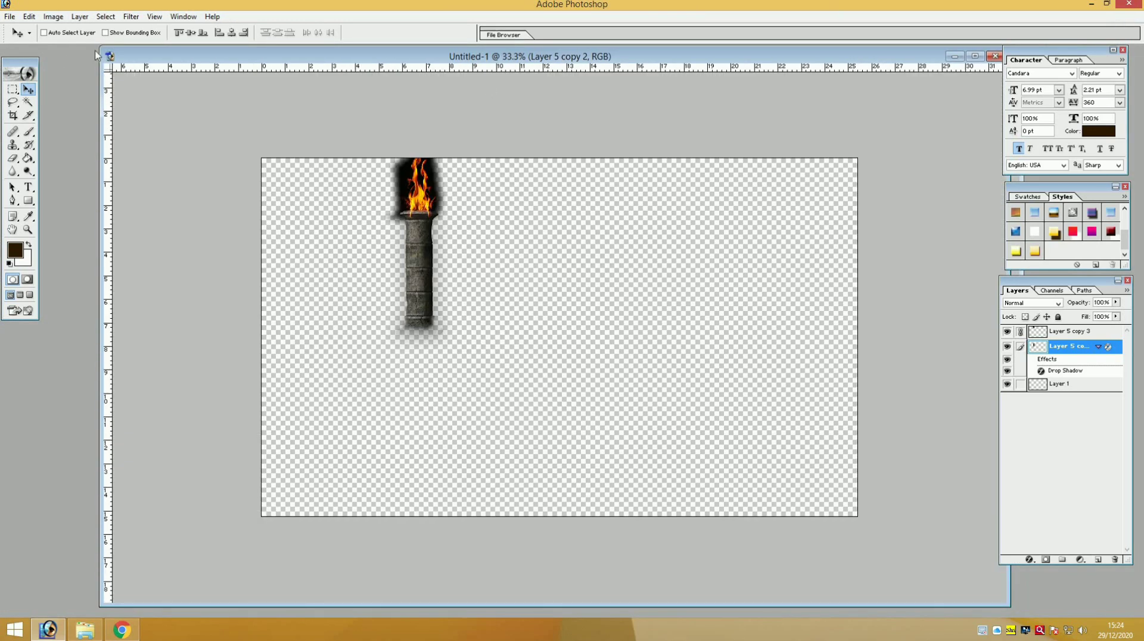
{"action": "left_click_drag", "start_coordinate": [96, 55], "coordinate": [485, 245]}
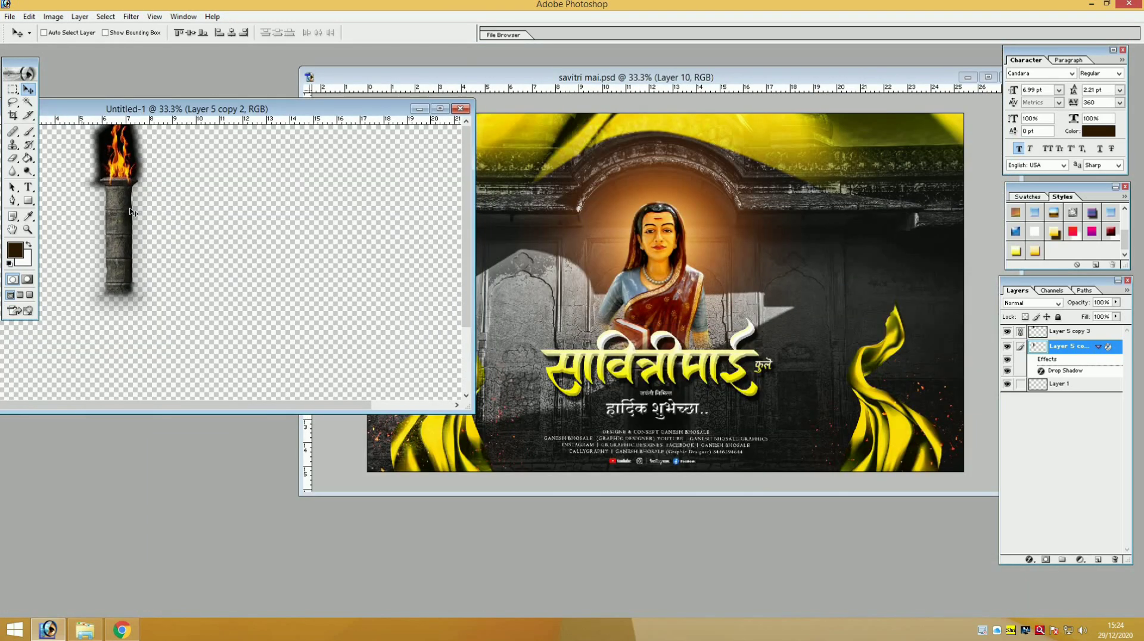
{"action": "left_click_drag", "start_coordinate": [136, 219], "coordinate": [529, 342]}
{"action": "left_click", "coordinate": [212, 235]}
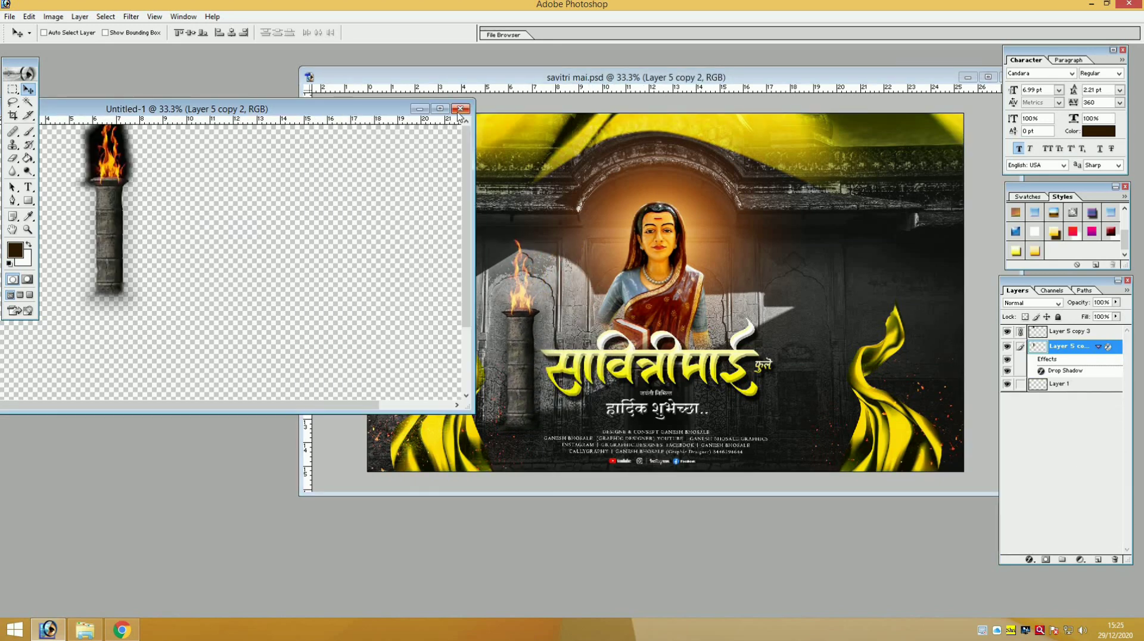
{"action": "left_click", "coordinate": [459, 110]}
{"action": "left_click", "coordinate": [547, 235]}
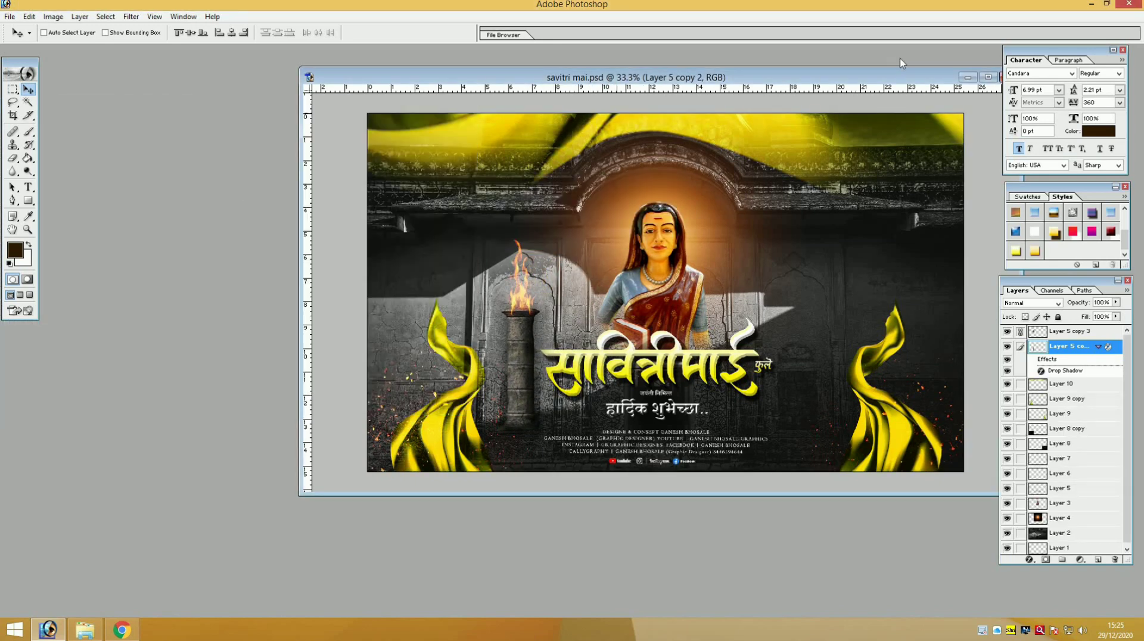
Move the torch pillar down beside the left flag so its base meets the poster's lower edge.
{"action": "left_click", "coordinate": [987, 77]}
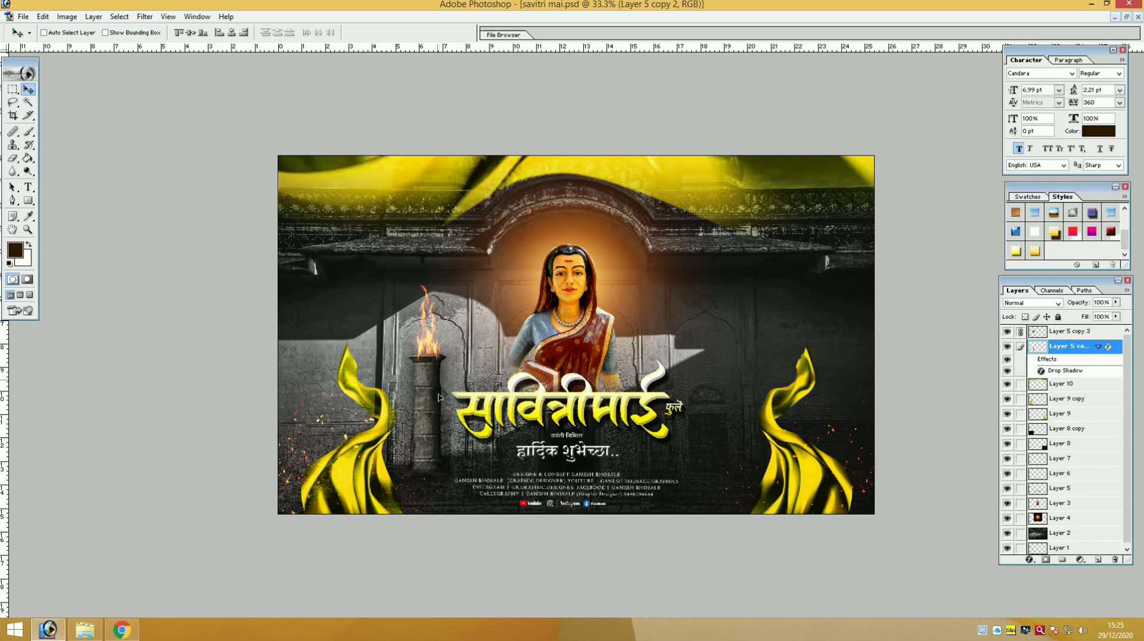
{"action": "left_click_drag", "start_coordinate": [439, 373], "coordinate": [434, 422]}
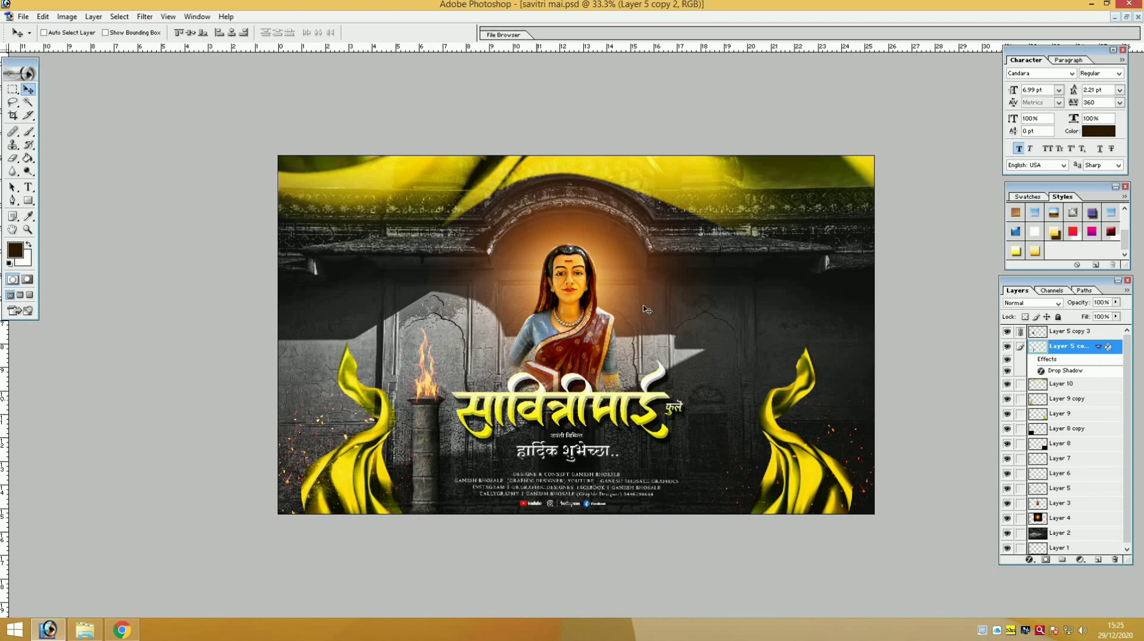
Duplicate the torch pillar layer and place the copy beside the right flag with its base at the poster's lower edge.
{"action": "right_click", "coordinate": [429, 423]}
{"action": "left_click", "coordinate": [438, 434]}
{"action": "key", "text": "ctrl+j"}
{"action": "right_click", "coordinate": [427, 427]}
{"action": "left_click_drag", "start_coordinate": [436, 432], "coordinate": [711, 445]}
Duplicate the left flame layer and place the copy on top of the right pillar.
{"action": "right_click", "coordinate": [428, 382]}
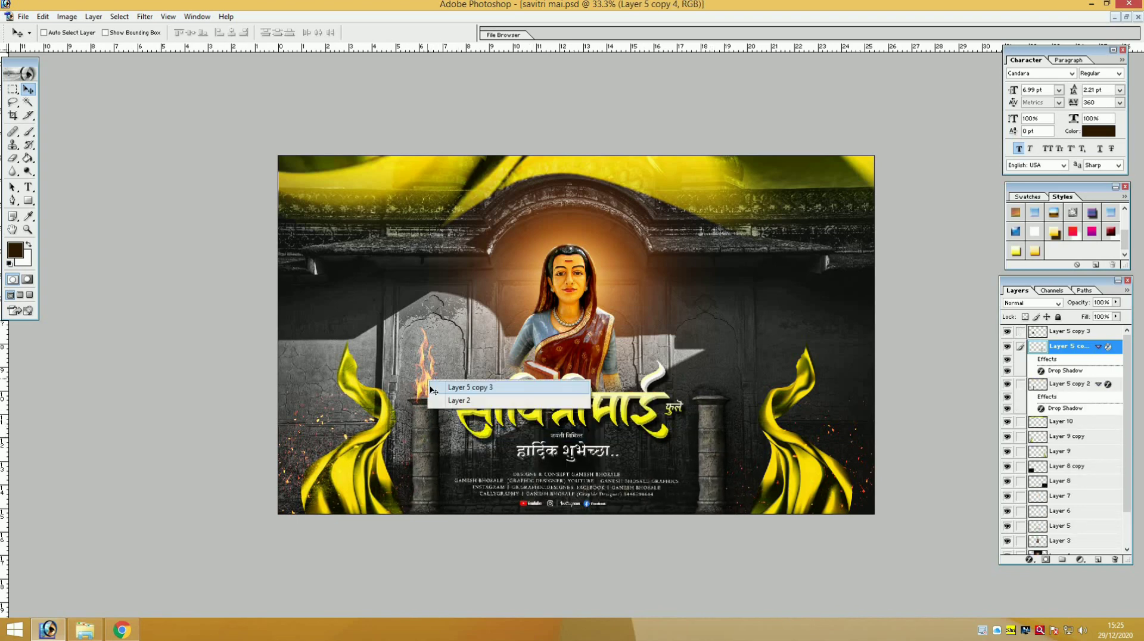
{"action": "left_click", "coordinate": [441, 380]}
{"action": "key", "text": "ctrl+j"}
{"action": "right_click", "coordinate": [428, 386]}
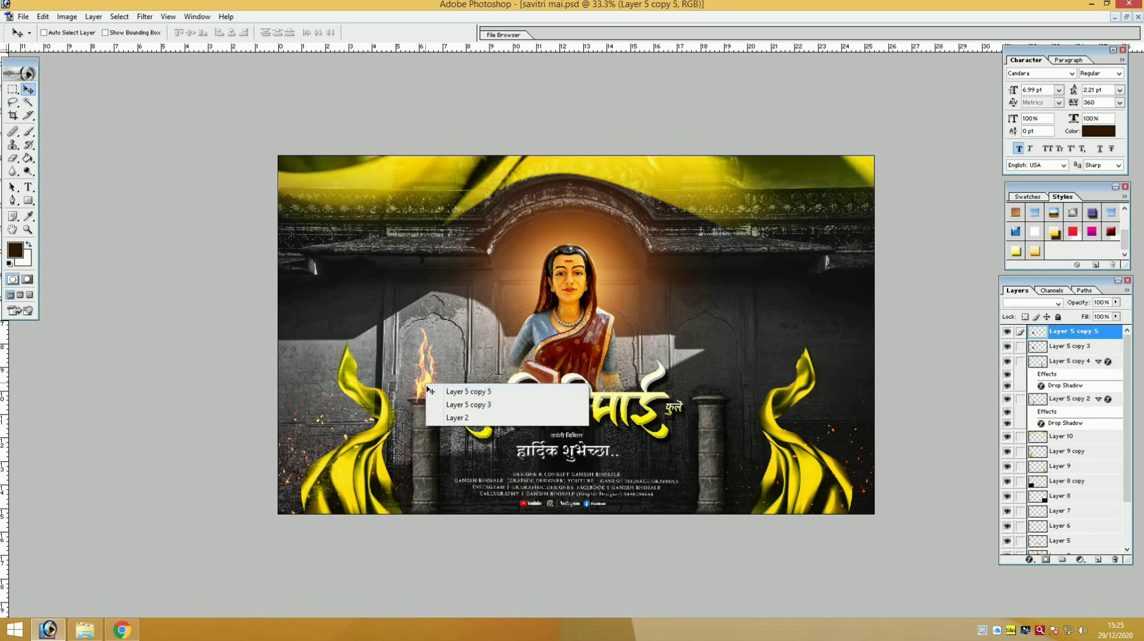
{"action": "left_click", "coordinate": [441, 388]}
{"action": "left_click_drag", "start_coordinate": [441, 389], "coordinate": [711, 402]}
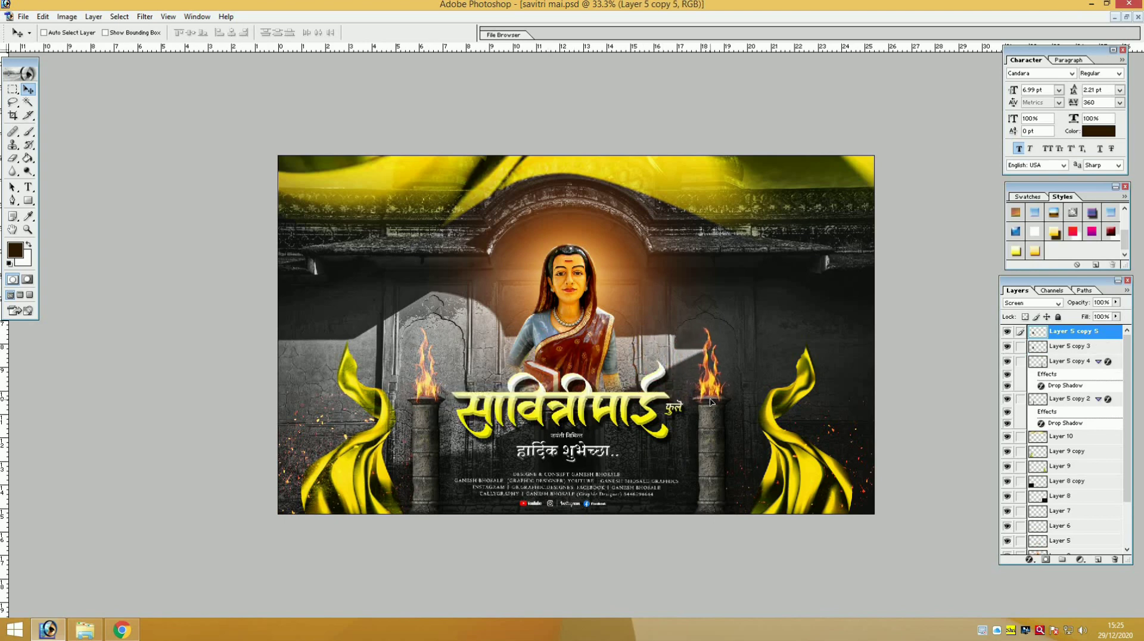
Try stacking three duplicates of the left flame layer, and remove the extra copies.
{"action": "right_click", "coordinate": [424, 383]}
{"action": "left_click", "coordinate": [444, 390]}
{"action": "key", "text": "ctrl+j"}
{"action": "key", "text": "ctrl+j"}
{"action": "key", "text": "ctrl+j"}
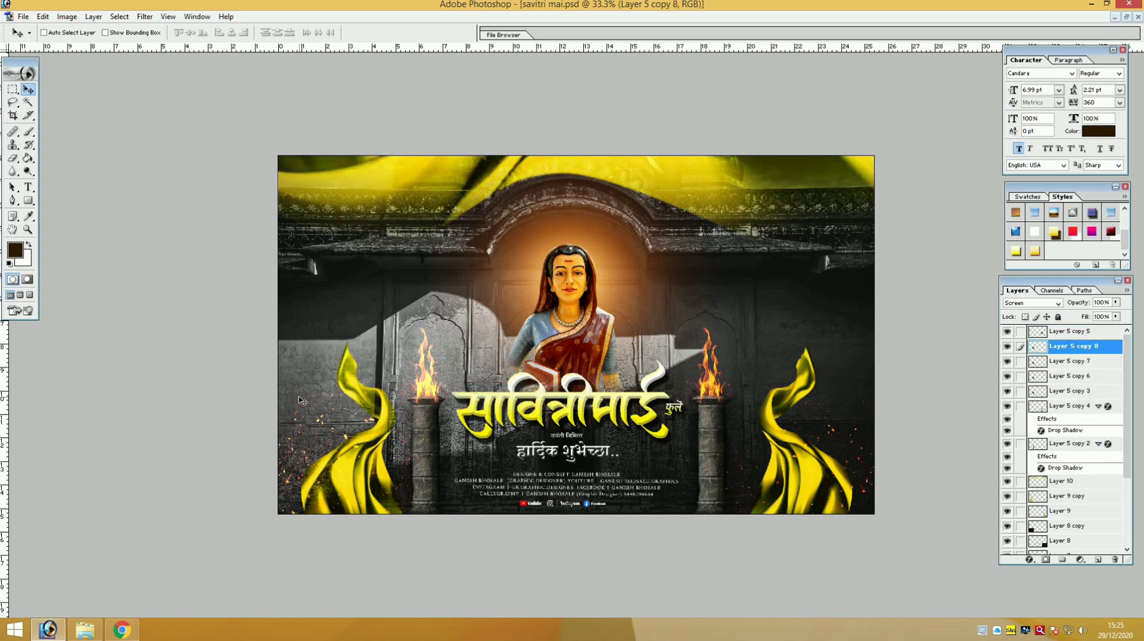
{"action": "key", "text": "ctrl+e"}
{"action": "key", "text": "ctrl+e"}
{"action": "key", "text": "ctrl+e"}
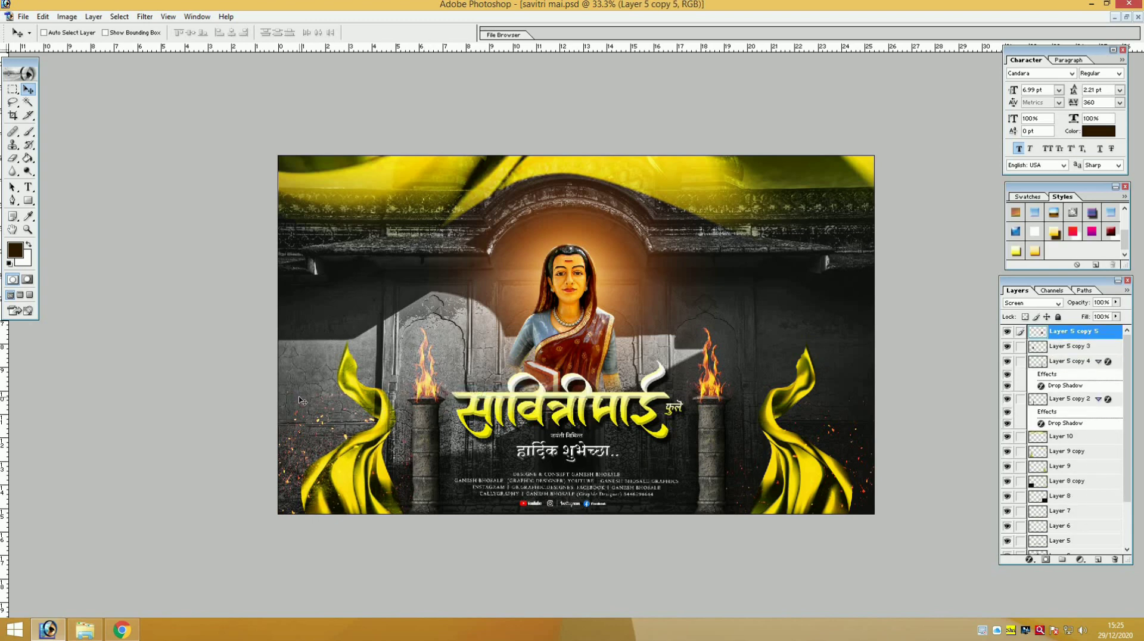
{"action": "key", "text": "ctrl+minus"}
{"action": "key", "text": "ctrl+plus"}
Try blend modes such as Hard Light, Luminosity, Overlay and Linear Dodge on the left flame, and return it to Screen.
{"action": "right_click", "coordinate": [426, 377]}
{"action": "left_click", "coordinate": [459, 378]}
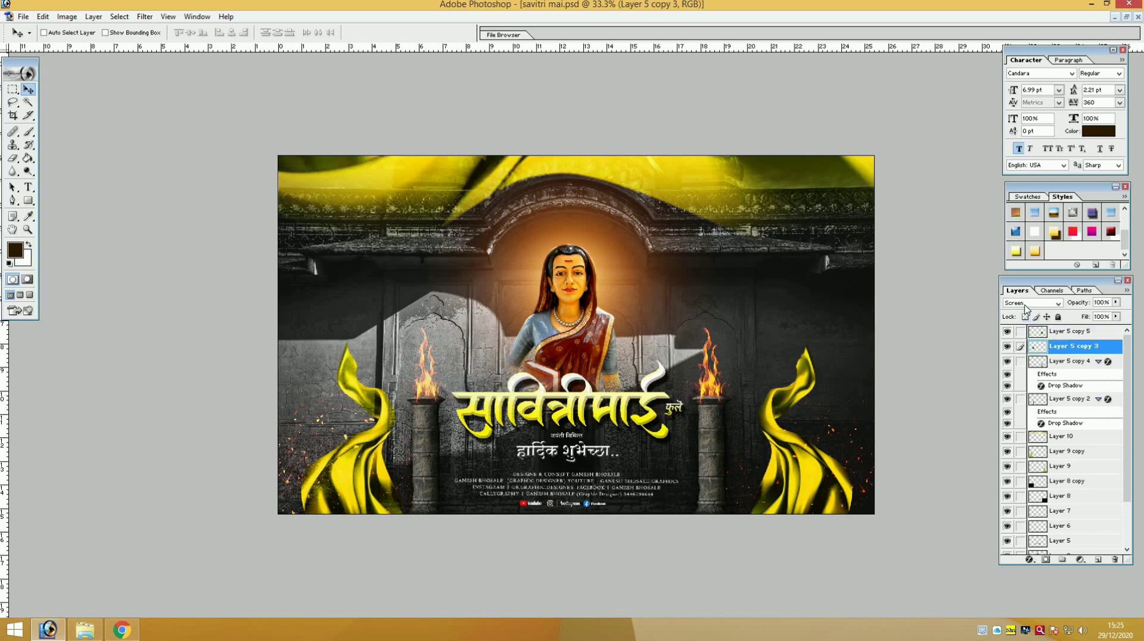
{"action": "double_click", "coordinate": [1024, 304]}
{"action": "key", "text": "Down"}
{"action": "key", "text": "Down"}
{"action": "key", "text": "Down"}
{"action": "key", "text": "Down"}
{"action": "key", "text": "Down"}
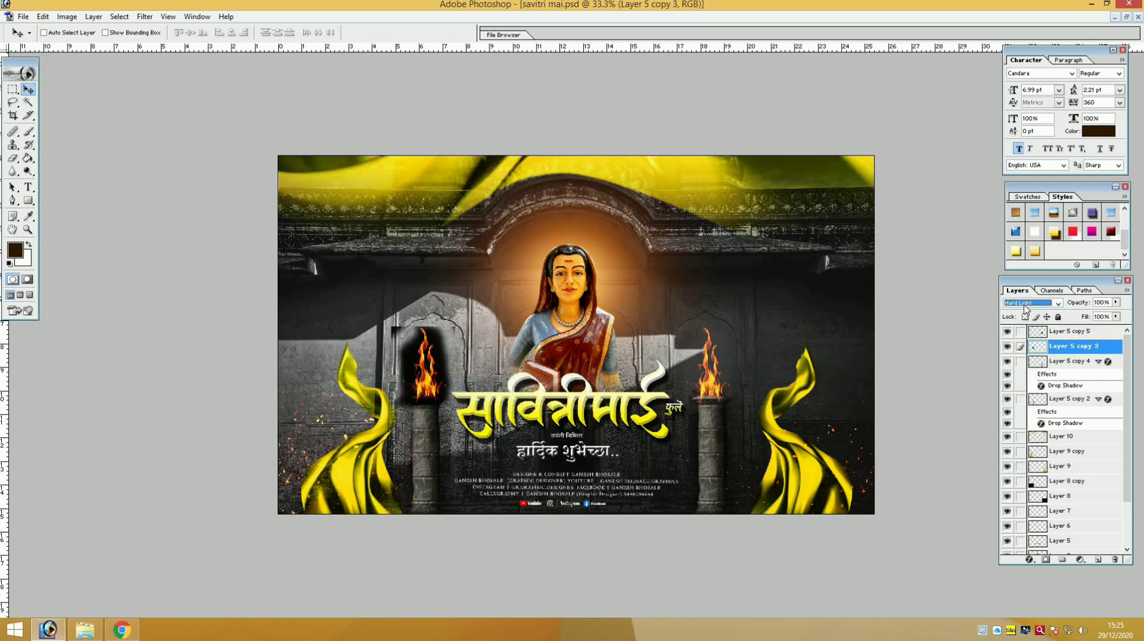
{"action": "scroll", "coordinate": [1025, 307], "scroll_direction": "down", "scroll_amount": 9}
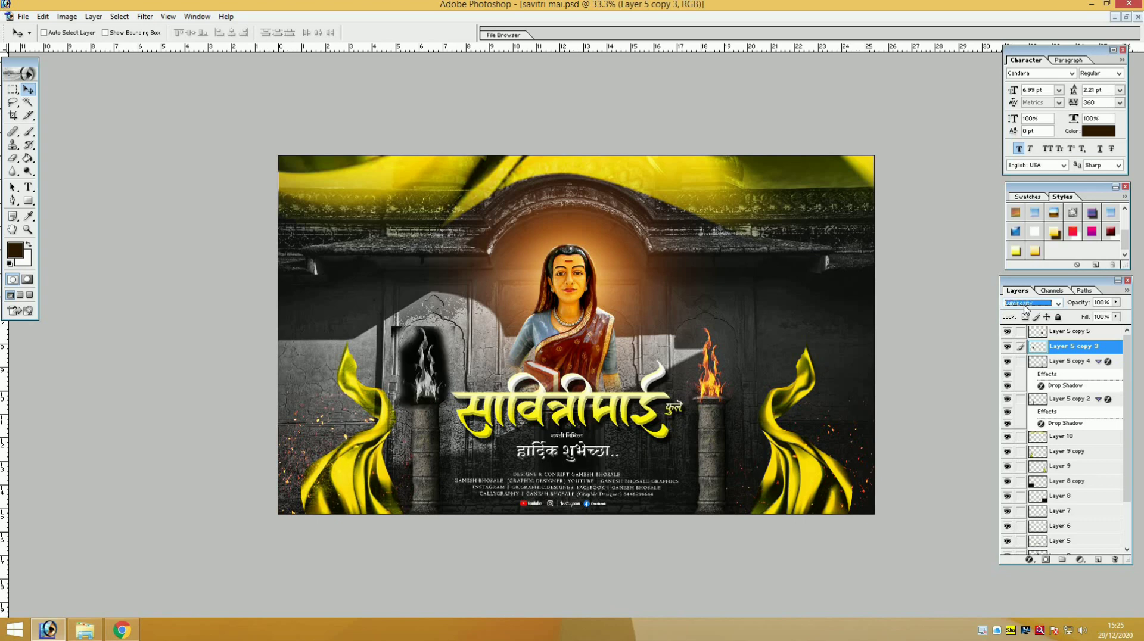
{"action": "scroll", "coordinate": [1025, 307], "scroll_direction": "up", "scroll_amount": 11}
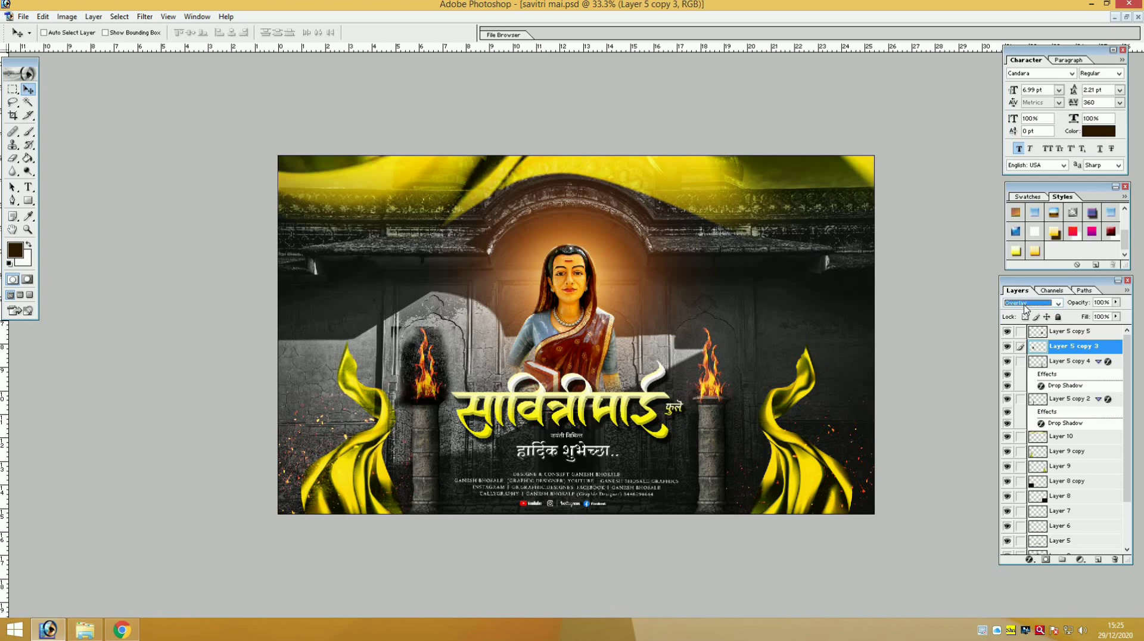
{"action": "scroll", "coordinate": [1025, 307], "scroll_direction": "up", "scroll_amount": 5}
{"action": "scroll", "coordinate": [1025, 307], "scroll_direction": "down", "scroll_amount": 2}
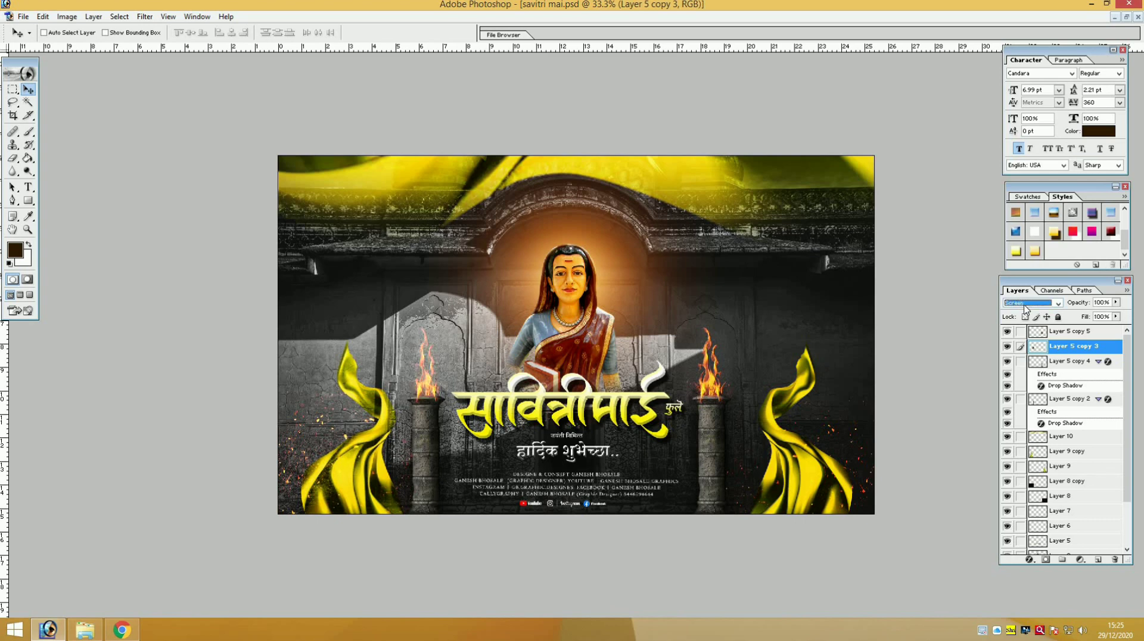
{"action": "scroll", "coordinate": [1025, 307], "scroll_direction": "down", "scroll_amount": 1}
{"action": "scroll", "coordinate": [1025, 307], "scroll_direction": "down", "scroll_amount": 1}
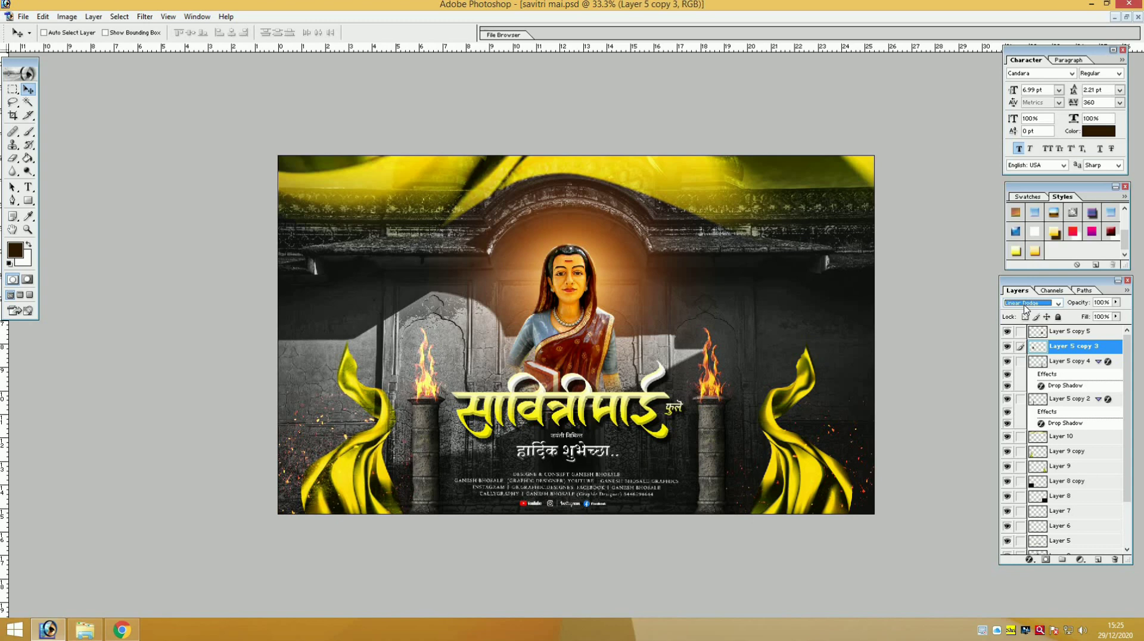
{"action": "scroll", "coordinate": [1025, 308], "scroll_direction": "down", "scroll_amount": 1}
{"action": "scroll", "coordinate": [1025, 307], "scroll_direction": "up", "scroll_amount": 1}
{"action": "scroll", "coordinate": [1025, 307], "scroll_direction": "up", "scroll_amount": 1}
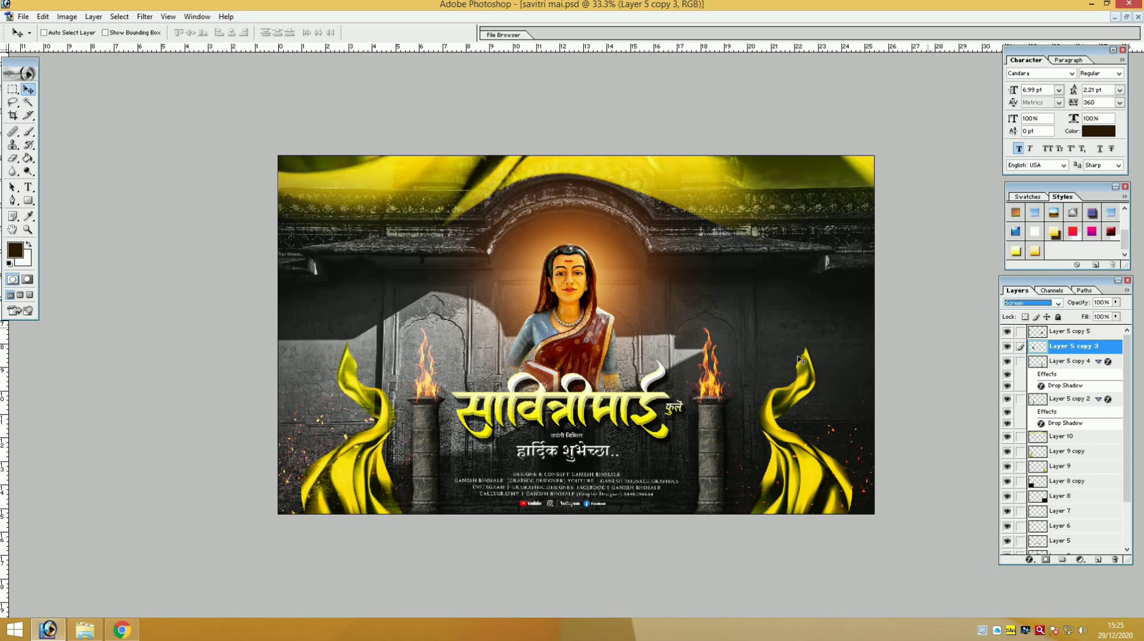
Duplicate the portrait's glow, centre the copy on the left flame, scale it to about 53% and bring it to the front.
{"action": "right_click", "coordinate": [598, 259]}
{"action": "left_click", "coordinate": [613, 266]}
{"action": "key", "text": "ctrl+j"}
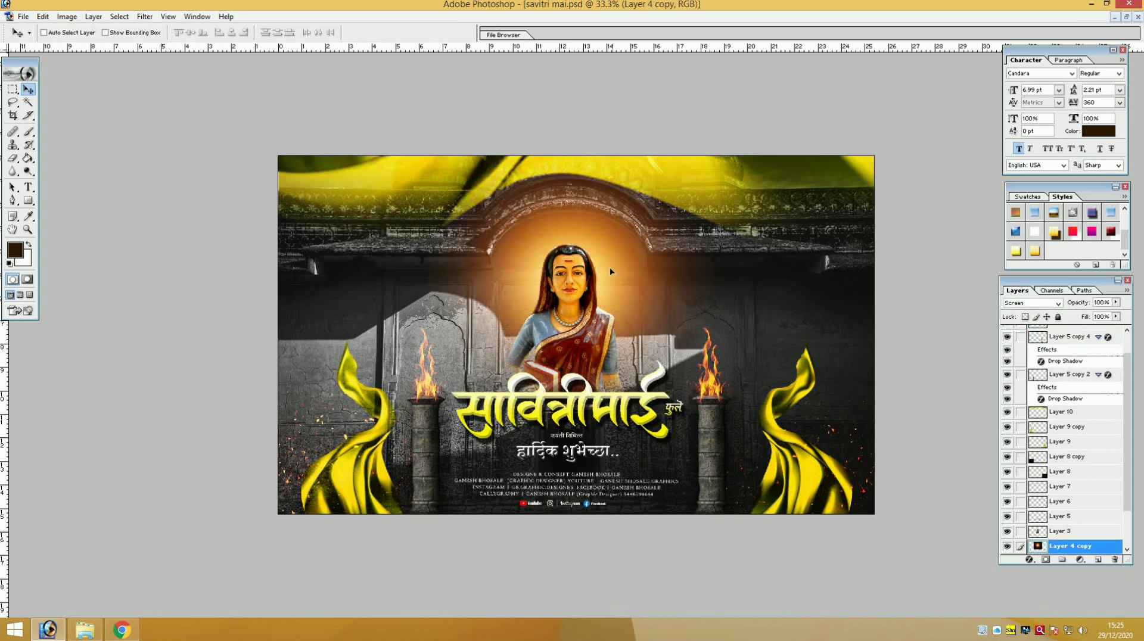
{"action": "left_click_drag", "start_coordinate": [611, 270], "coordinate": [465, 374]}
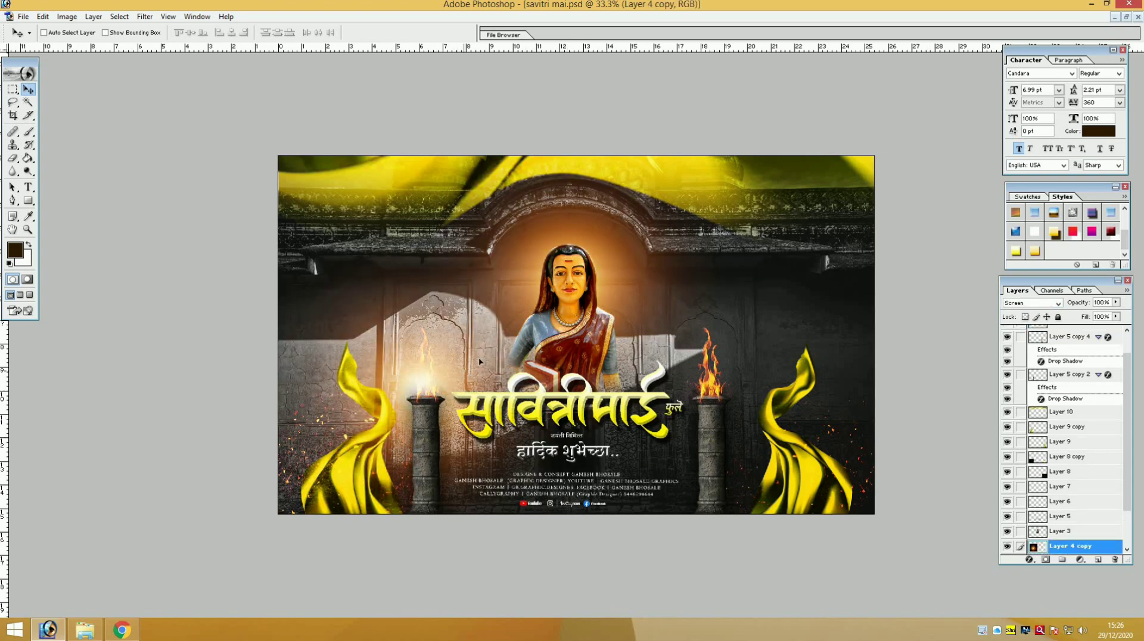
{"action": "key", "text": "ctrl+t"}
{"action": "left_click_drag", "start_coordinate": [567, 242], "coordinate": [501, 320]}
{"action": "key", "text": "Return"}
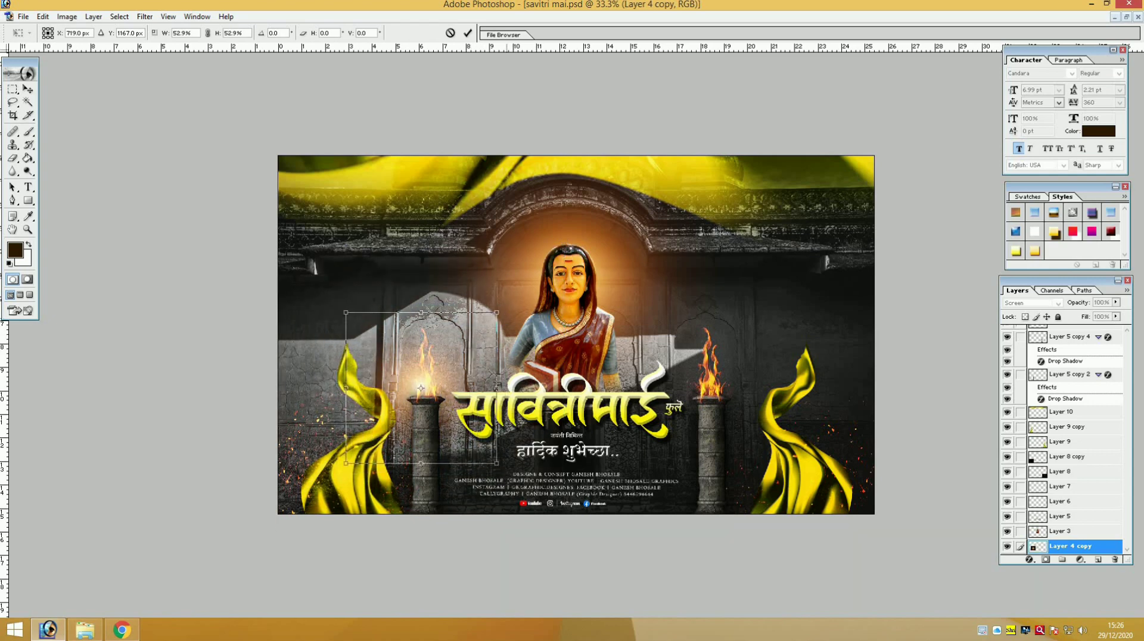
{"action": "key", "text": "ctrl+shift+bracketright"}
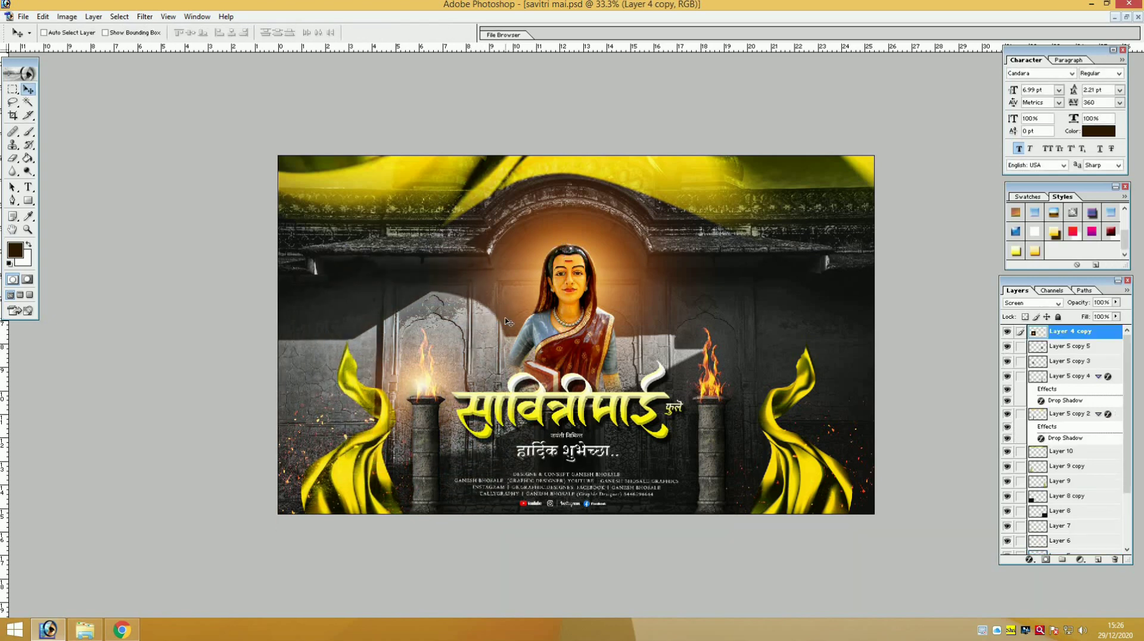
Duplicate the left torch's glow and place the copy over the right torch's flame.
{"action": "key", "text": "ctrl+j"}
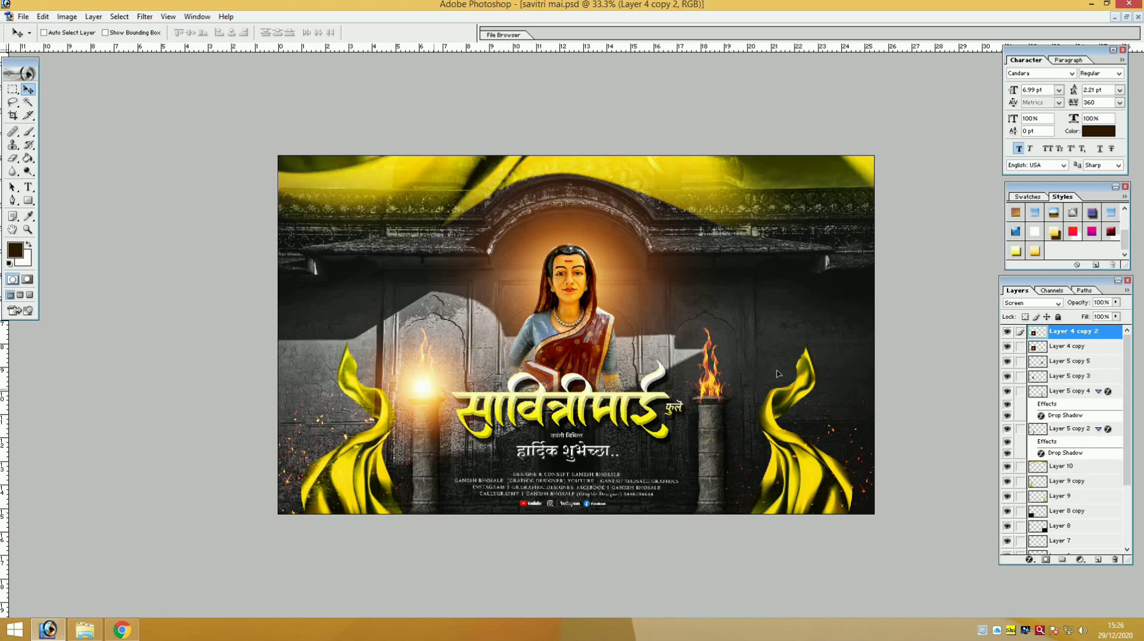
{"action": "left_click_drag", "start_coordinate": [778, 373], "coordinate": [719, 375]}
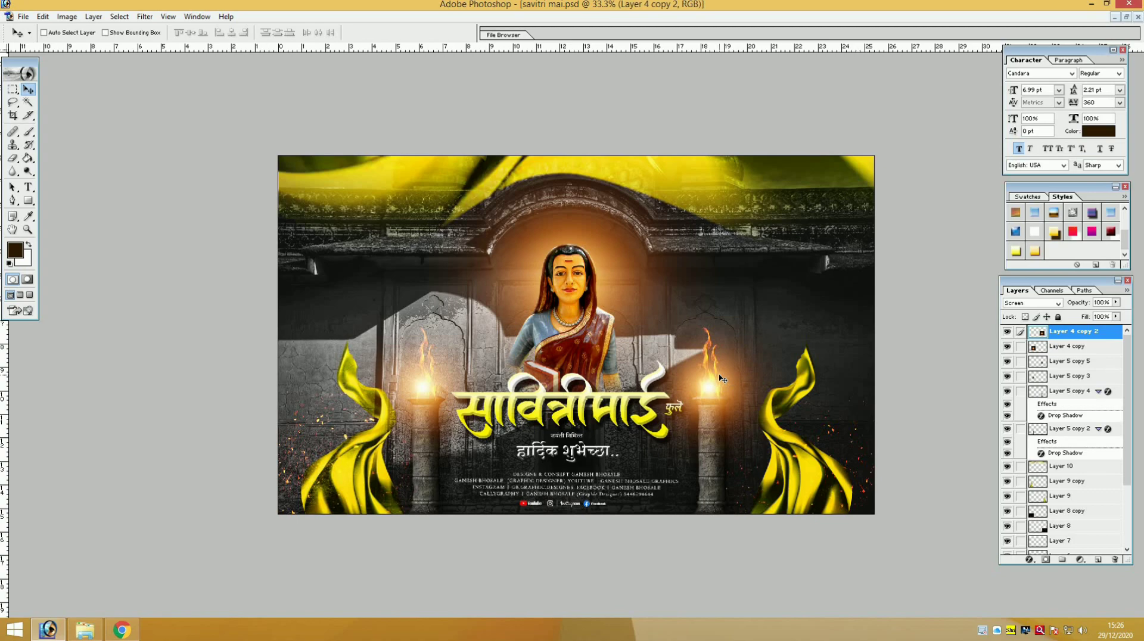
{"action": "key", "text": "ctrl+plus"}
{"action": "key", "text": "ctrl+minus"}
Switch to File Explorer, open the "savitri bai fule" folder inside "youtube" and select the "logo" image.
{"action": "left_click", "coordinate": [97, 629]}
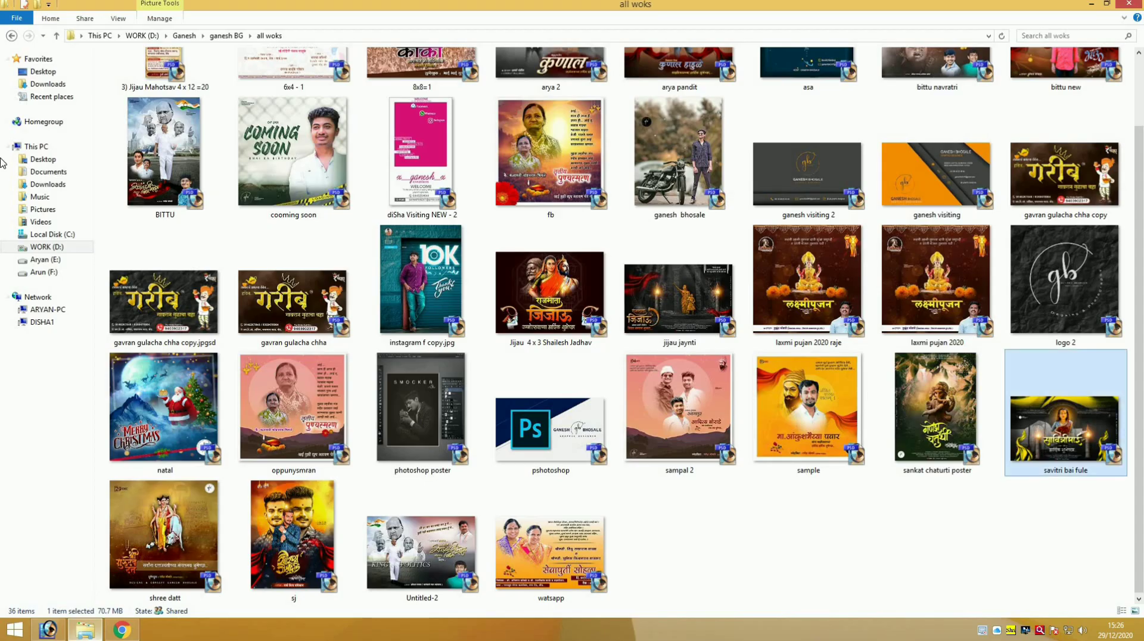
{"action": "left_click", "coordinate": [9, 37]}
{"action": "double_click", "coordinate": [1064, 256]}
{"action": "left_click", "coordinate": [198, 103]}
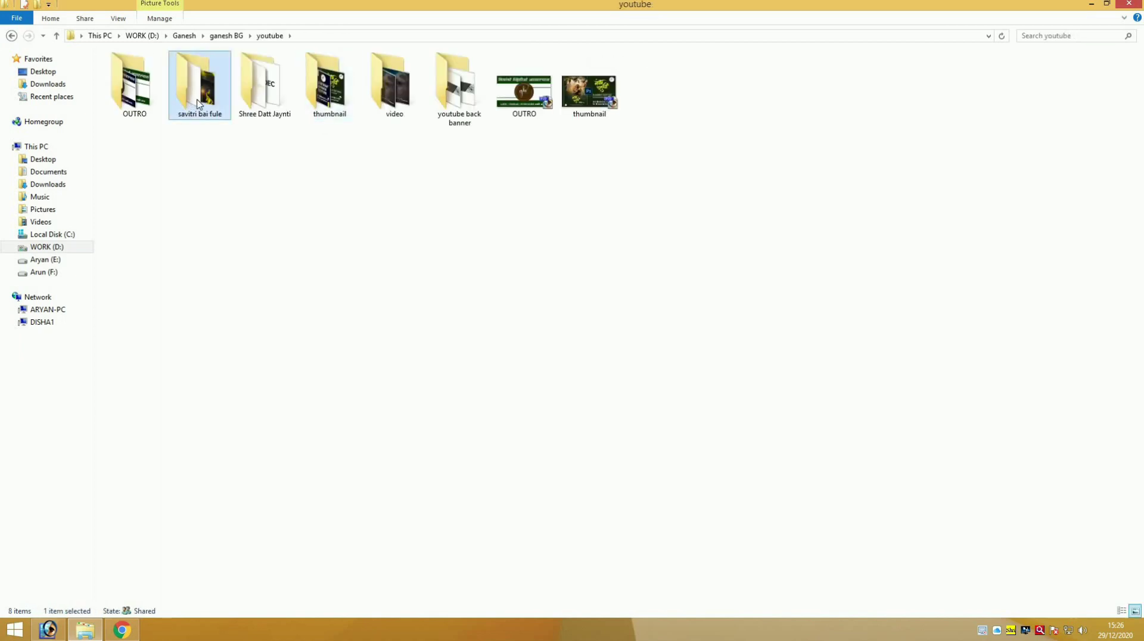
{"action": "double_click", "coordinate": [198, 103]}
{"action": "left_click", "coordinate": [524, 97]}
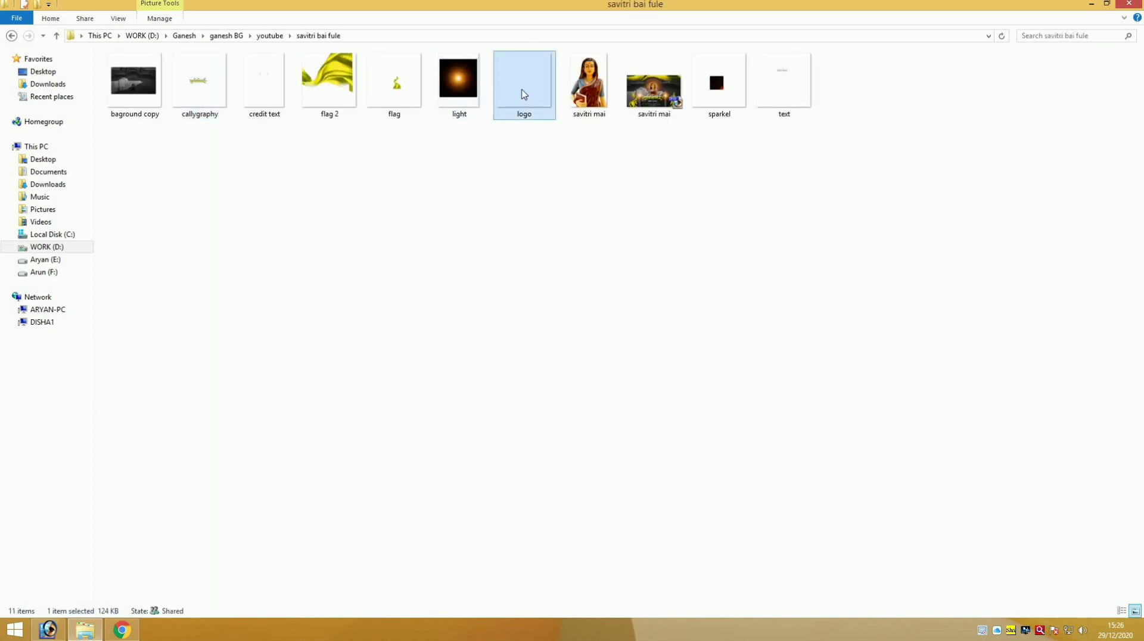
Bring the "logo" image into the poster, close its source document and position the logo in the poster's upper-left area.
{"action": "left_click_drag", "start_coordinate": [526, 88], "coordinate": [493, 384]}
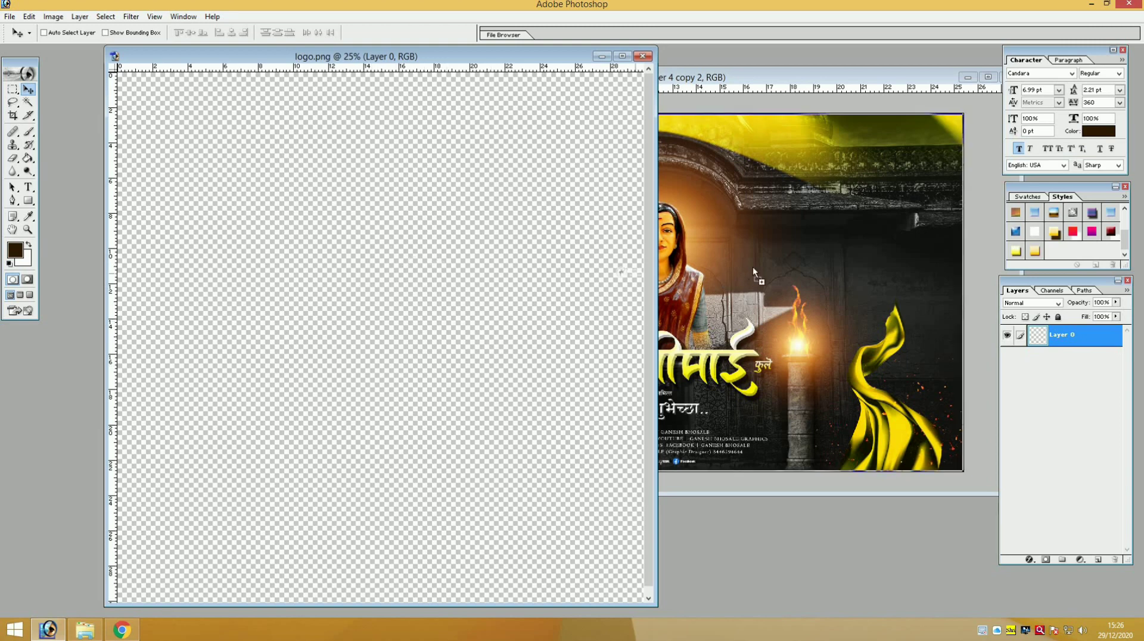
{"action": "left_click", "coordinate": [676, 272]}
{"action": "left_click", "coordinate": [643, 55]}
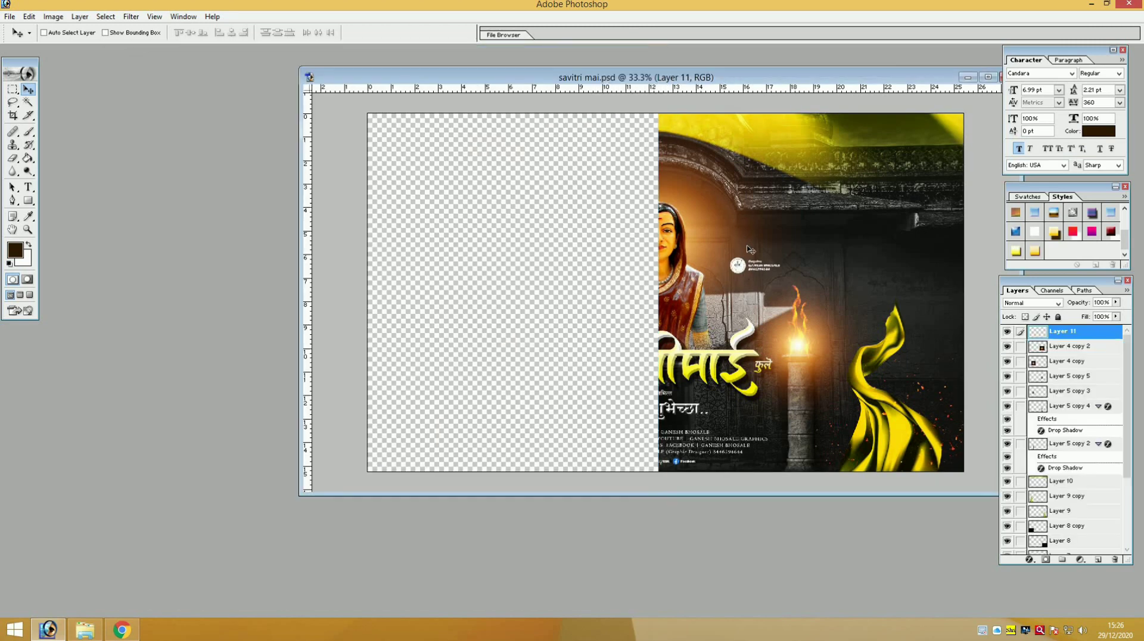
{"action": "left_click_drag", "start_coordinate": [745, 273], "coordinate": [428, 234]}
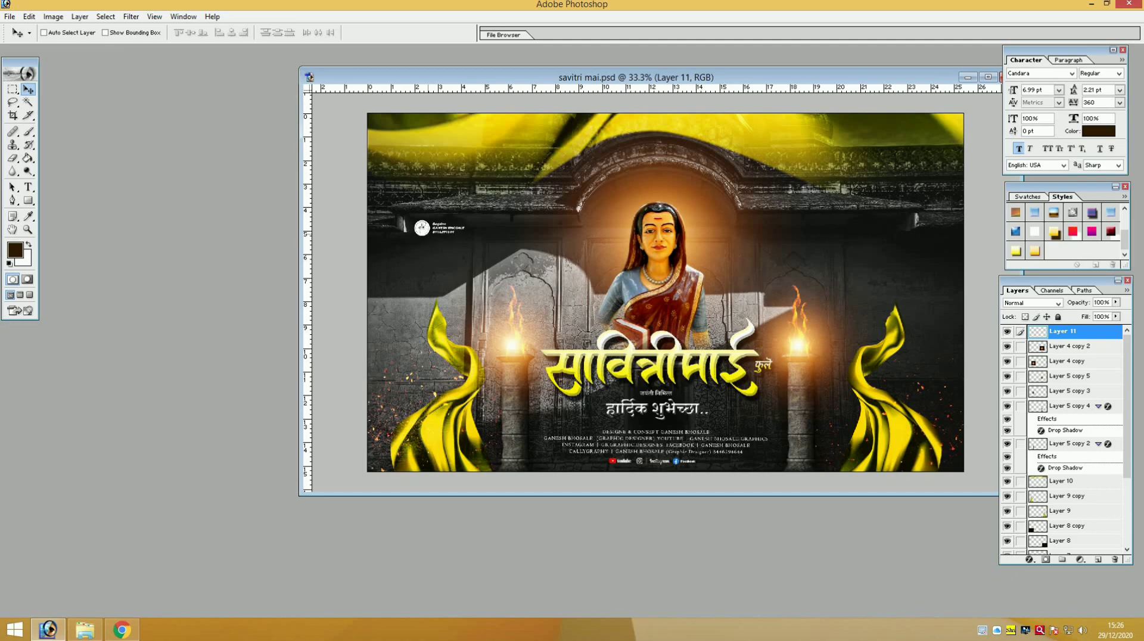
Find the "shree datt" design in the "all woks" folder and open it in Photoshop.
{"action": "left_click", "coordinate": [85, 629]}
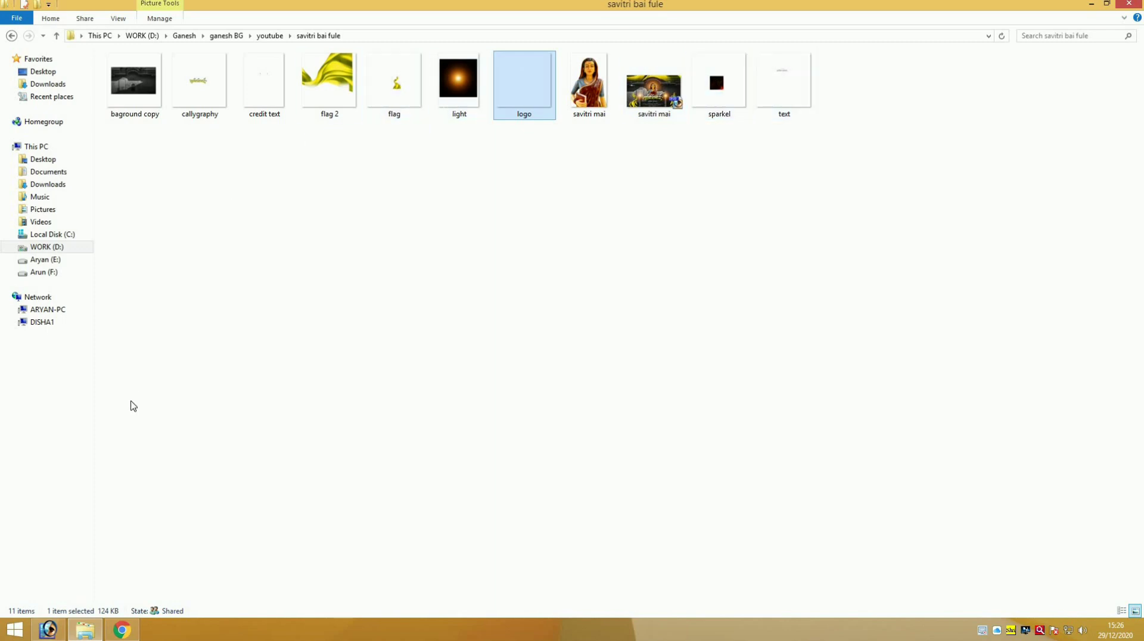
{"action": "left_click", "coordinate": [84, 630]}
{"action": "left_click", "coordinate": [84, 630]}
{"action": "left_click", "coordinate": [11, 36]}
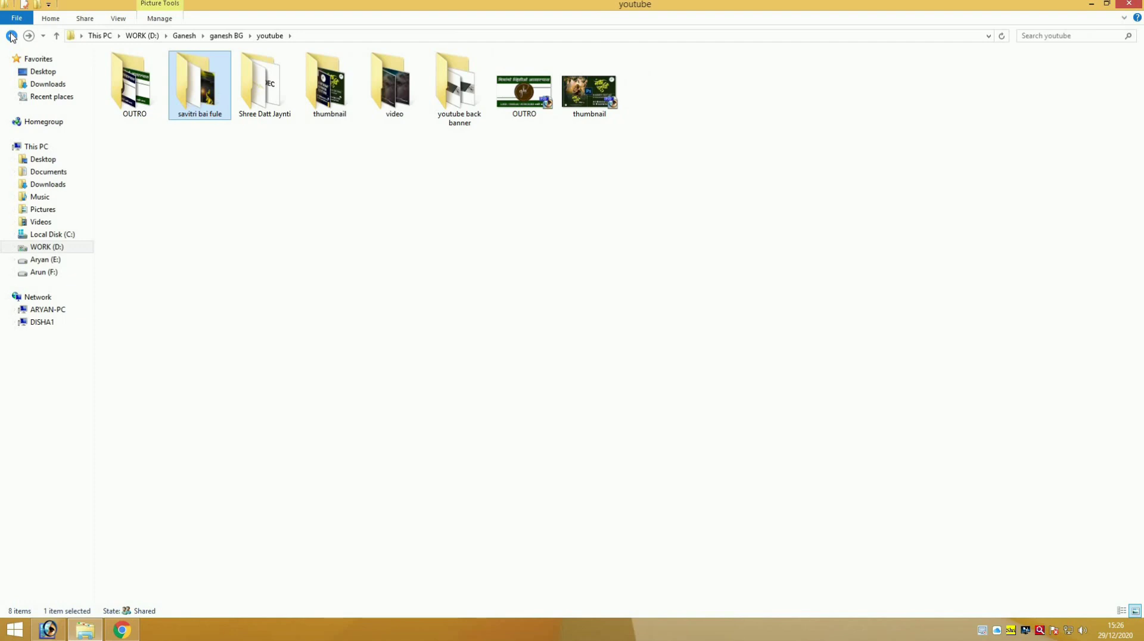
{"action": "left_click", "coordinate": [11, 35]}
{"action": "double_click", "coordinate": [167, 119]}
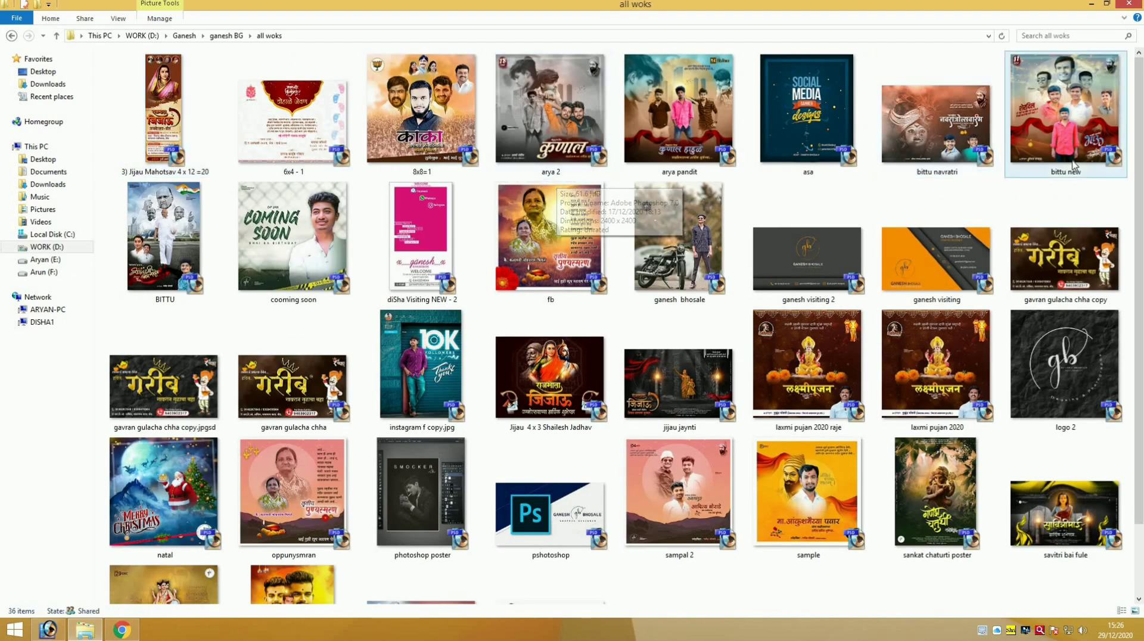
{"action": "scroll", "coordinate": [1072, 166], "scroll_direction": "down", "scroll_amount": 3}
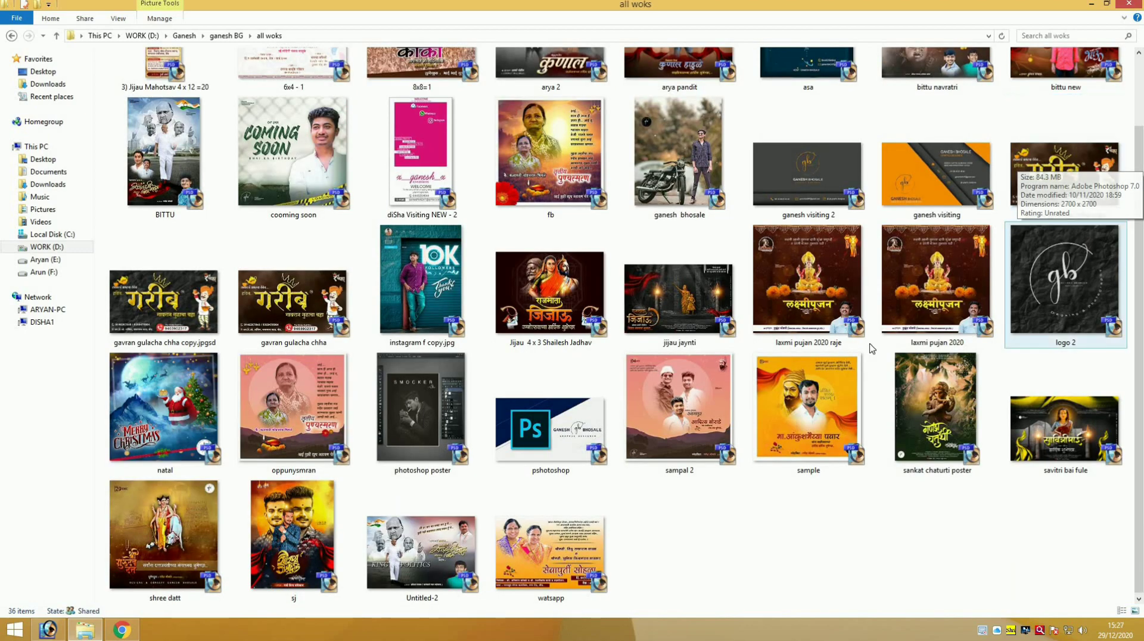
{"action": "double_click", "coordinate": [198, 536]}
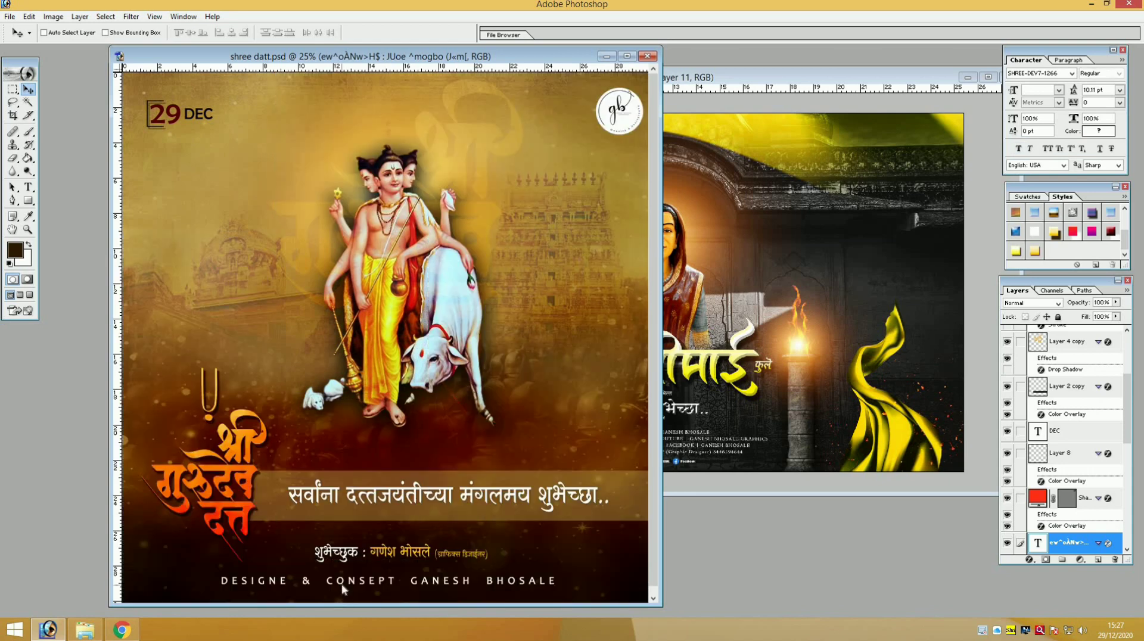
Copy the design-and-concept credit line from shree datt.psd into the poster, maximize the poster window and move the line across the portrait.
{"action": "right_click", "coordinate": [343, 589]}
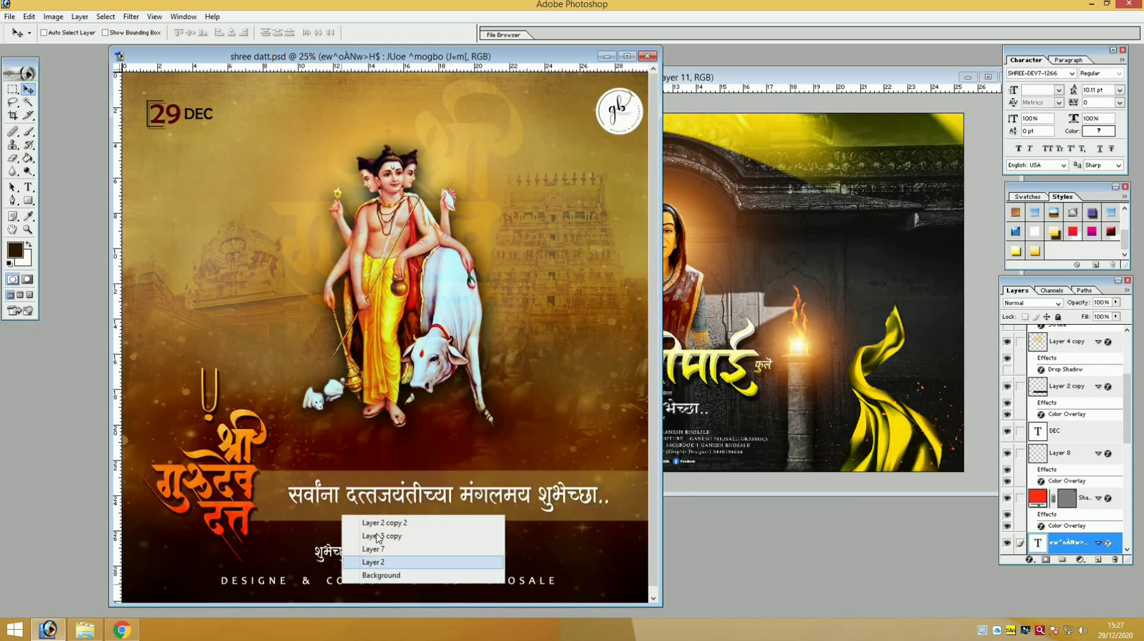
{"action": "right_click", "coordinate": [302, 589]}
{"action": "right_click", "coordinate": [282, 587]}
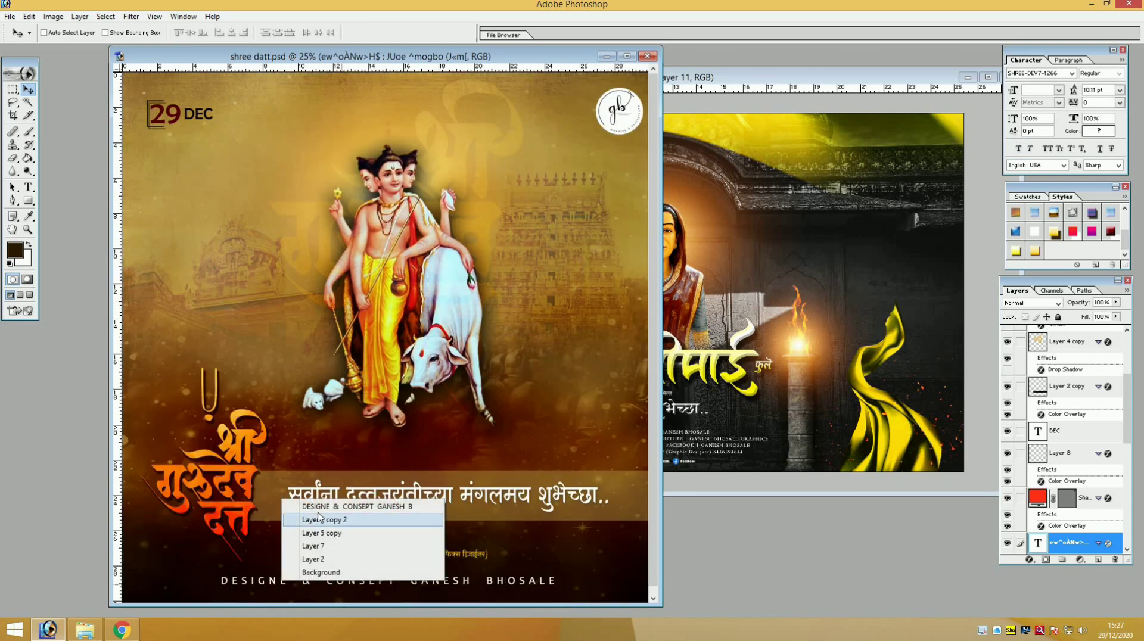
{"action": "left_click", "coordinate": [357, 506]}
{"action": "left_click_drag", "start_coordinate": [765, 324], "coordinate": [766, 327]}
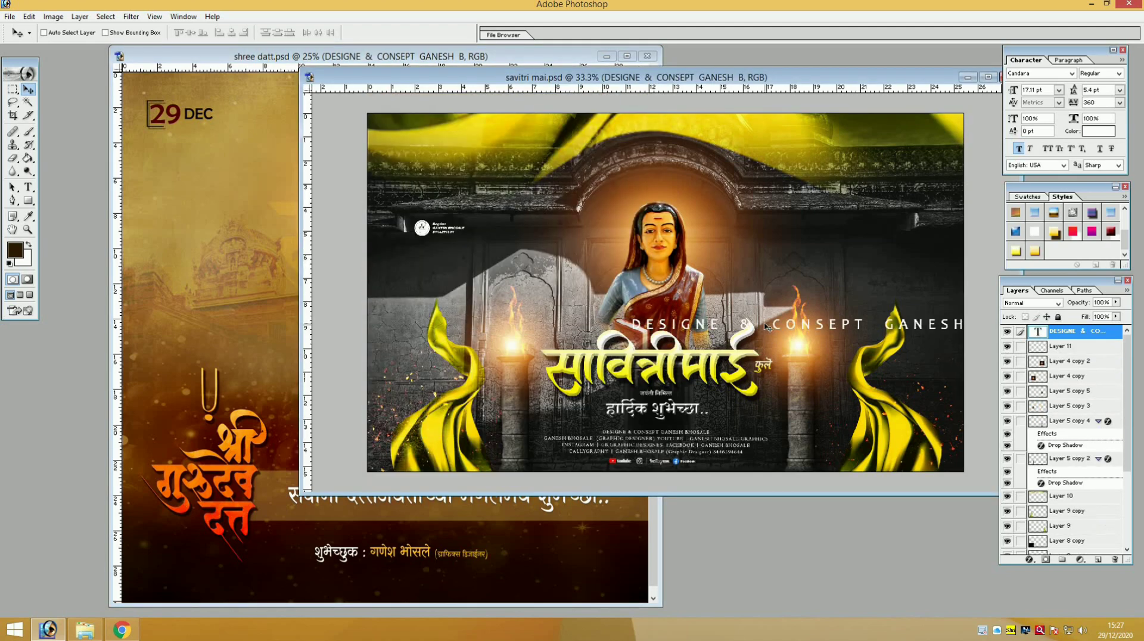
{"action": "left_click", "coordinate": [987, 77]}
{"action": "left_click_drag", "start_coordinate": [797, 388], "coordinate": [641, 335]}
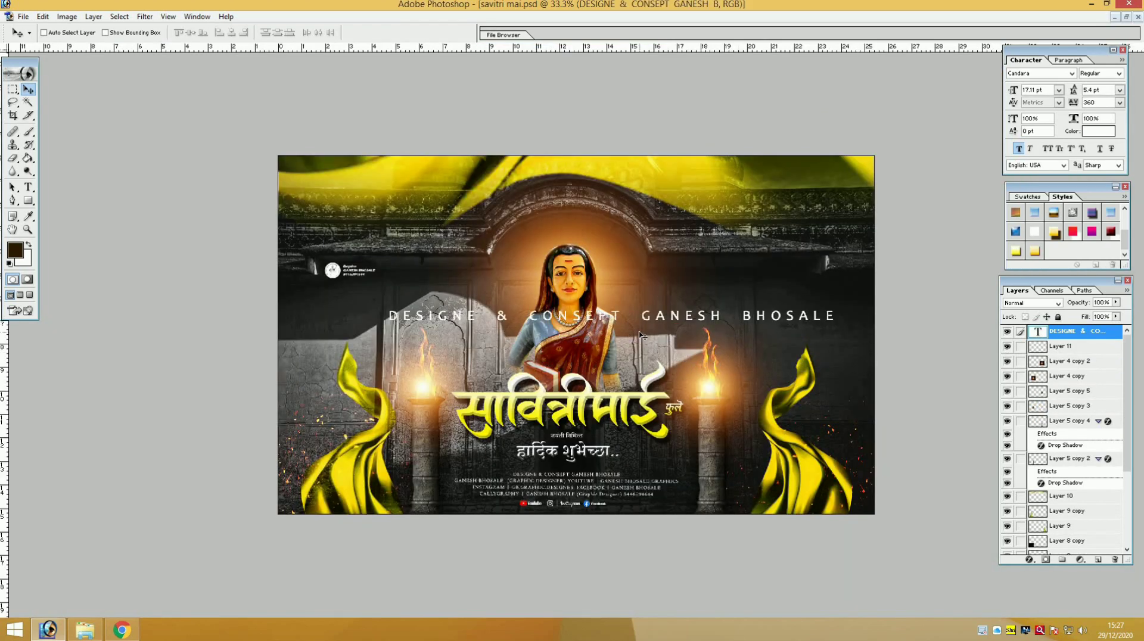
Rotate the imported credit line 90°, scale it down and place it vertically along the poster's right edge.
{"action": "key", "text": "ctrl+t"}
{"action": "right_click", "coordinate": [631, 331]}
{"action": "left_click", "coordinate": [685, 432]}
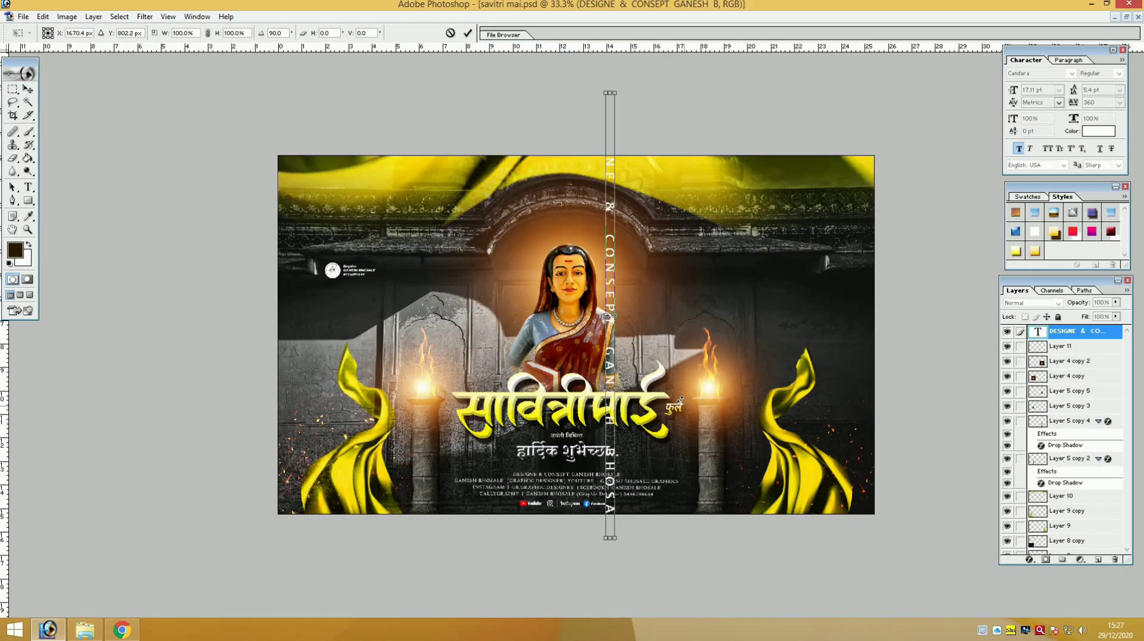
{"action": "left_click_drag", "start_coordinate": [619, 86], "coordinate": [567, 232]}
{"action": "key", "text": "Return"}
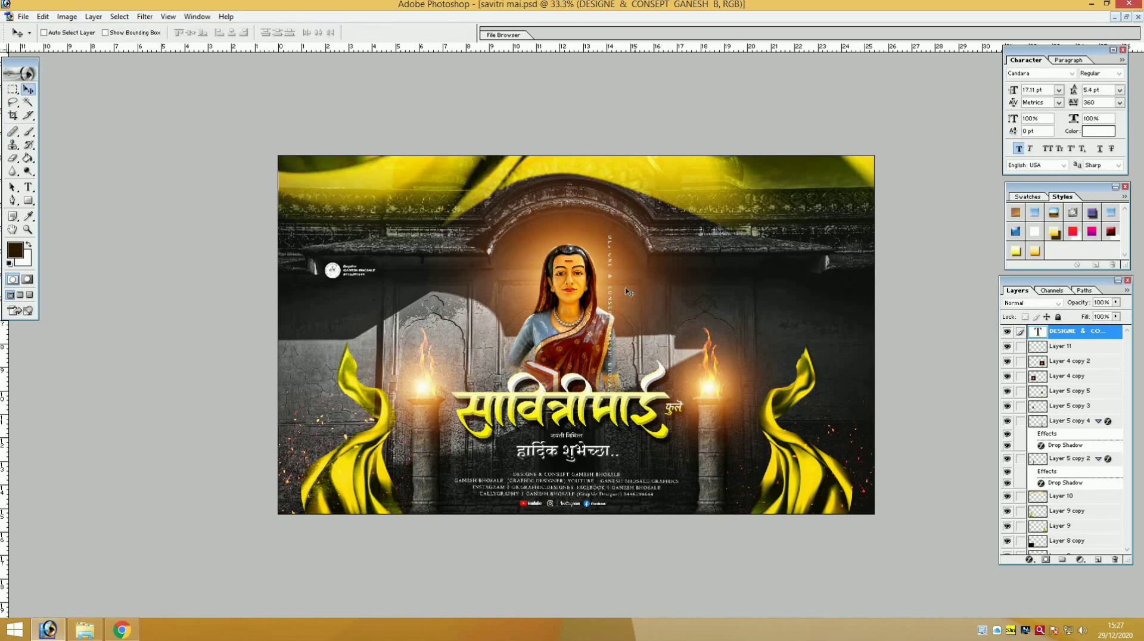
{"action": "left_click_drag", "start_coordinate": [613, 314], "coordinate": [867, 327]}
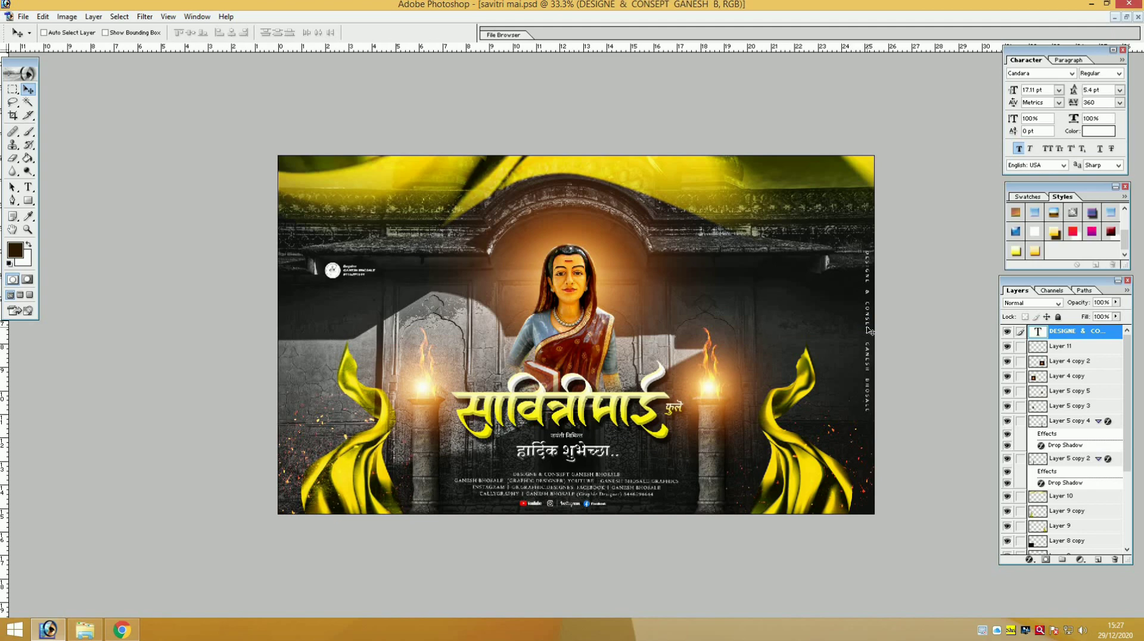
Copy the round "gb" logo badge from shree datt.psd into the poster and maximize the poster window.
{"action": "left_click", "coordinate": [1126, 17]}
{"action": "left_click", "coordinate": [295, 266]}
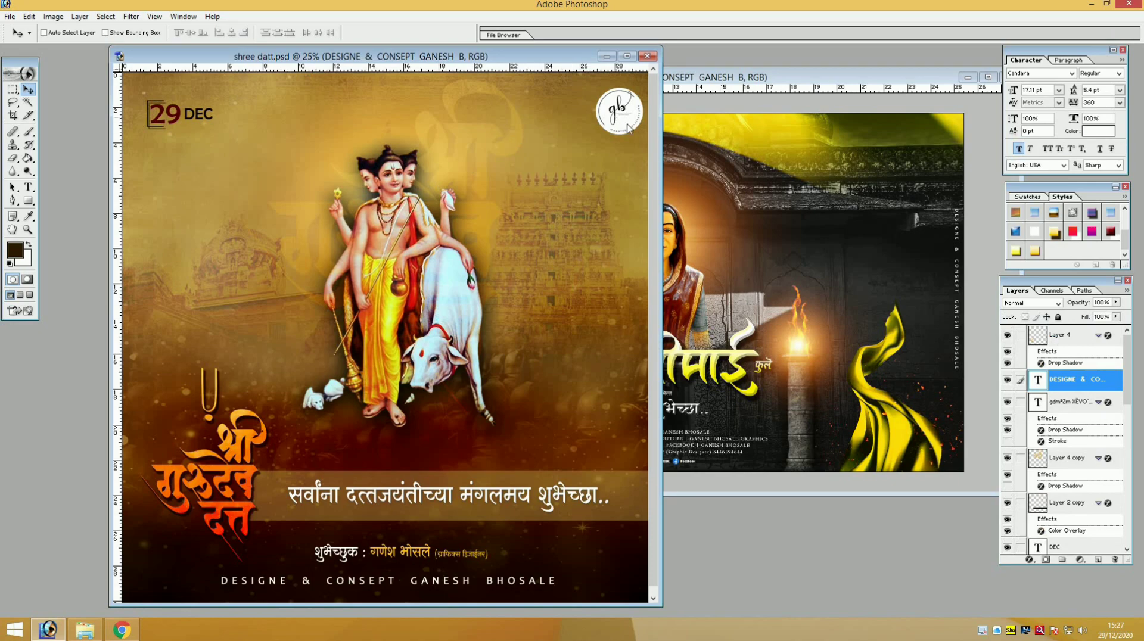
{"action": "left_click_drag", "start_coordinate": [617, 119], "coordinate": [784, 214]}
{"action": "left_click", "coordinate": [237, 112]}
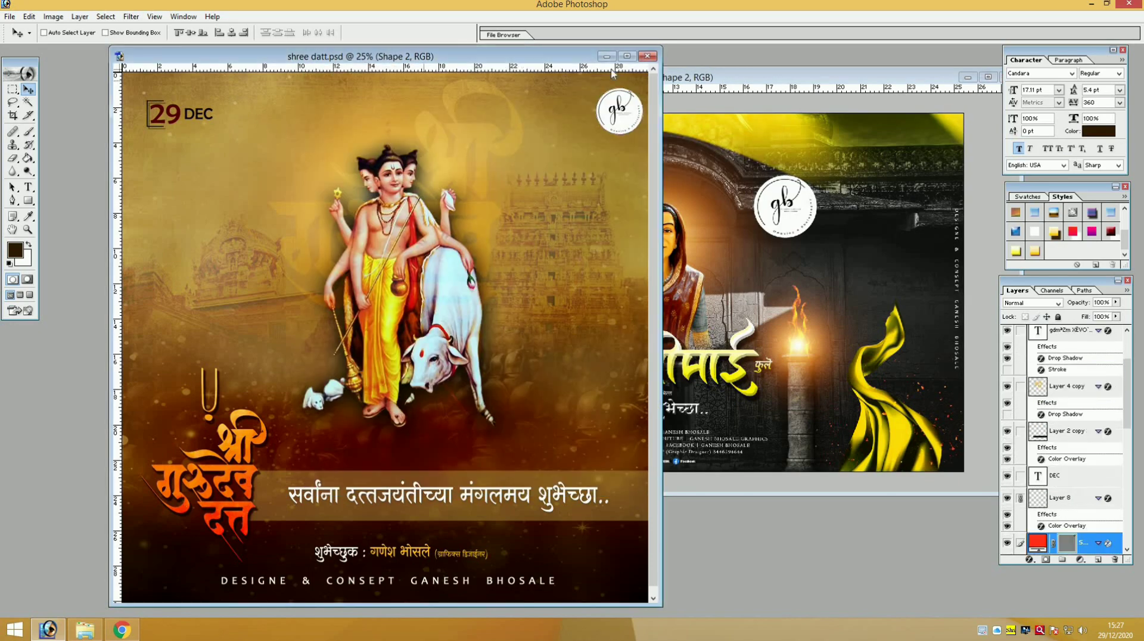
{"action": "left_click", "coordinate": [705, 77]}
{"action": "left_click", "coordinate": [988, 77]}
Scale the "gb" badge down in the poster's upper-right corner and view the poster enlarged without panels.
{"action": "left_click_drag", "start_coordinate": [813, 206], "coordinate": [851, 179]}
{"action": "key", "text": "ctrl+t"}
{"action": "key", "text": "Return"}
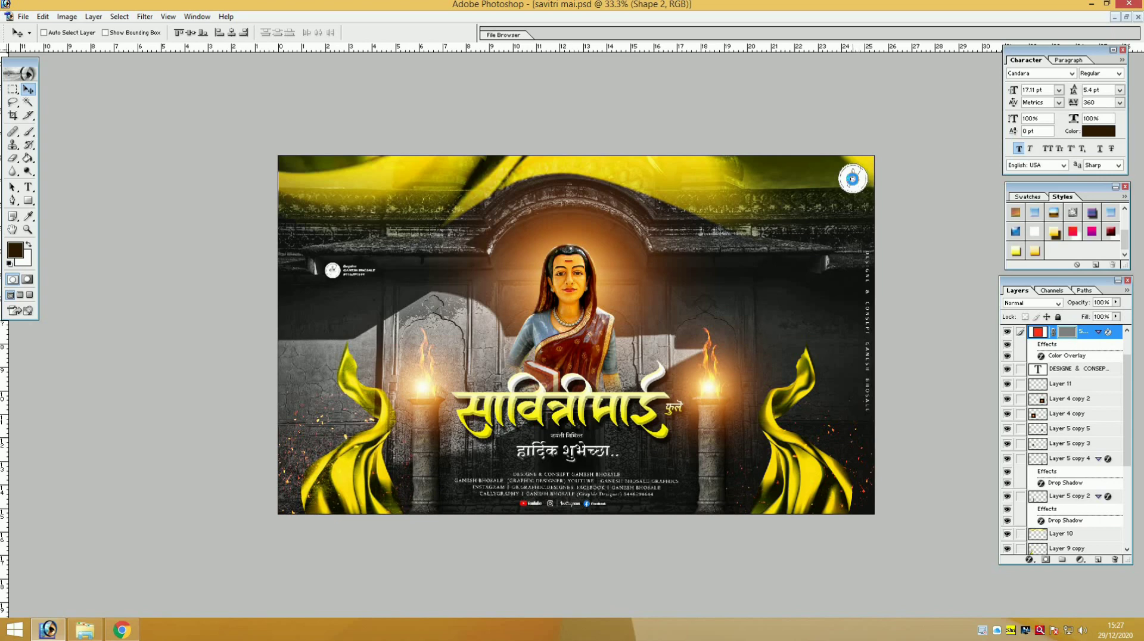
{"action": "key", "text": "Tab"}
{"action": "key", "text": "ctrl+plus"}
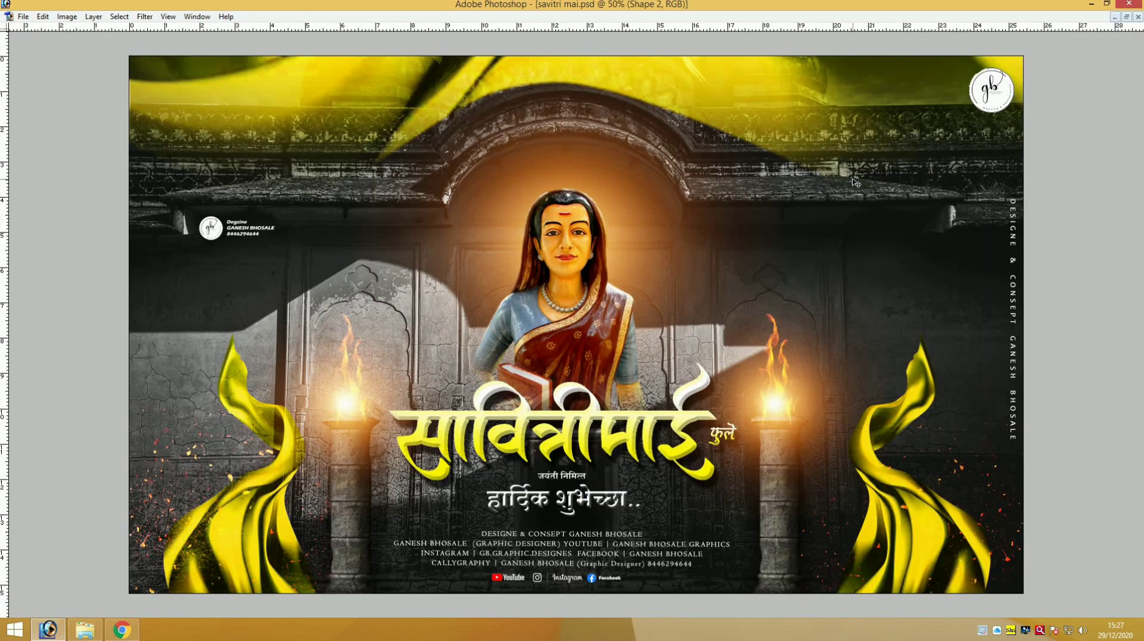